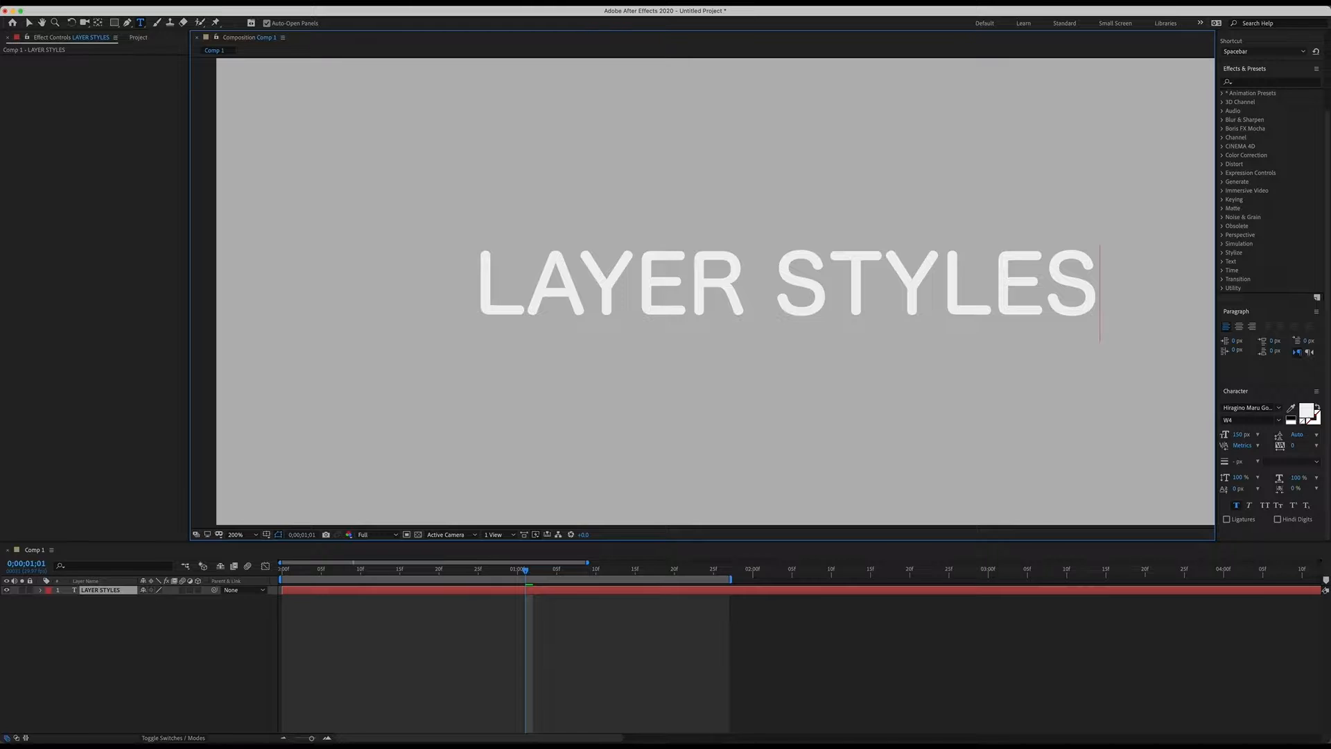
# Step: Move the LAYER STYLES text left and slightly down in the composition and add a Drop Shadow layer style to it
pyautogui.click(28, 23)
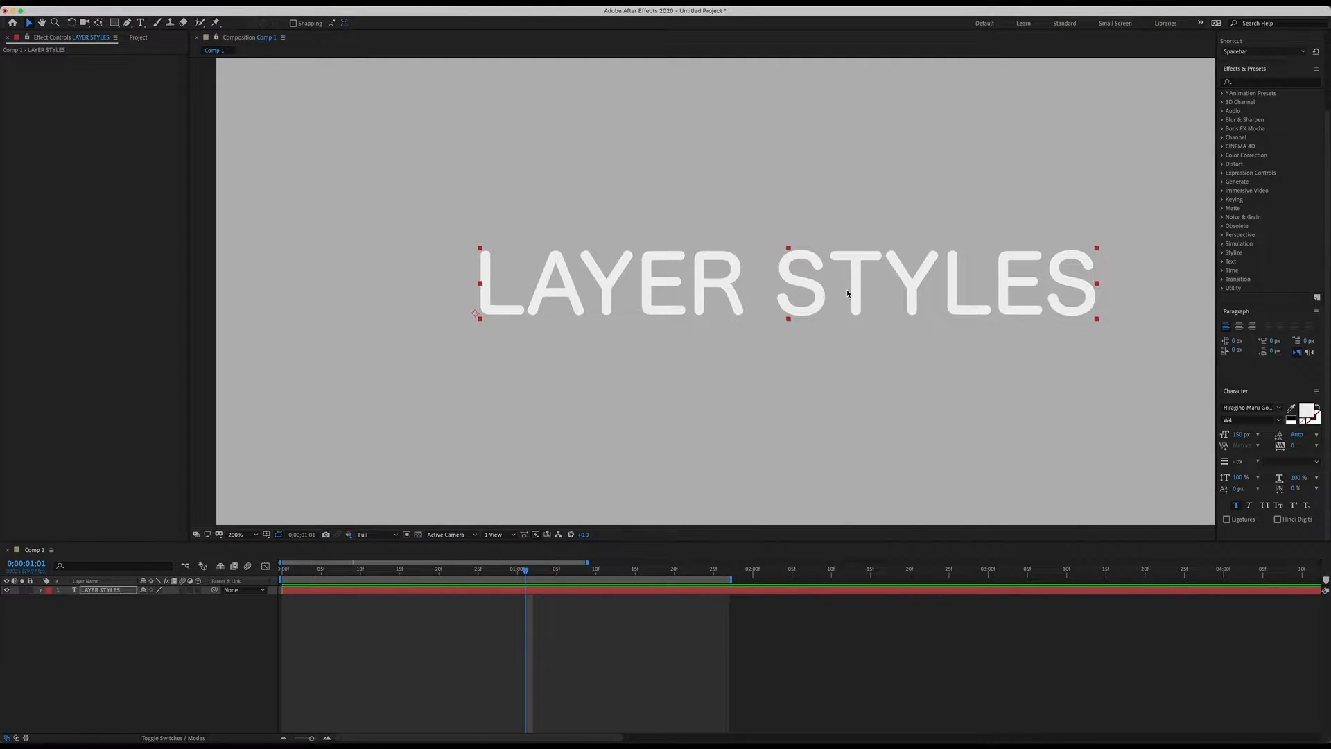
pyautogui.moveTo(767, 282); pyautogui.dragTo(680, 294)
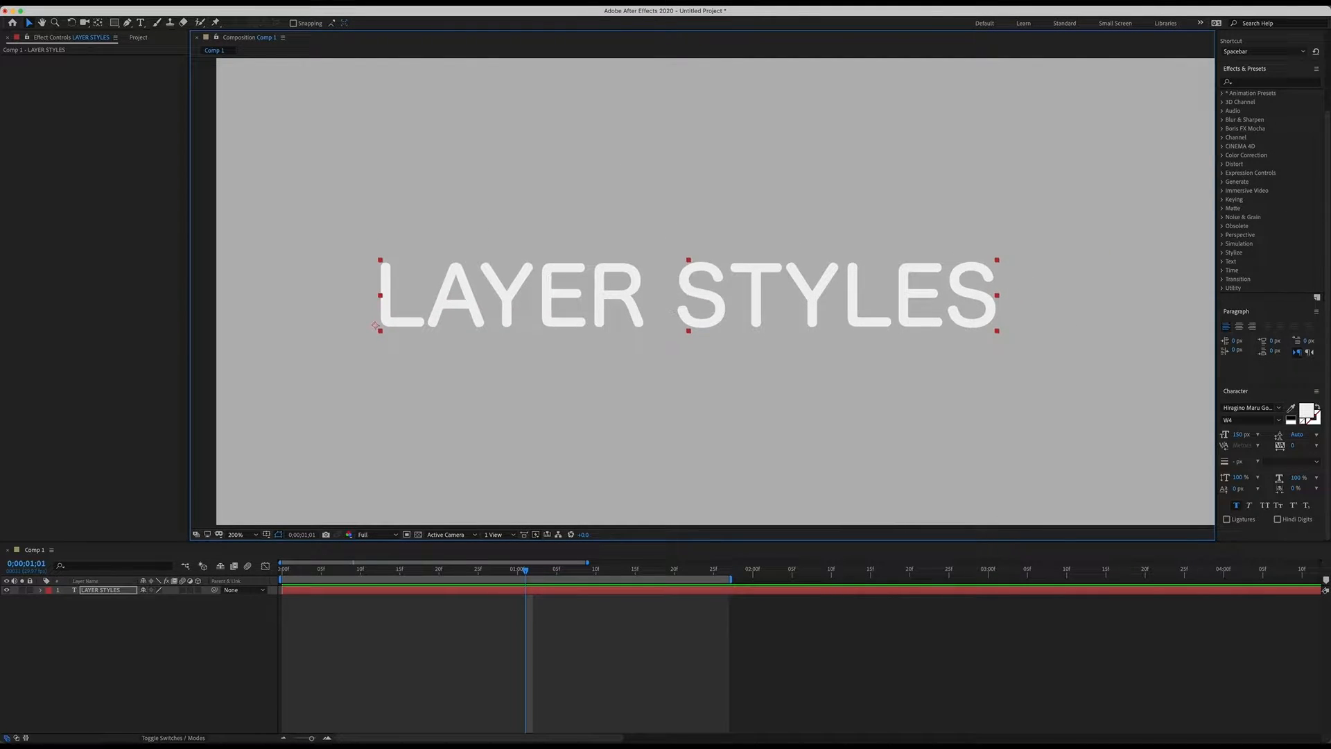
pyautogui.click(192, 7)
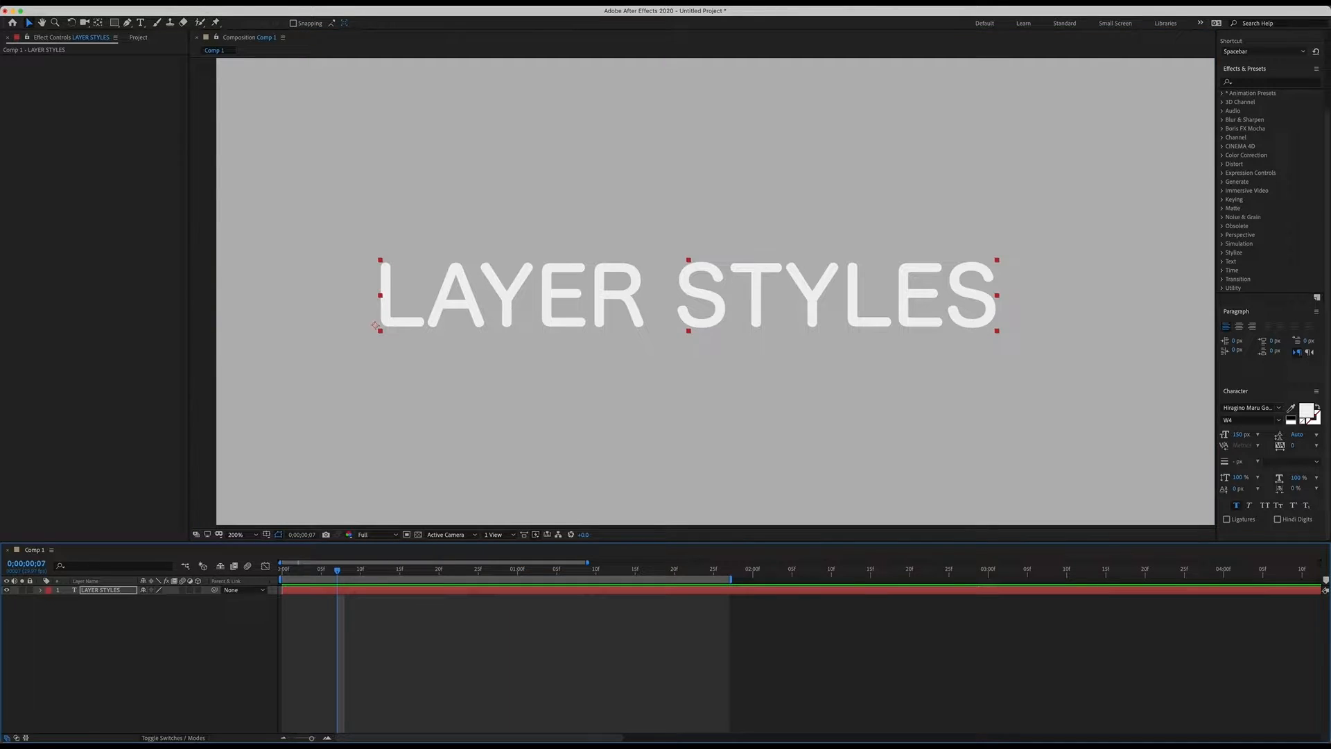
pyautogui.click(184, 5)
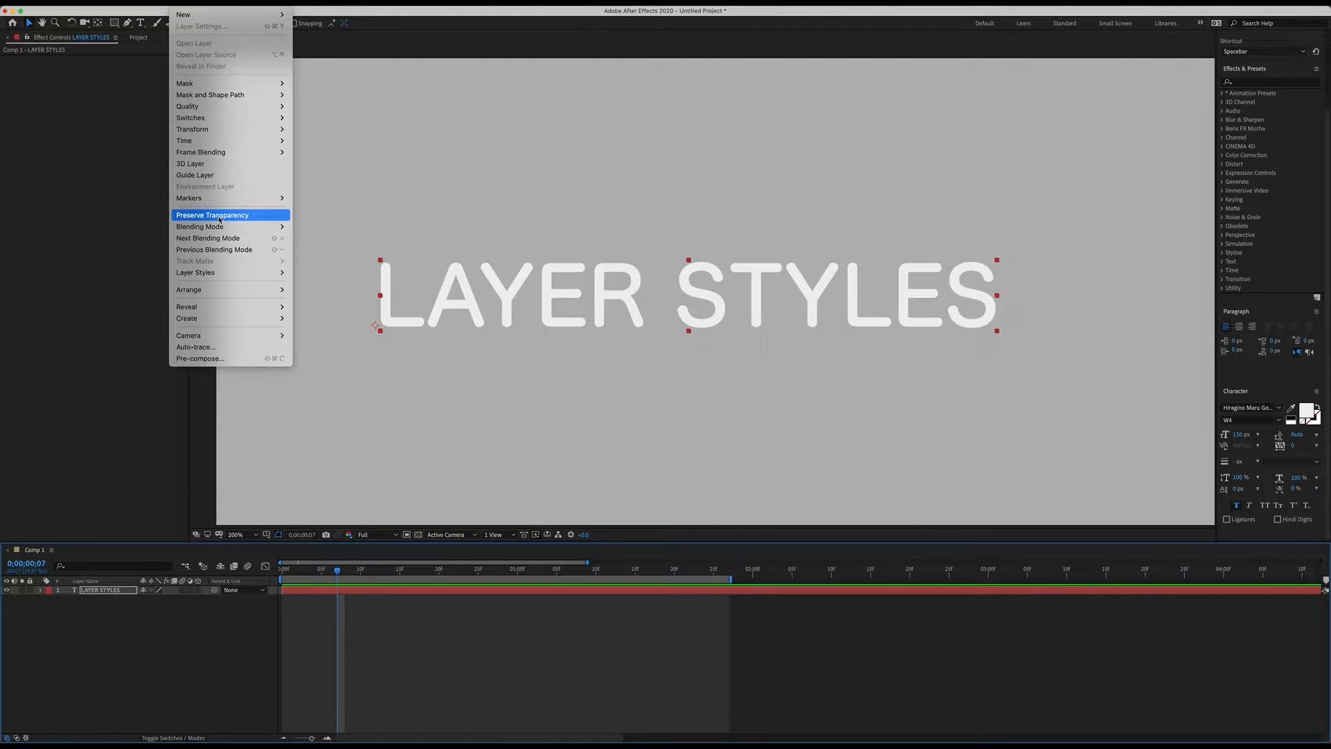
pyautogui.moveTo(229, 273)
pyautogui.click(318, 312)
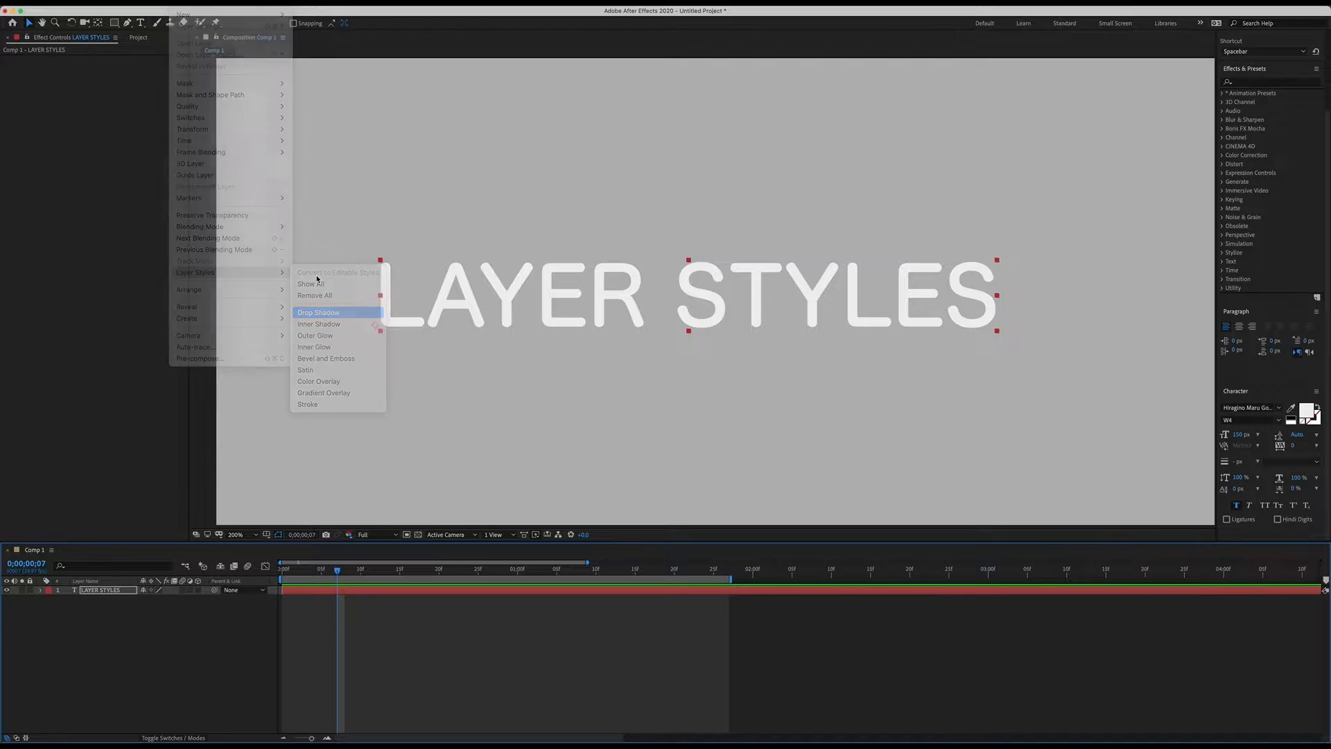
pyautogui.press('Home')
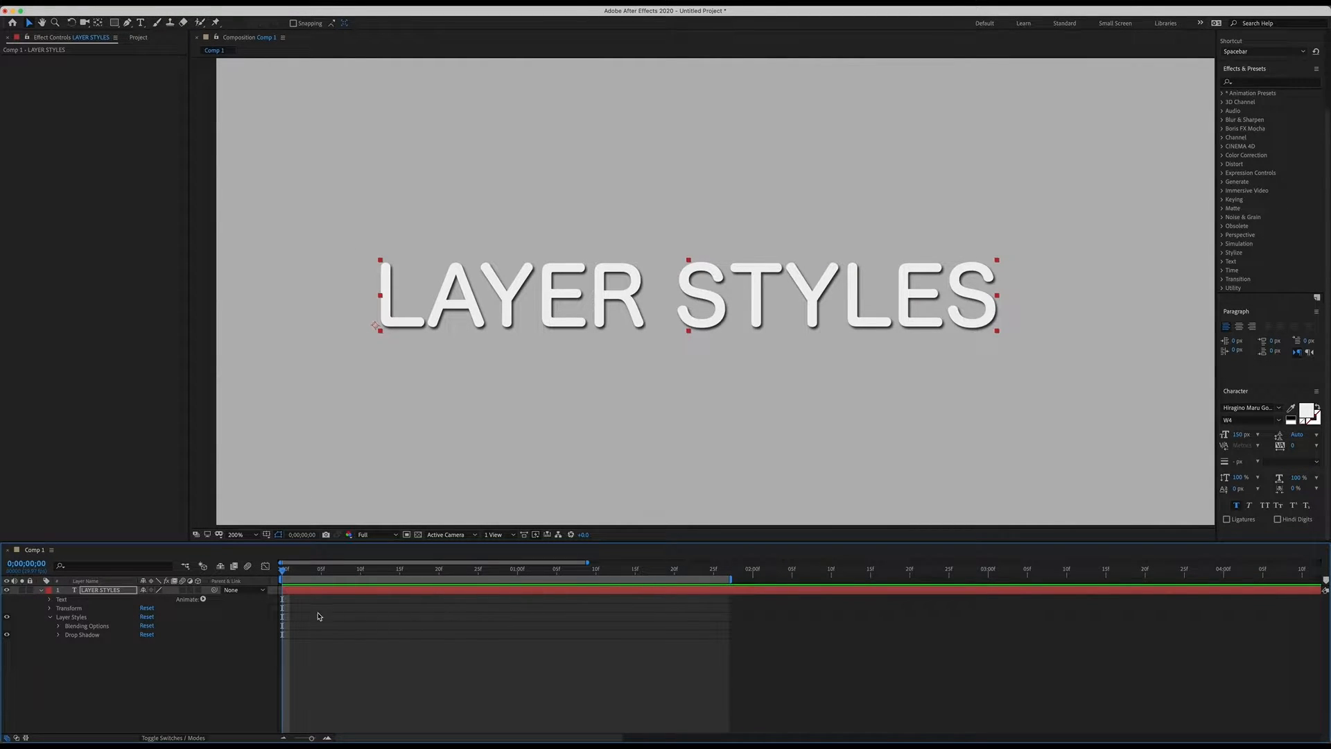
pyautogui.press('space')
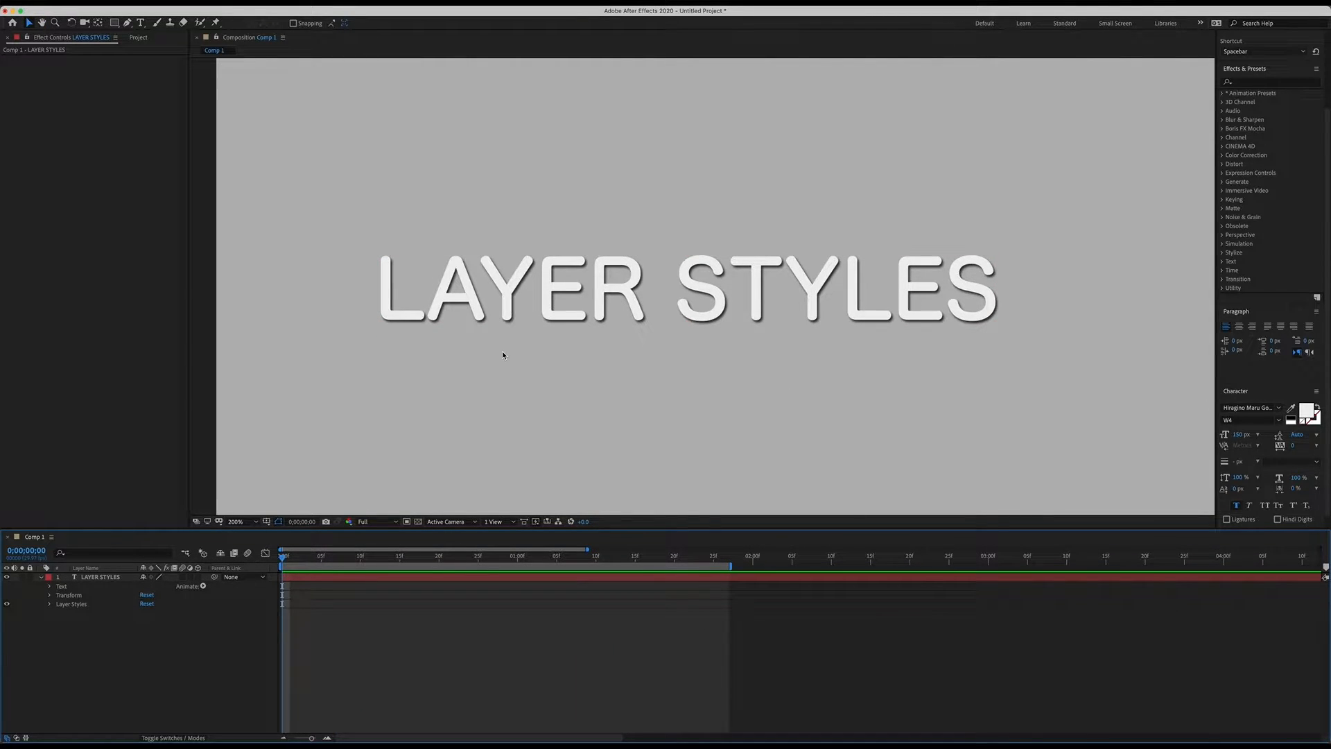
# Step: Expand the text layer's Drop Shadow settings and change the shadow color from black to a muted red
pyautogui.click(50, 605)
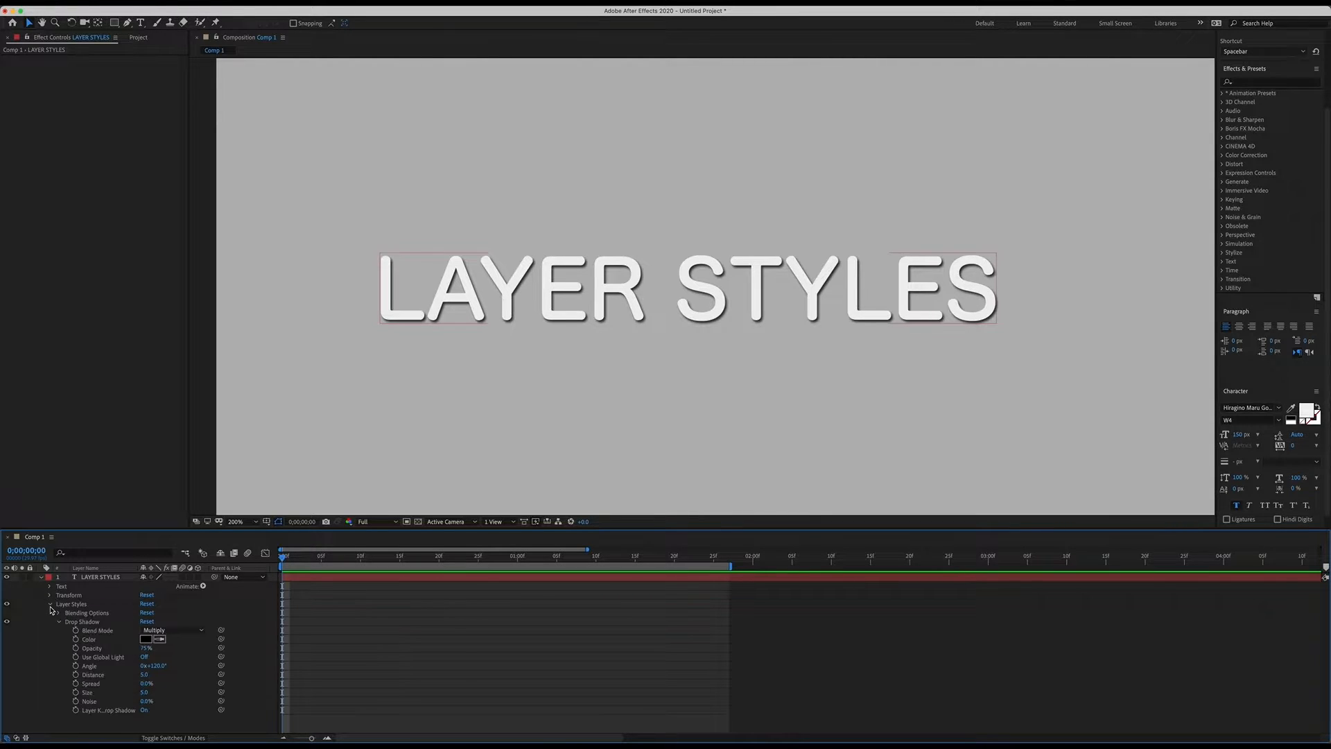
pyautogui.click(99, 631)
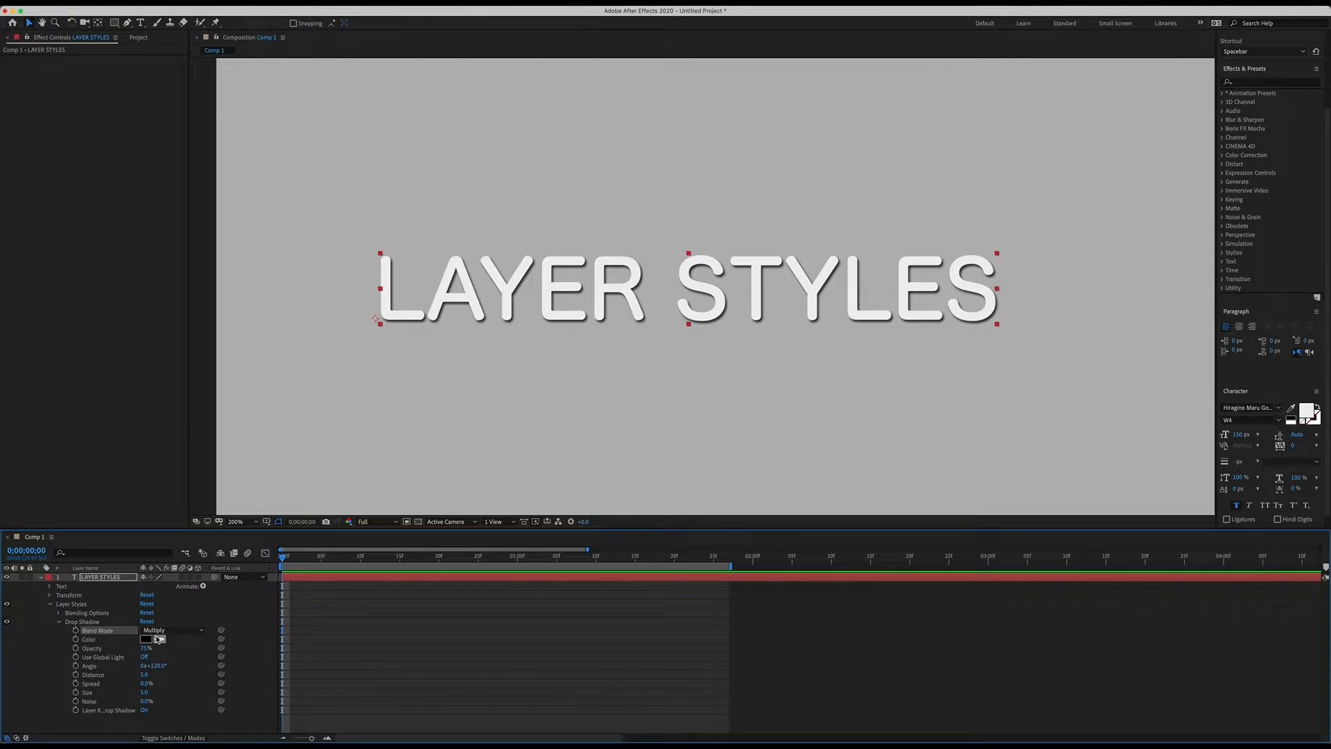
pyautogui.click(146, 638)
pyautogui.click(664, 324)
pyautogui.moveTo(664, 325); pyautogui.dragTo(659, 351)
pyautogui.moveTo(636, 299)
pyautogui.mouseDown()
pyautogui.moveTo(977, 514)
pyautogui.moveTo(933, 495)
pyautogui.mouseUp()
pyautogui.moveTo(957, 546); pyautogui.dragTo(863, 540)
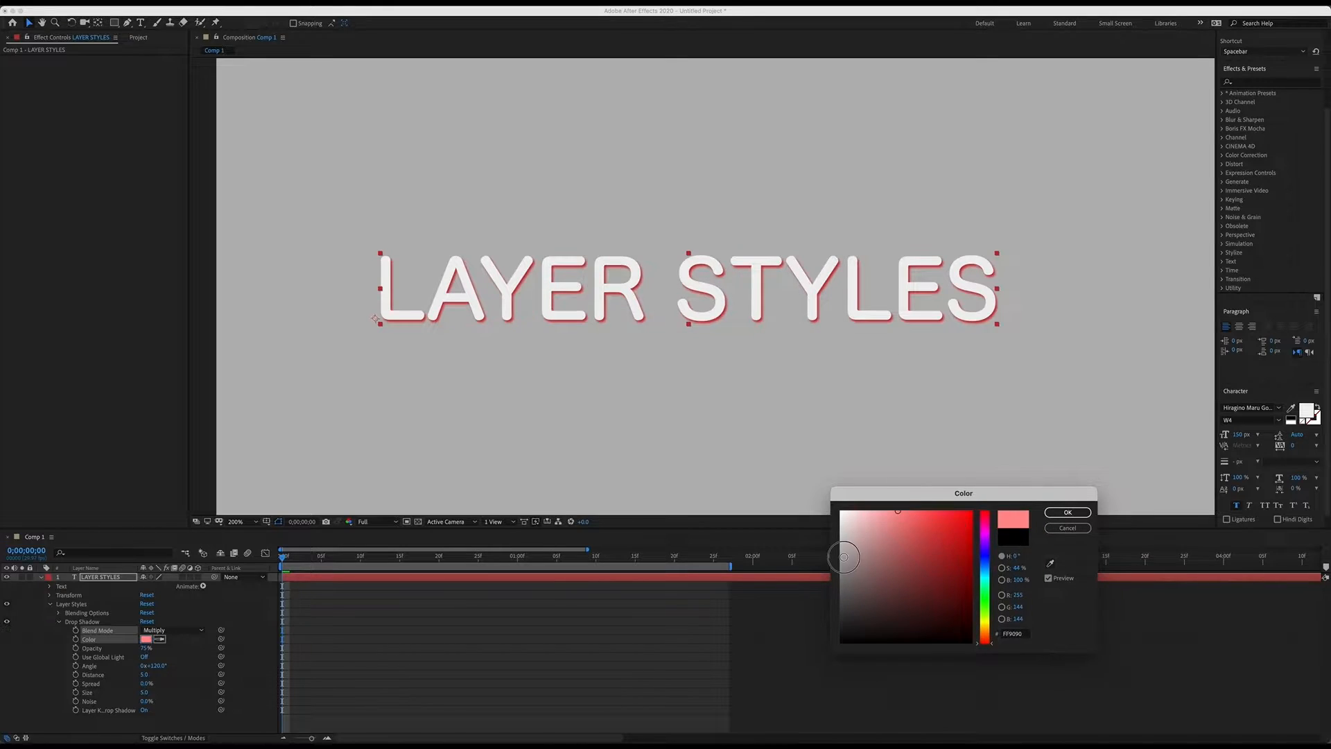
pyautogui.click(1067, 512)
# Step: Set the drop shadow's Opacity to 67%, adjust its Angle, and set Distance to 9 and Size to 0
pyautogui.moveTo(147, 648); pyautogui.dragTo(178, 662)
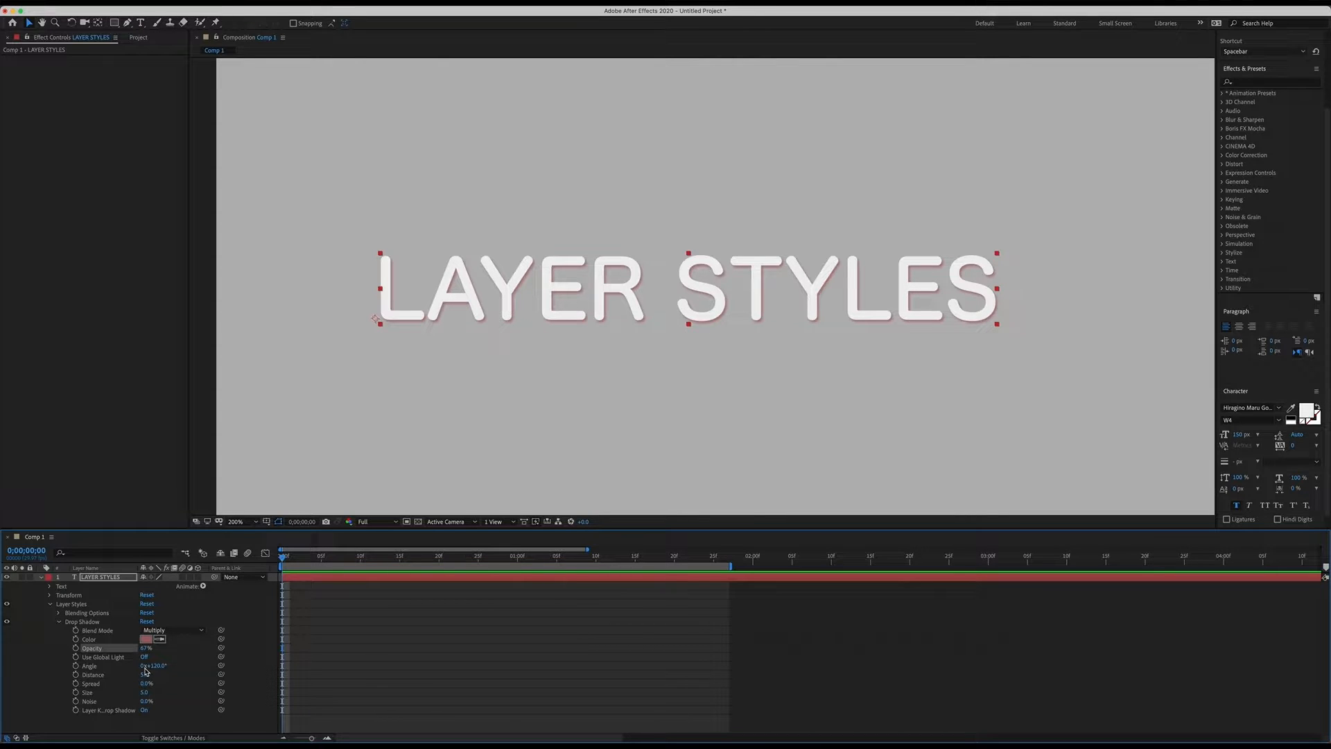
pyautogui.moveTo(154, 666)
pyautogui.mouseDown()
pyautogui.moveTo(234, 676)
pyautogui.moveTo(316, 671)
pyautogui.moveTo(178, 668)
pyautogui.moveTo(326, 665)
pyautogui.moveTo(144, 678)
pyautogui.moveTo(242, 683)
pyautogui.moveTo(145, 692)
pyautogui.moveTo(281, 702)
pyautogui.moveTo(126, 687)
pyautogui.moveTo(148, 688)
pyautogui.mouseUp()
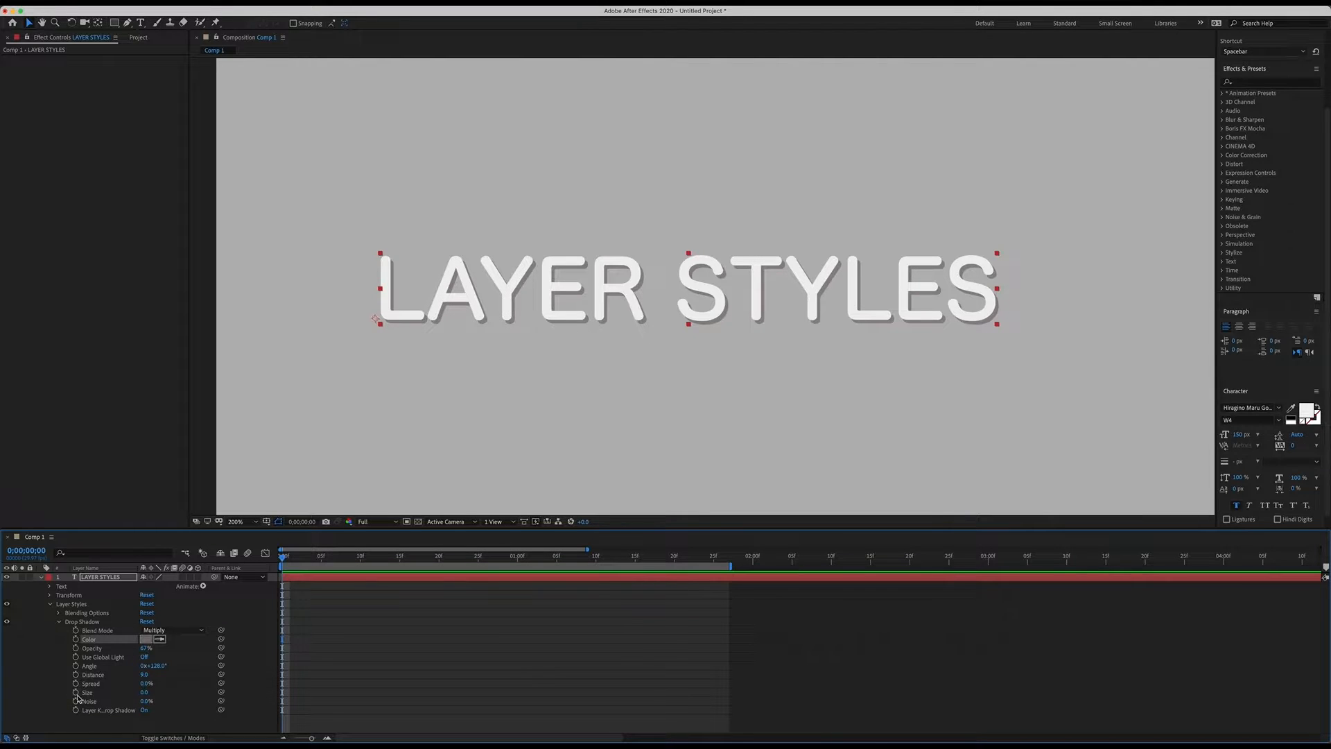
# Step: Create a starting keyframe for the drop shadow's Size at the beginning of the timeline
pyautogui.click(75, 693)
pyautogui.click(334, 703)
pyautogui.moveTo(303, 679); pyautogui.dragTo(275, 700)
pyautogui.moveTo(282, 560); pyautogui.dragTo(368, 560)
pyautogui.click(320, 700)
pyautogui.moveTo(293, 692); pyautogui.dragTo(272, 712)
pyautogui.click(281, 697)
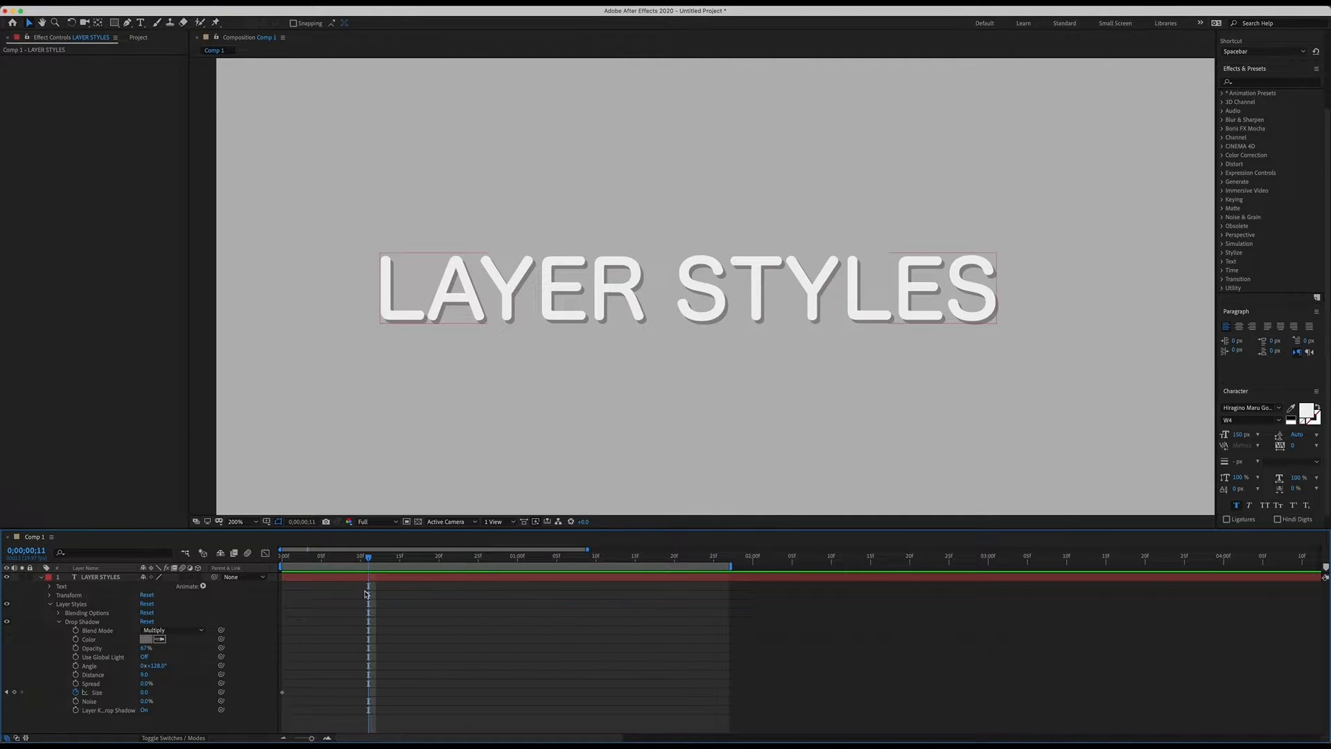
# Step: Add a Size keyframe of 65 at the 1-second mark for the drop shadow and preview the spreading shadow
pyautogui.moveTo(368, 559); pyautogui.dragTo(517, 559)
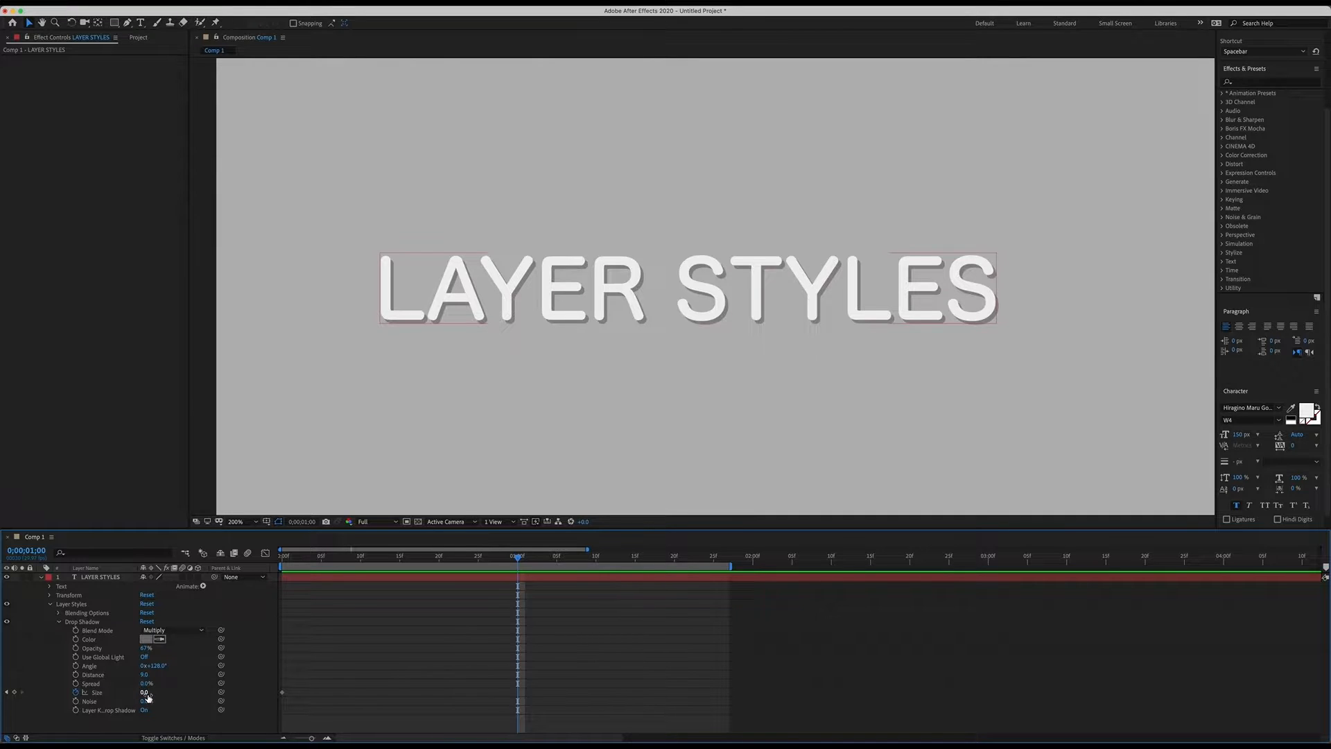
pyautogui.moveTo(145, 692); pyautogui.dragTo(180, 693)
pyautogui.click(585, 589)
pyautogui.moveTo(542, 560); pyautogui.dragTo(104, 545)
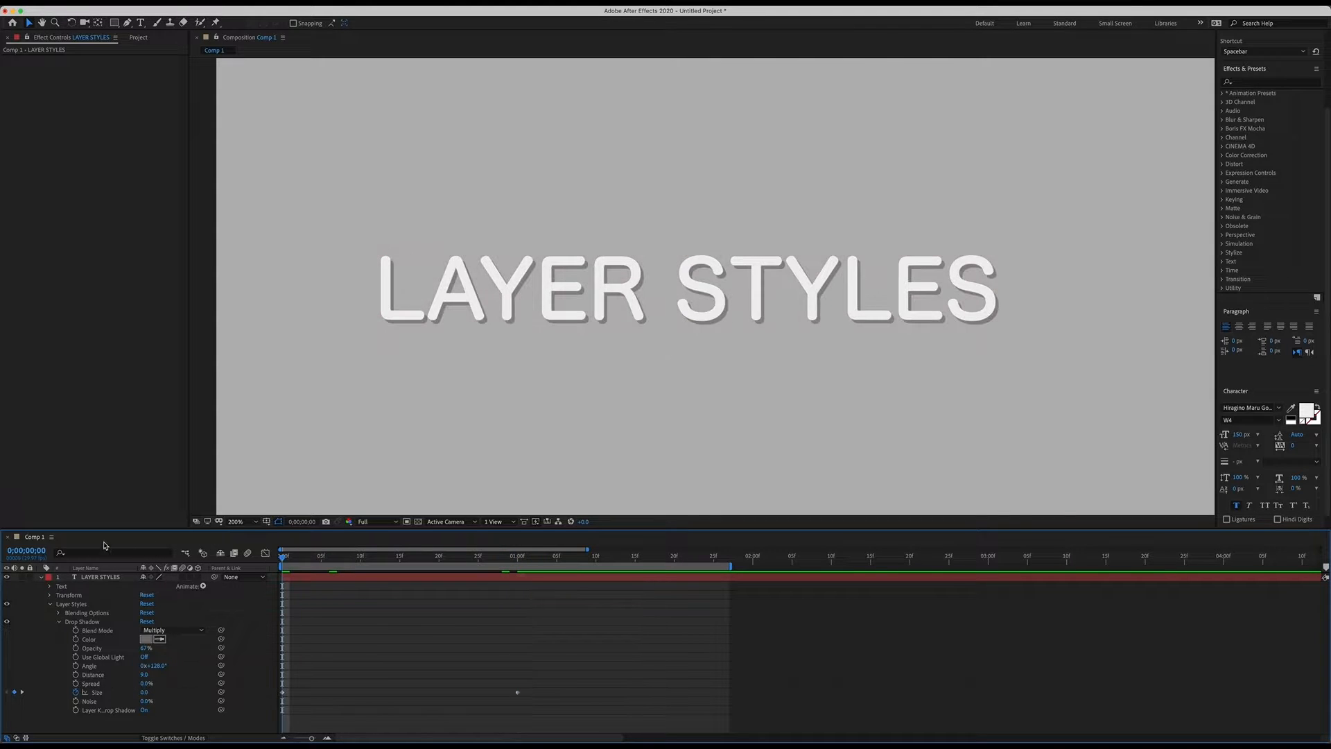
pyautogui.press('space')
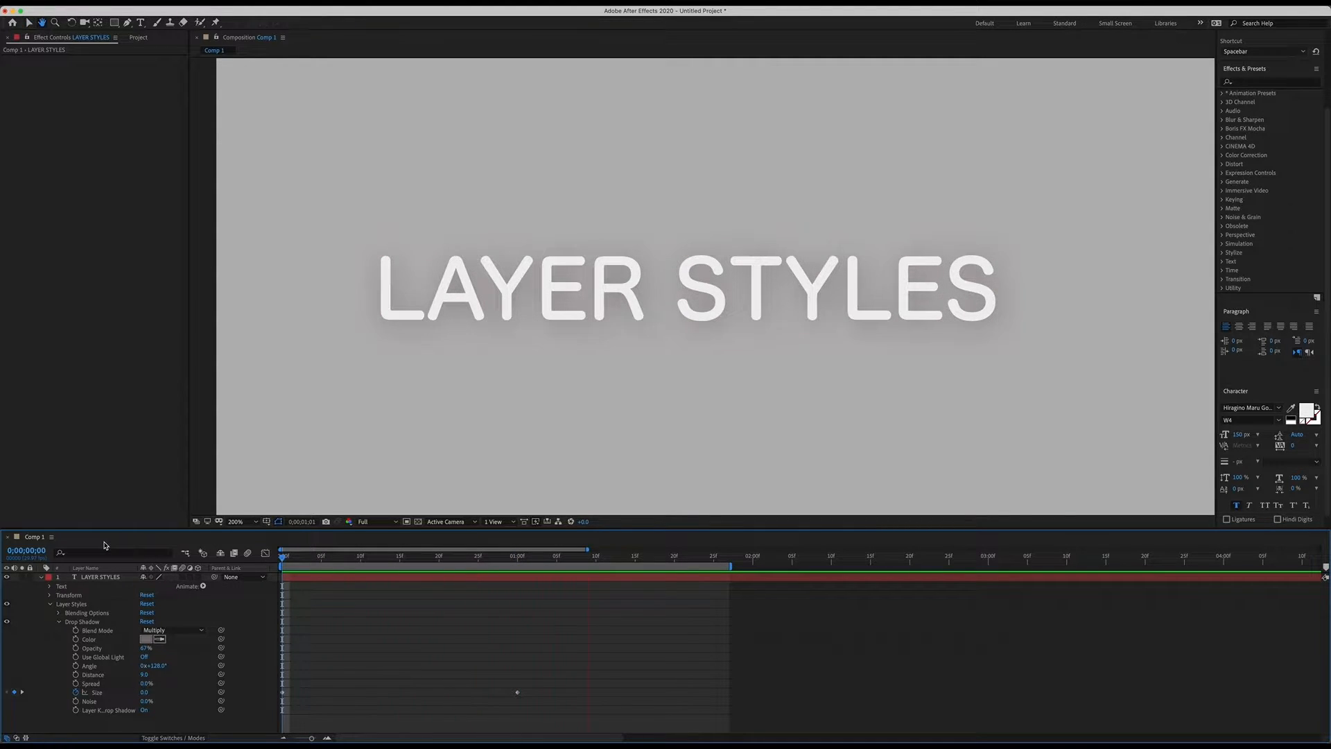
pyautogui.press('space')
pyautogui.moveTo(532, 561); pyautogui.dragTo(43, 527)
# Step: Animate the drop shadow's Angle with a keyframe at the start and one of 287° at 1 second, and preview it
pyautogui.click(502, 557)
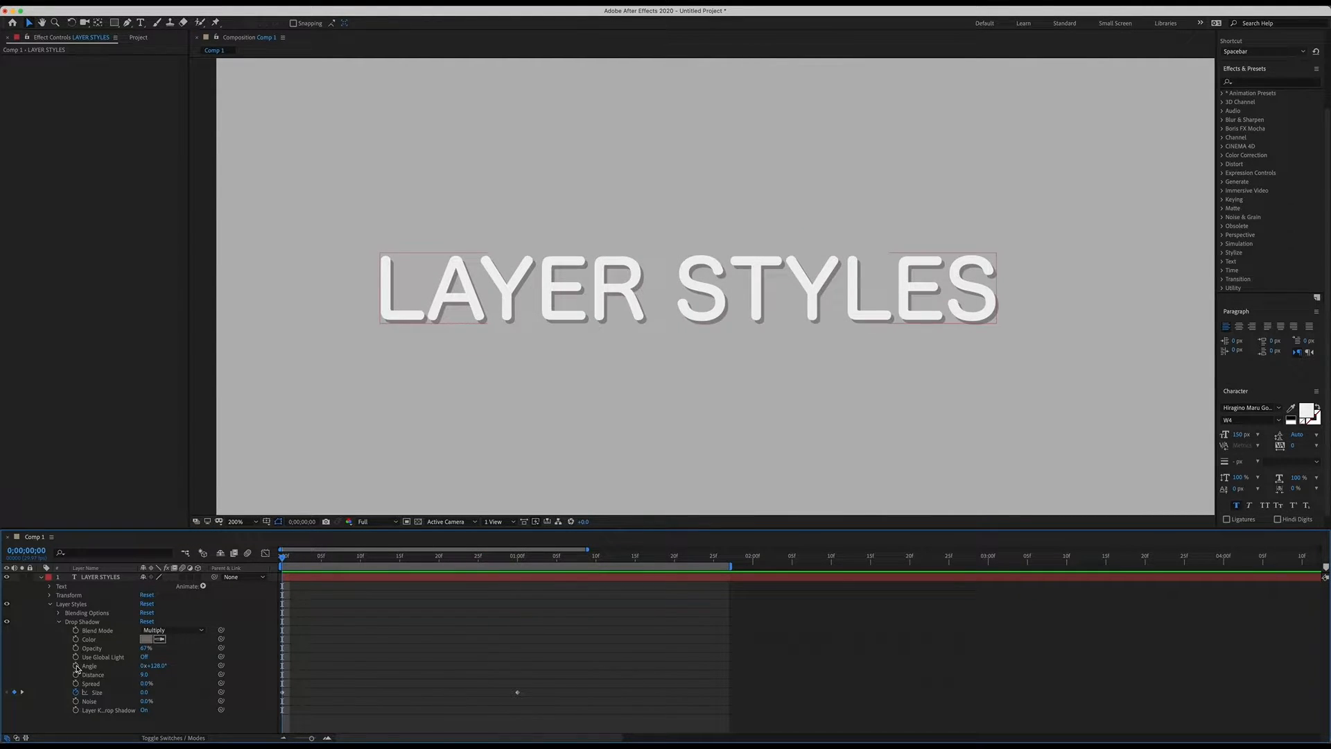
pyautogui.click(76, 666)
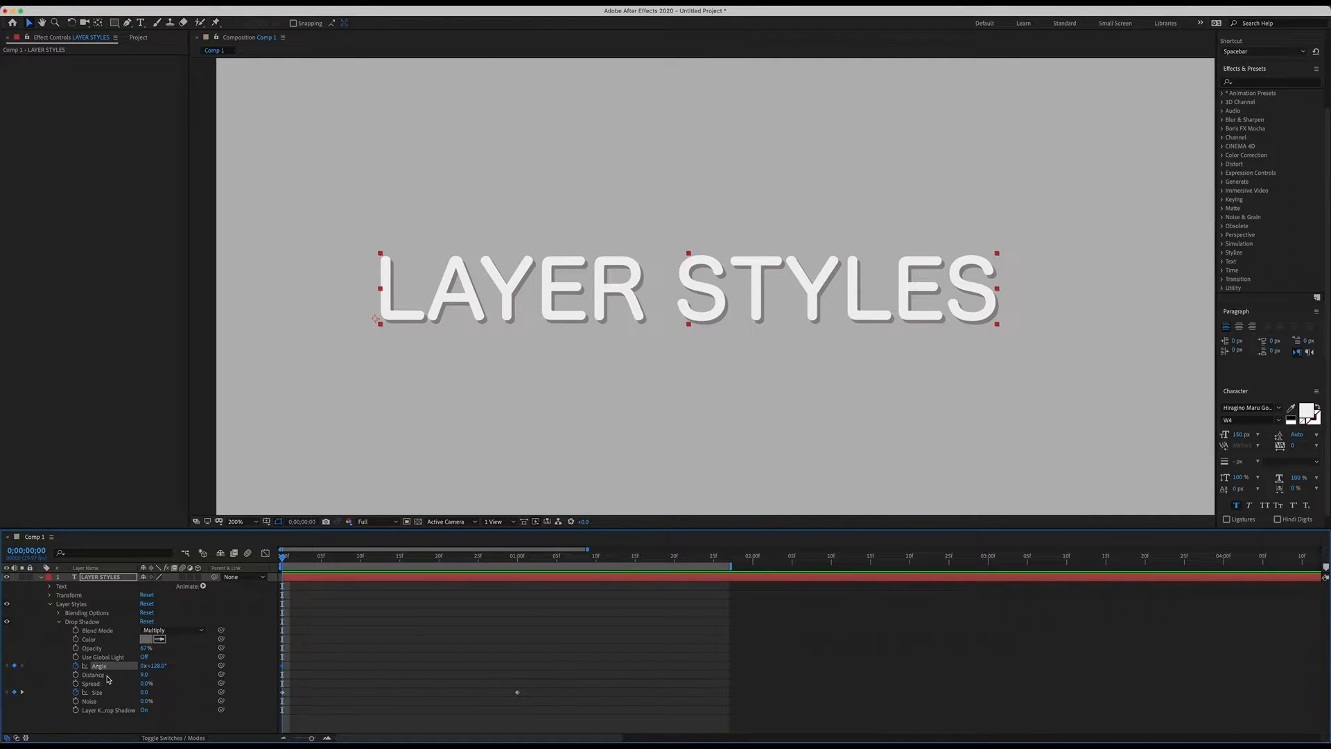
pyautogui.moveTo(288, 560); pyautogui.dragTo(517, 576)
pyautogui.moveTo(159, 666); pyautogui.dragTo(228, 658)
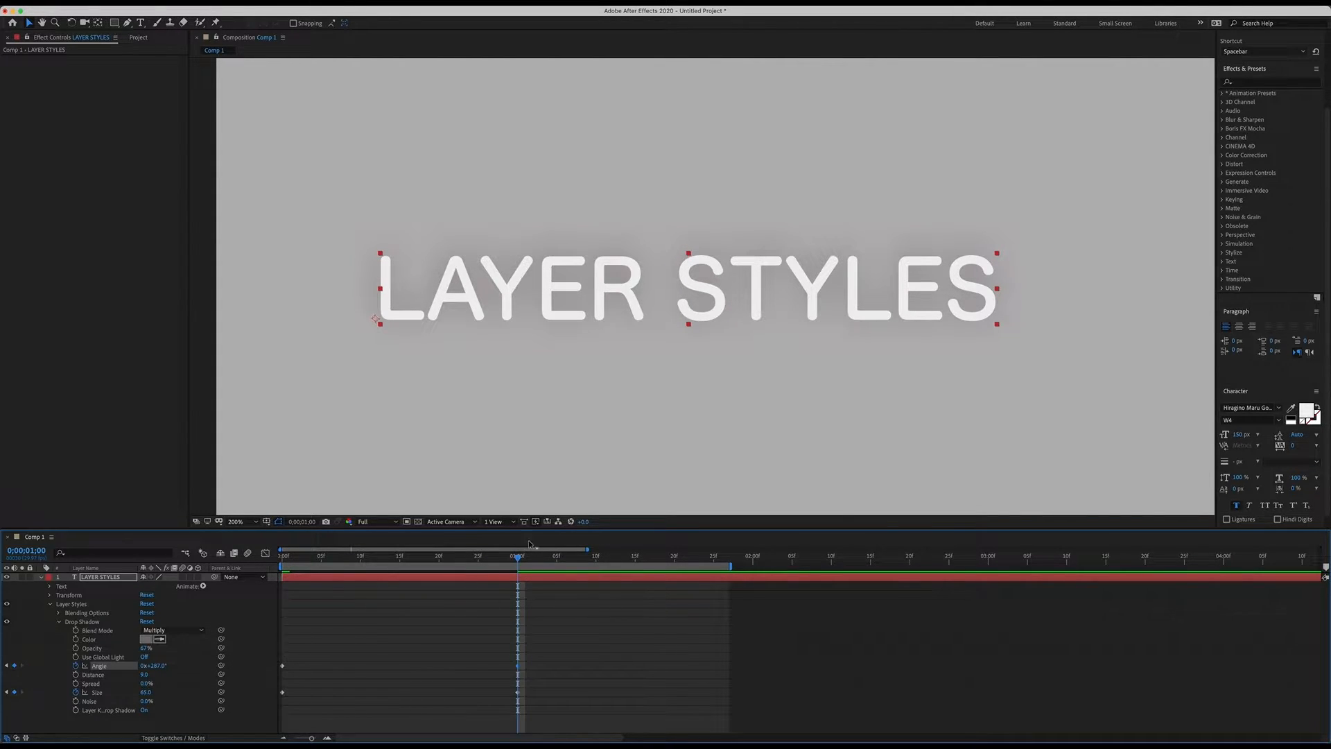
pyautogui.press('Home')
pyautogui.press('space')
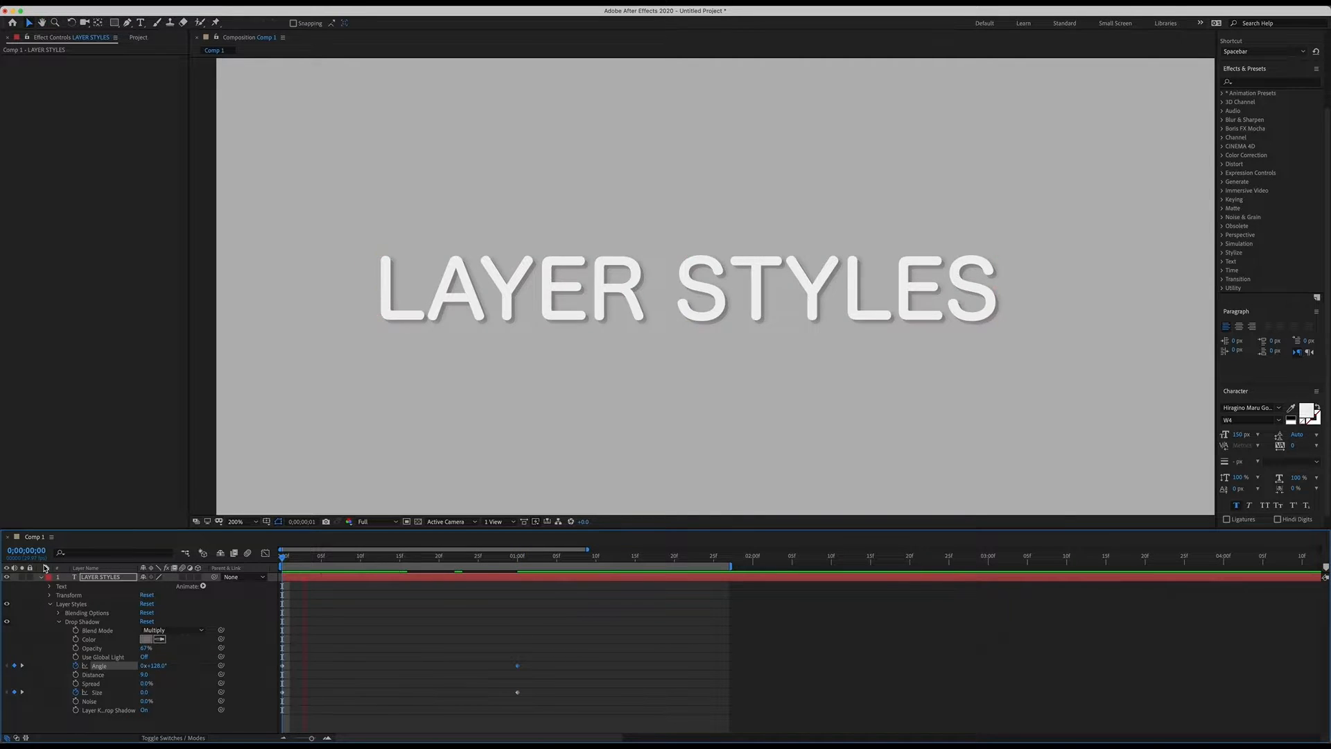
pyautogui.press('space')
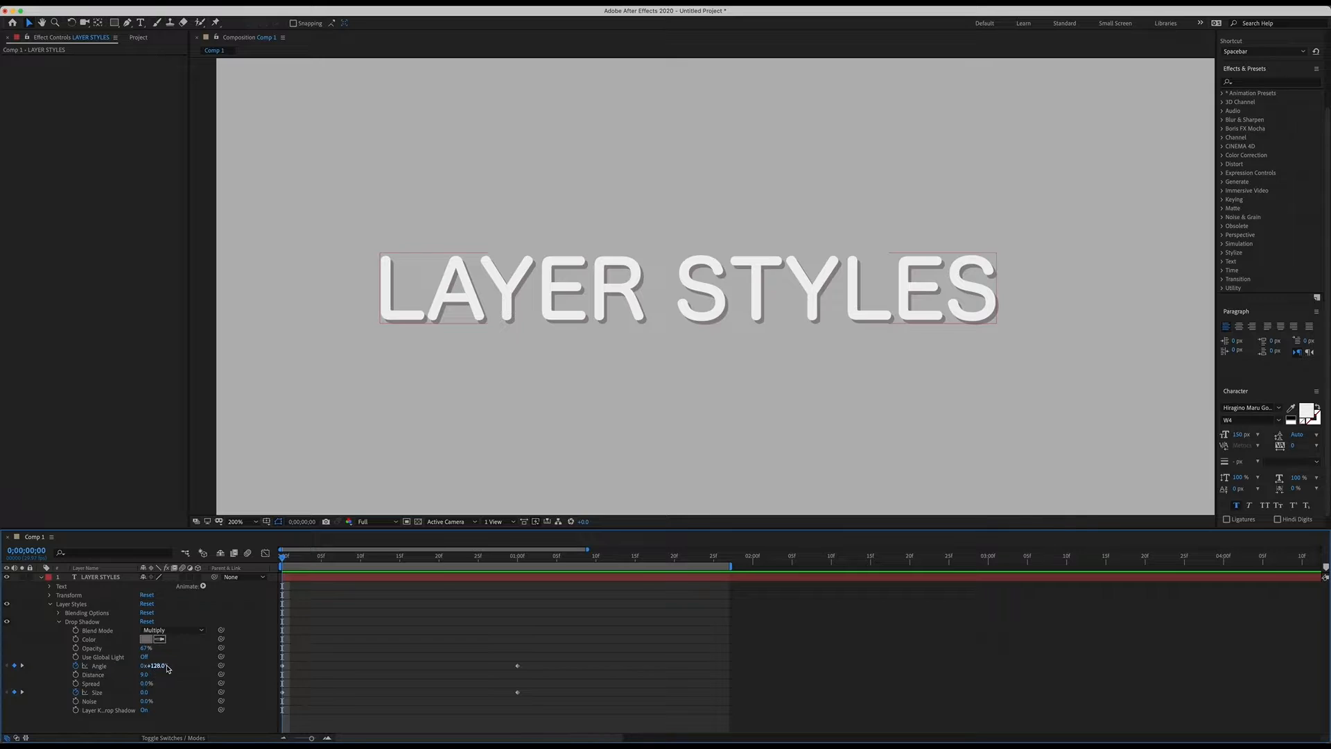
# Step: Remove the drop shadow's Size animation, leaving Size at 0, and preview the Angle animation alone
pyautogui.click(76, 692)
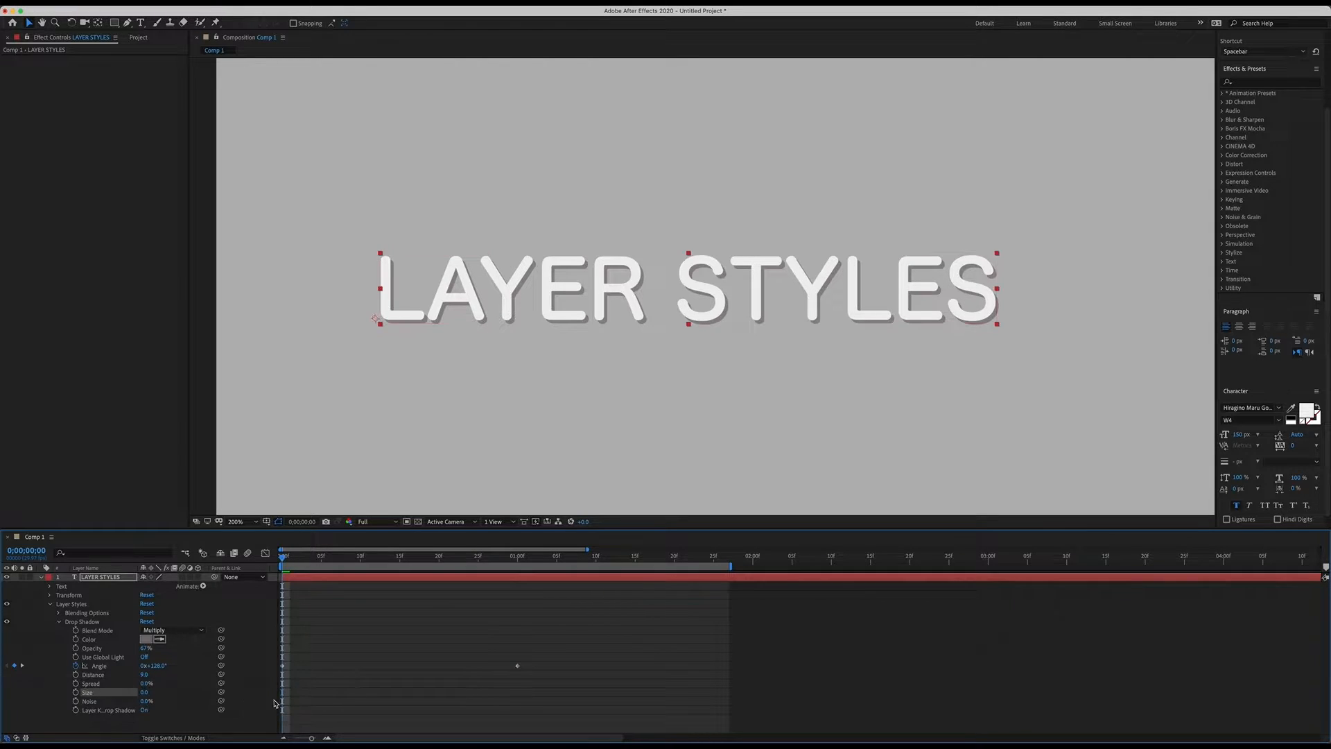
pyautogui.click(480, 727)
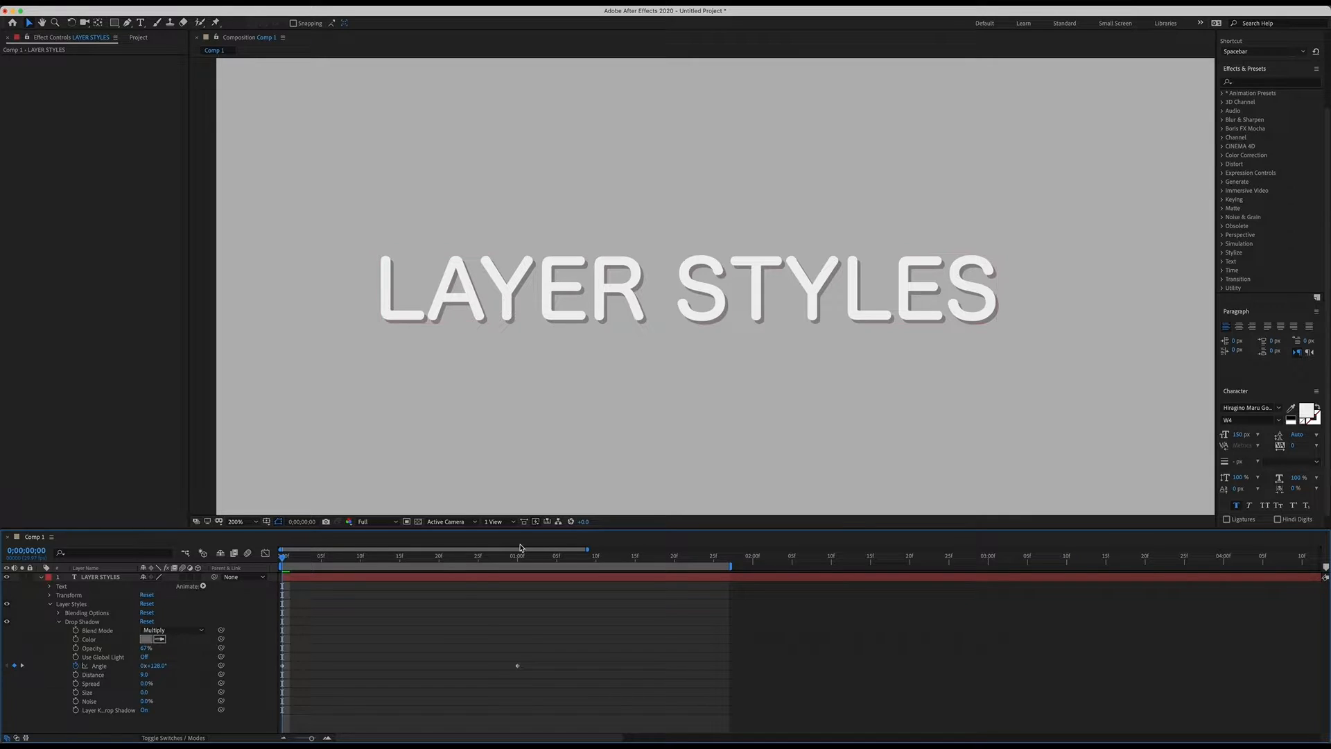
pyautogui.moveTo(492, 558); pyautogui.dragTo(95, 555)
pyautogui.press('space')
pyautogui.press('space')
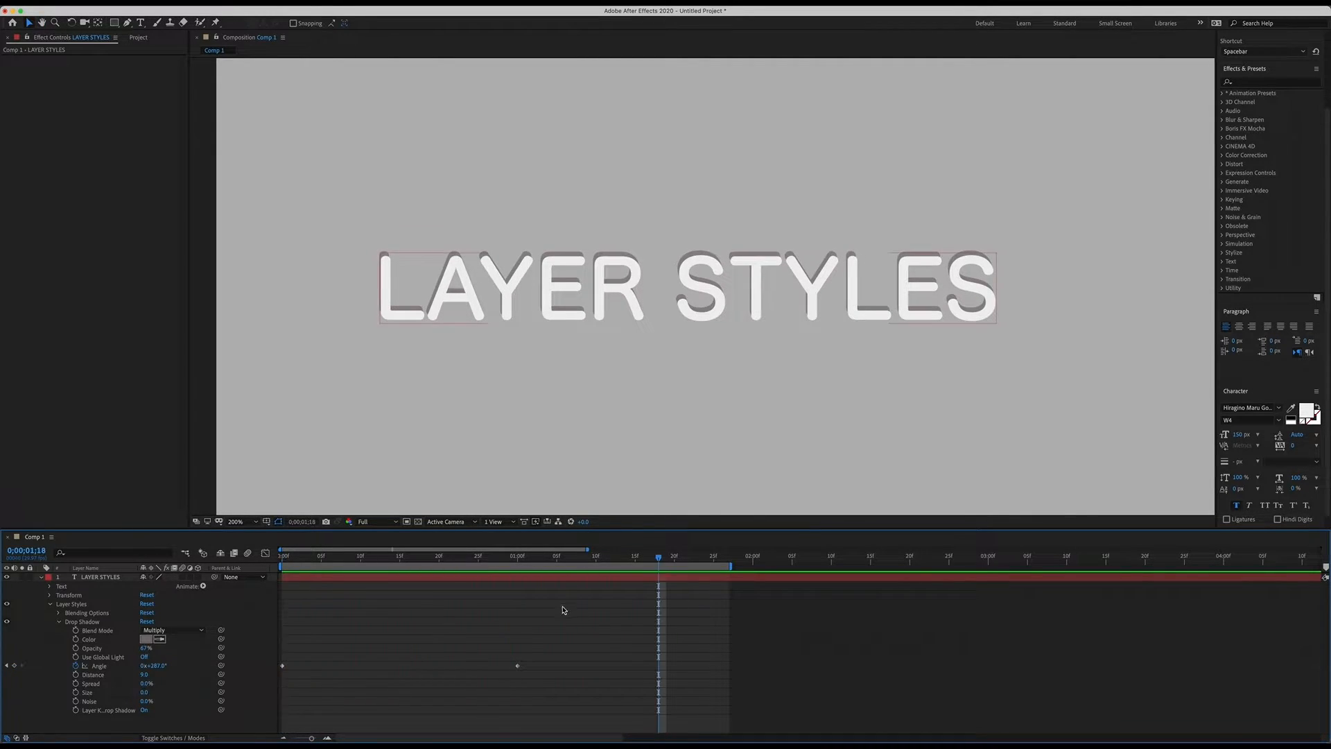
# Step: Change the drop shadow's Angle keyframe at 1 second to 360 degrees and preview the rotation
pyautogui.moveTo(659, 558); pyautogui.dragTo(518, 603)
pyautogui.doubleClick(518, 665)
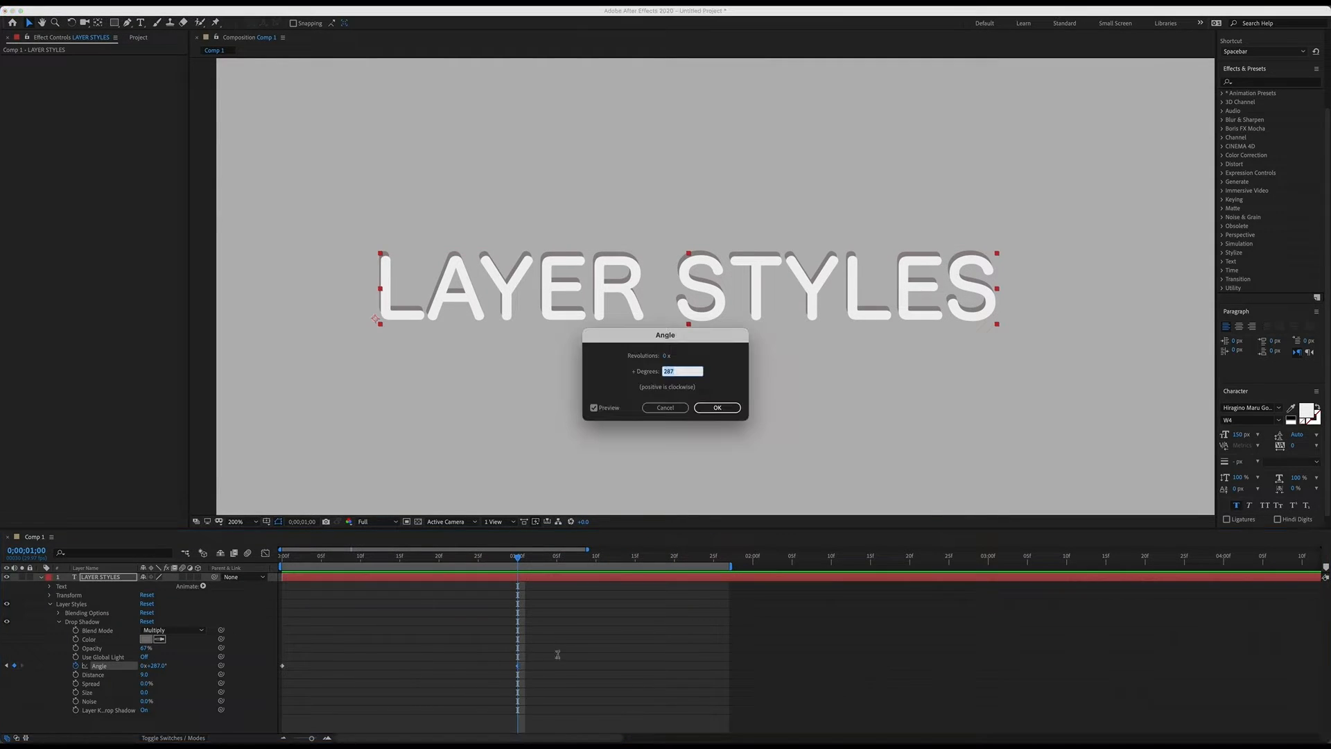
pyautogui.moveTo(648, 335); pyautogui.dragTo(646, 341)
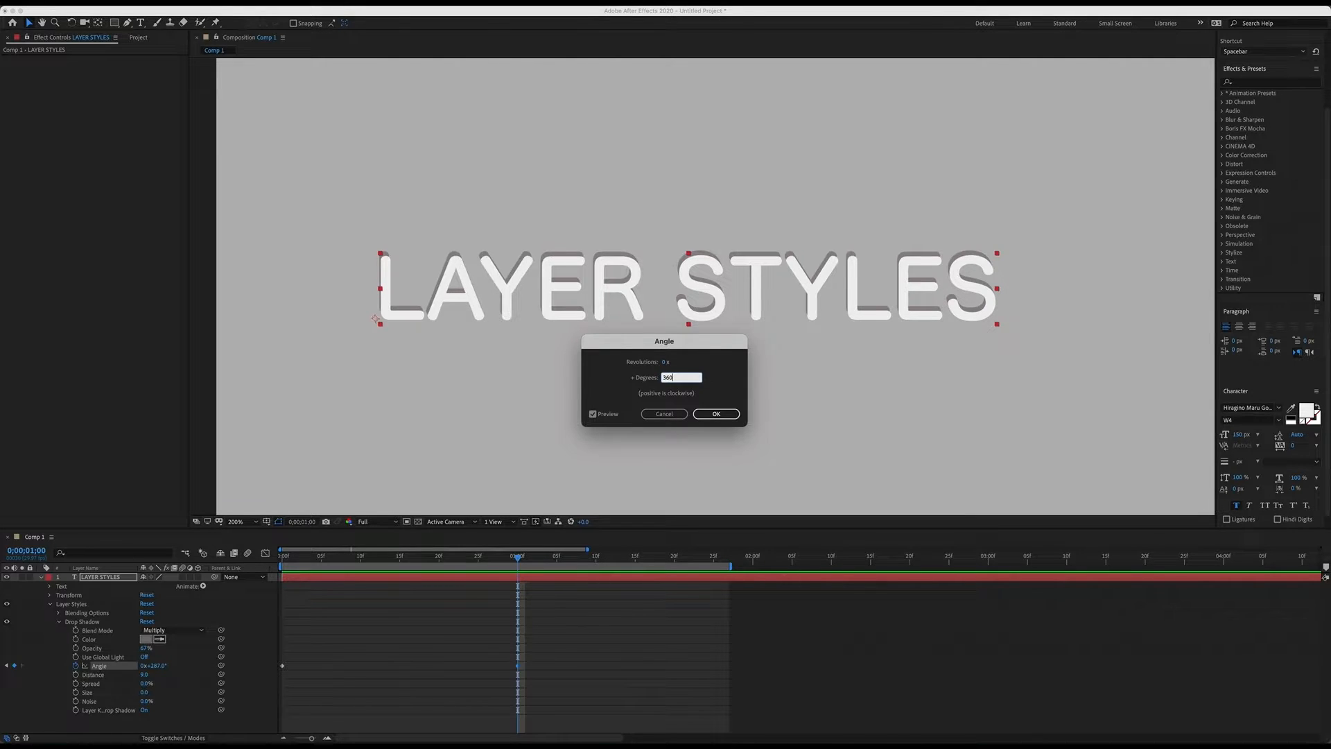
pyautogui.press('Return')
pyautogui.press('Home')
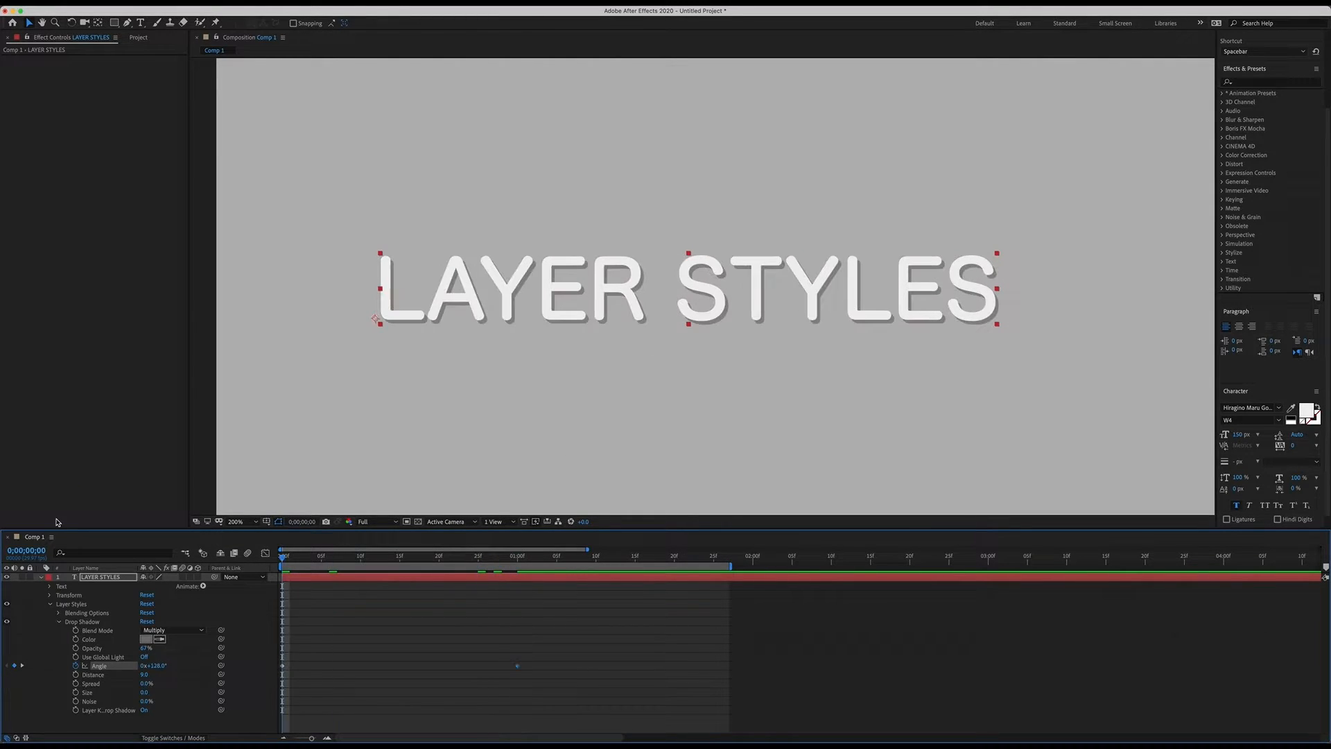
pyautogui.press('space')
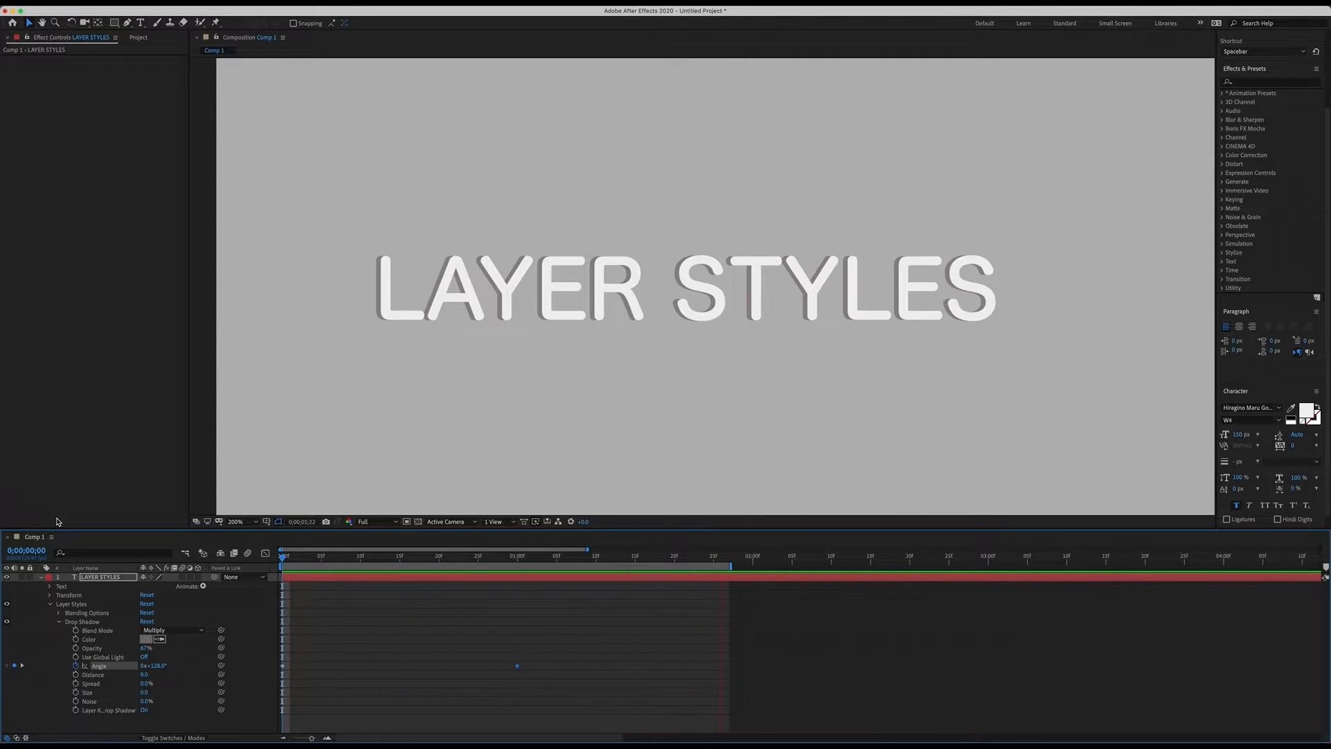
pyautogui.press('space')
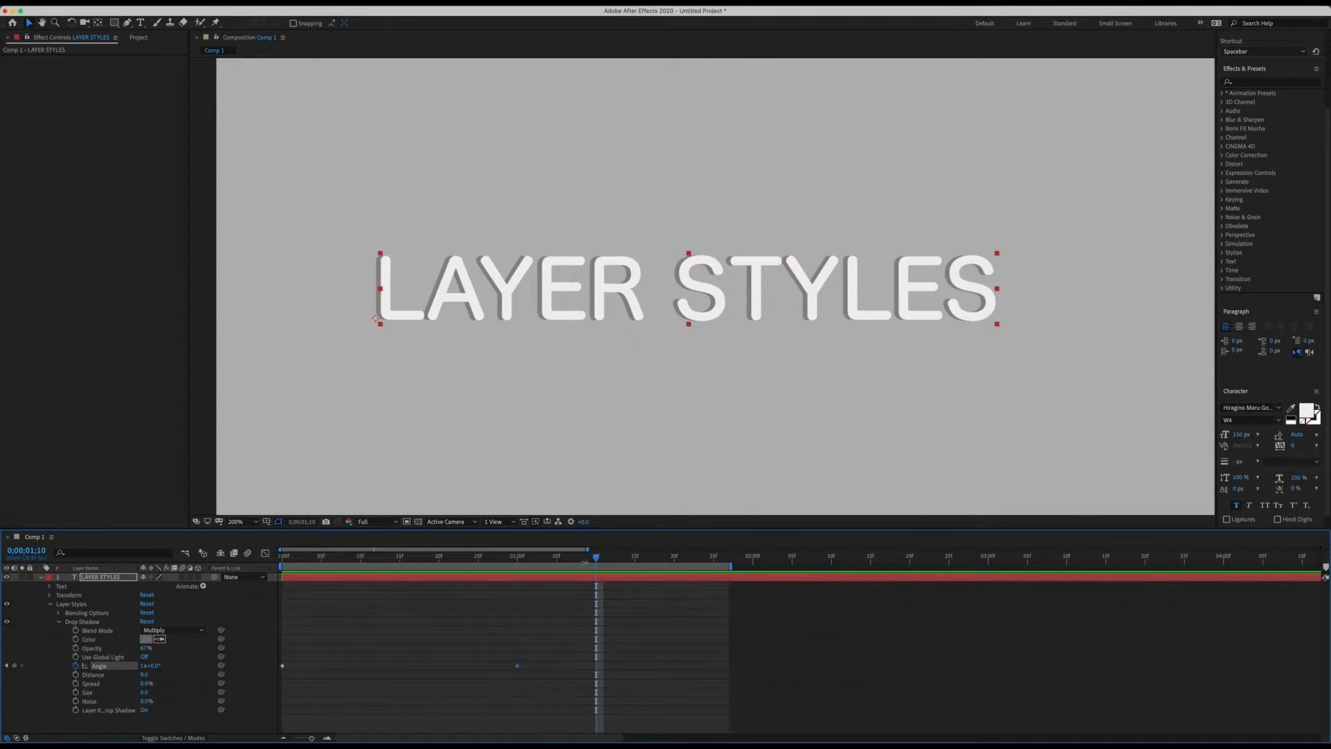
# Step: Animate the drop shadow's Distance from 9 at the start to 194 at 1 second, and play back the result
pyautogui.press('Home')
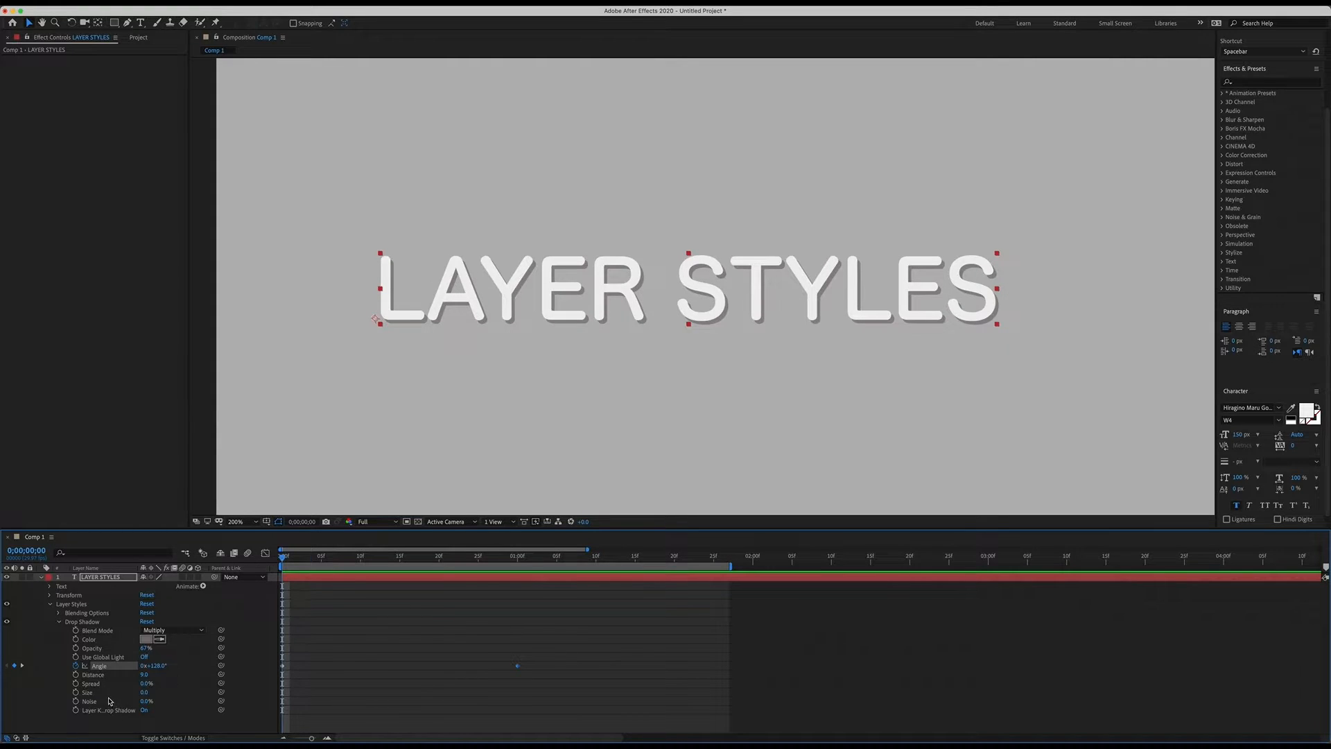
pyautogui.click(76, 675)
pyautogui.moveTo(283, 558); pyautogui.dragTo(384, 559)
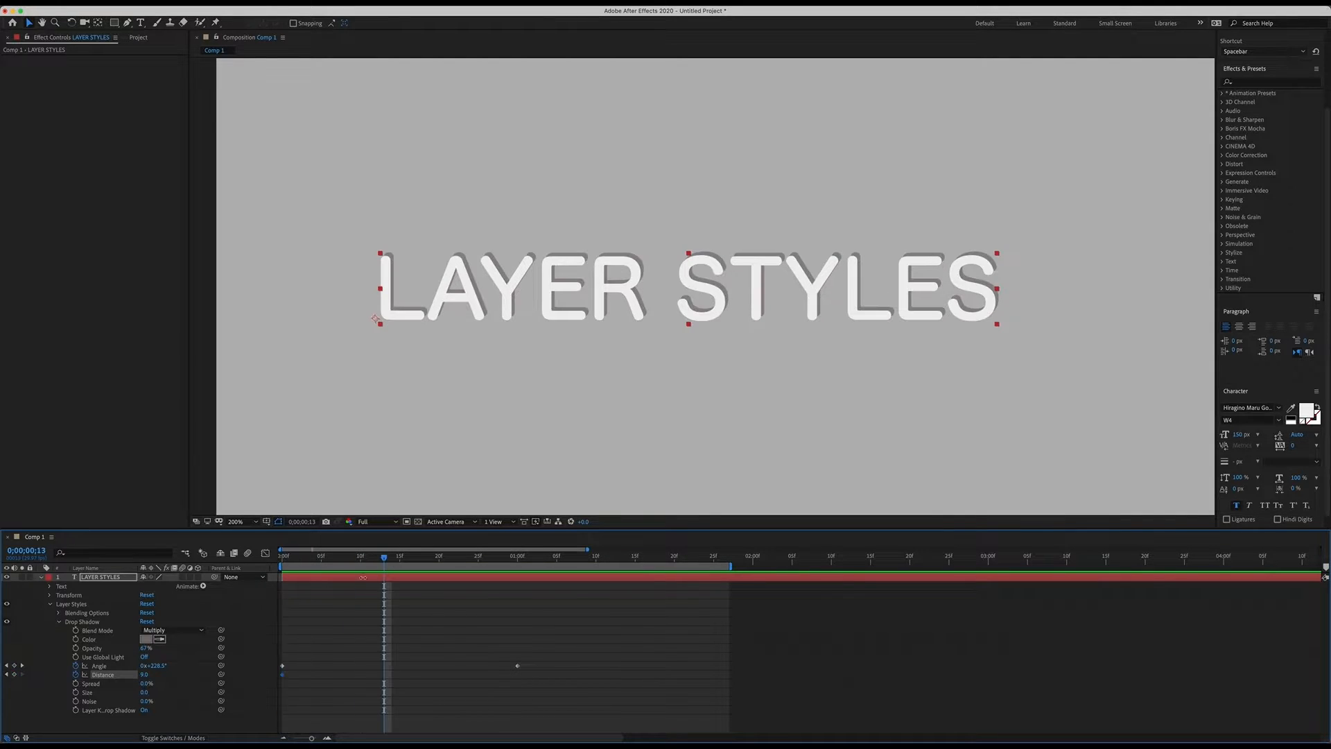
pyautogui.click(341, 651)
pyautogui.moveTo(384, 558); pyautogui.dragTo(515, 568)
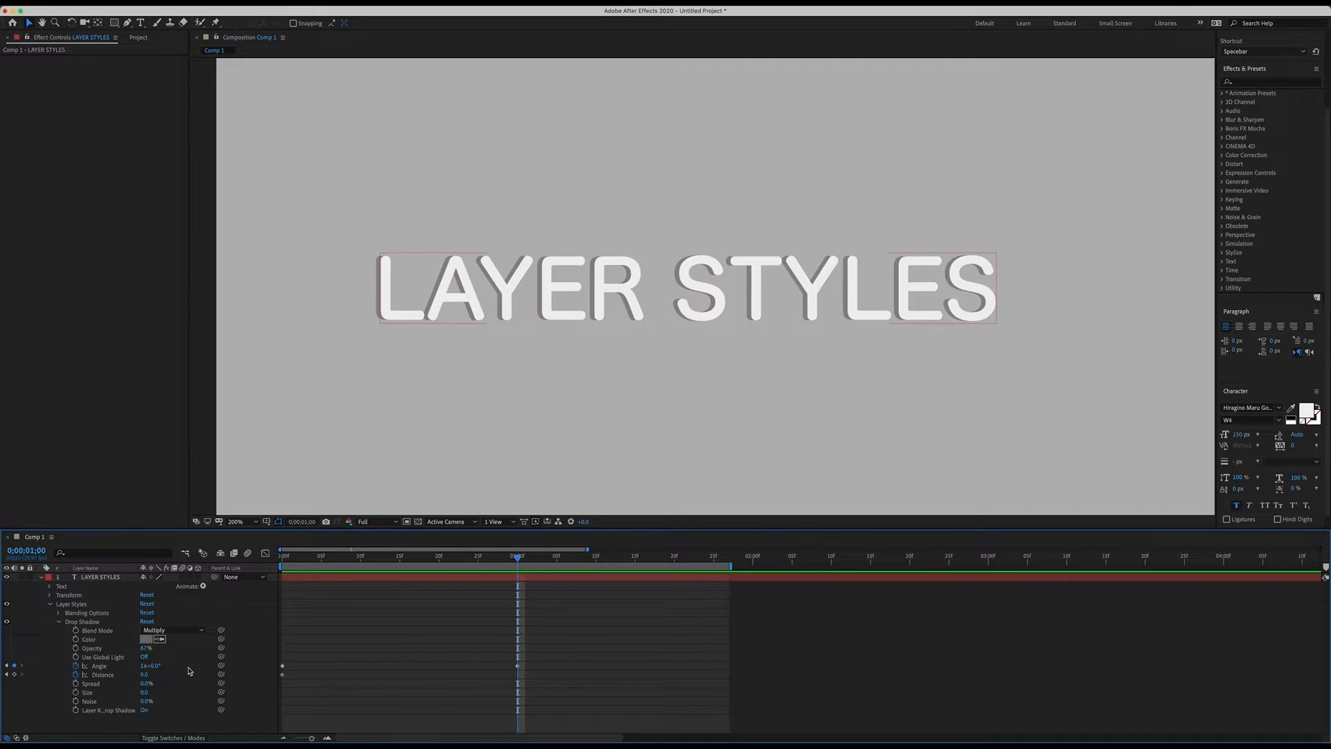
pyautogui.moveTo(152, 678); pyautogui.dragTo(232, 680)
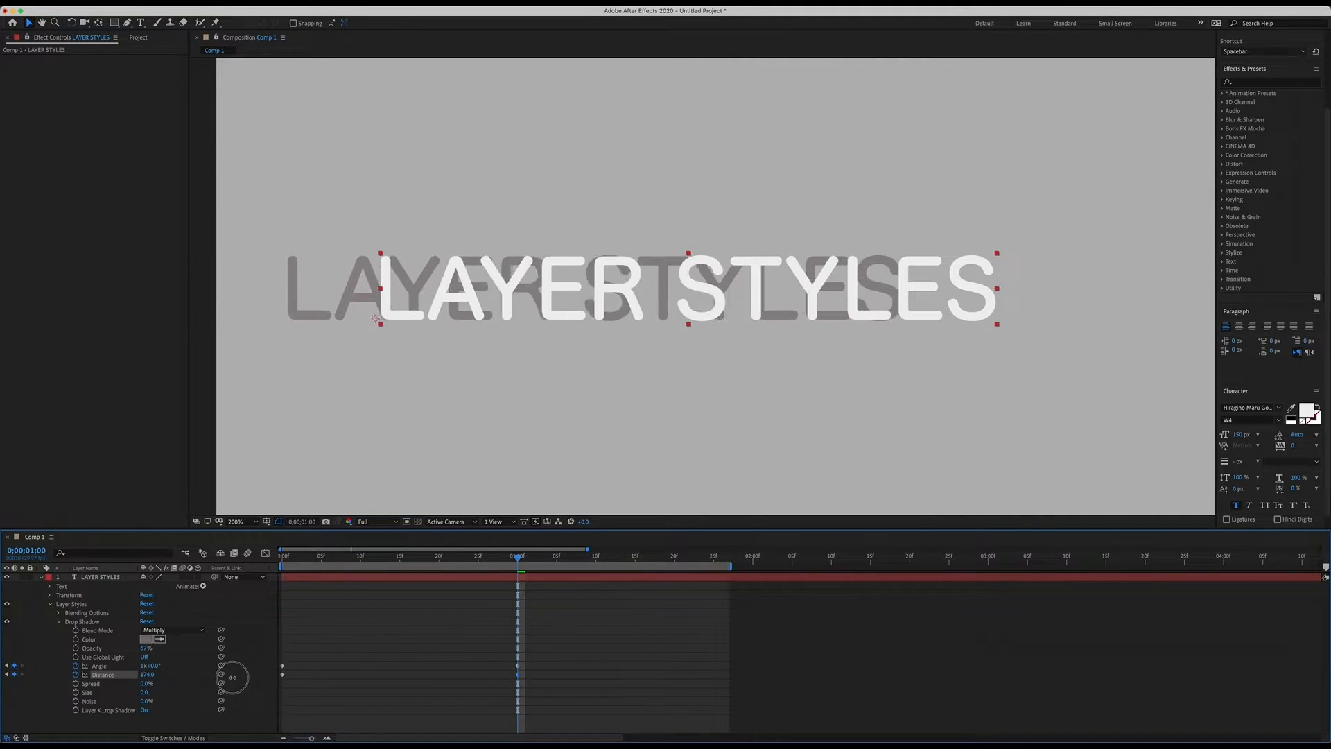
pyautogui.press('space')
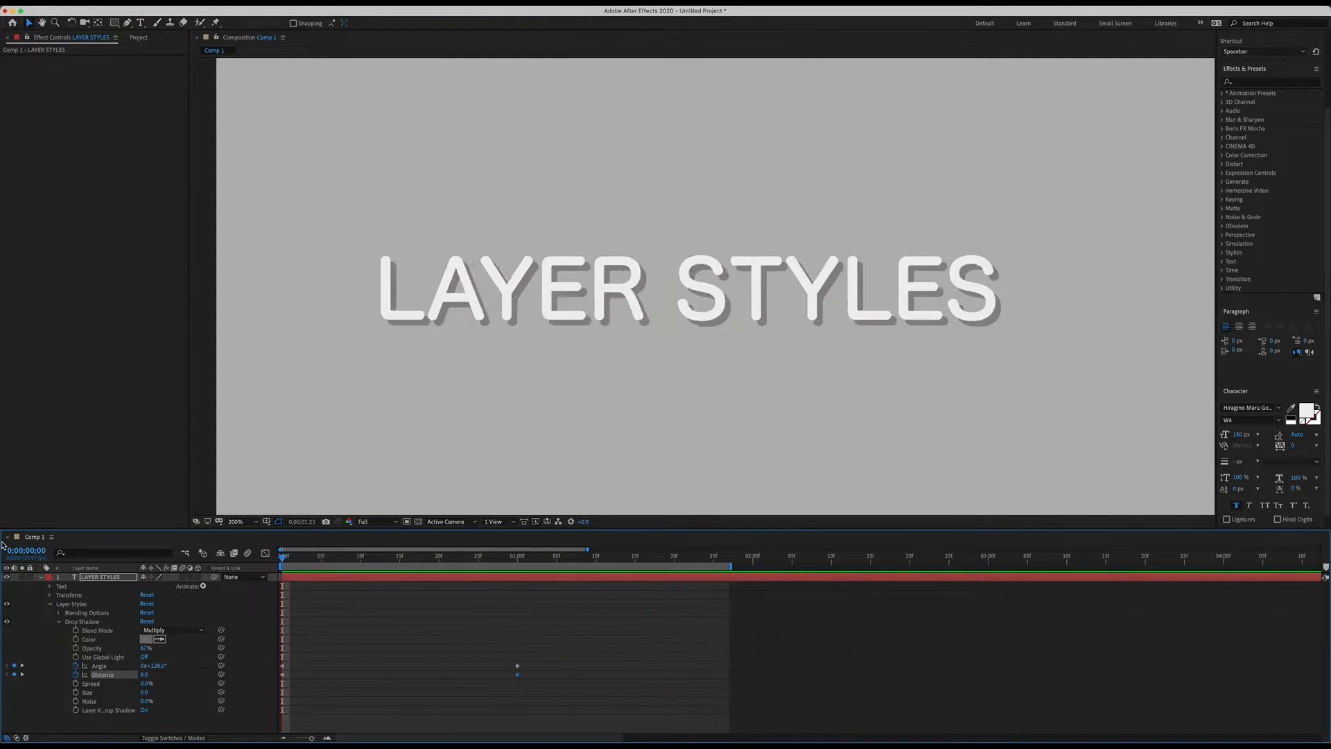
pyautogui.press('space')
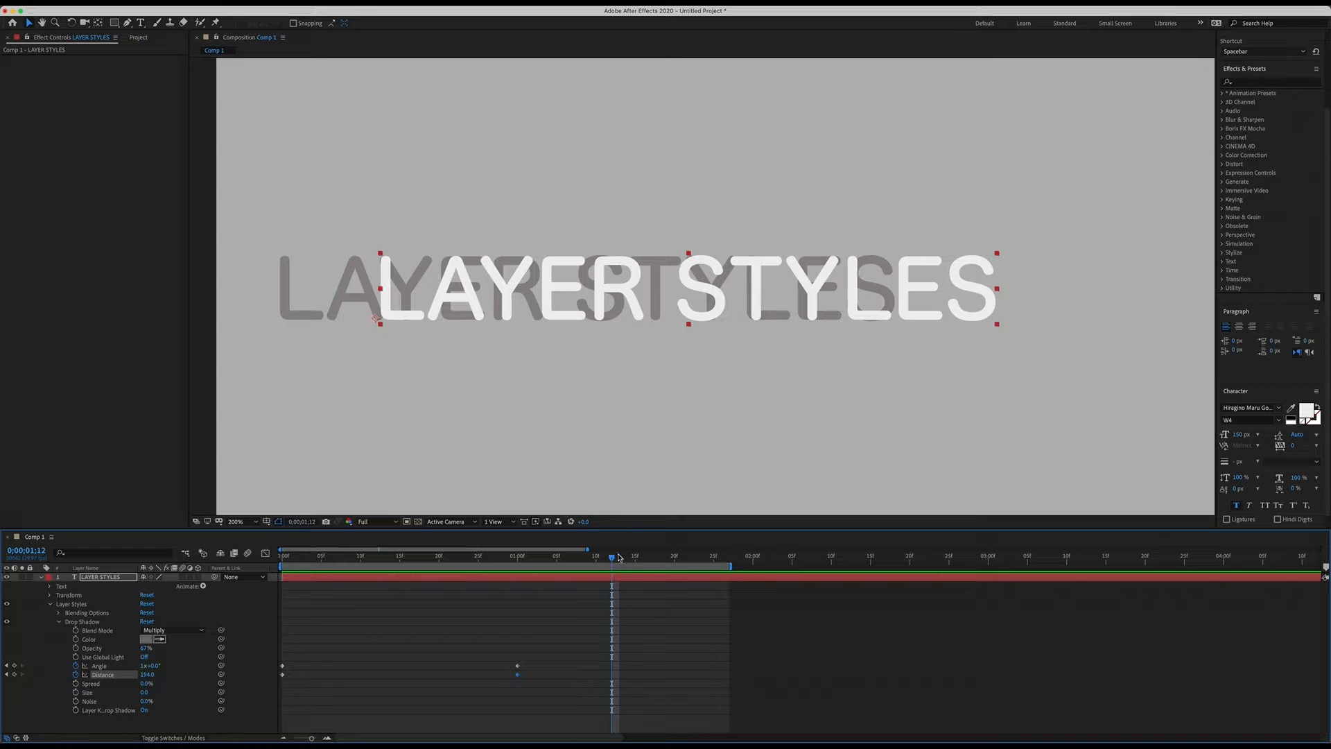
# Step: Remove the drop shadow's Angle animation and preview the Distance animation alone from the start
pyautogui.press('Home')
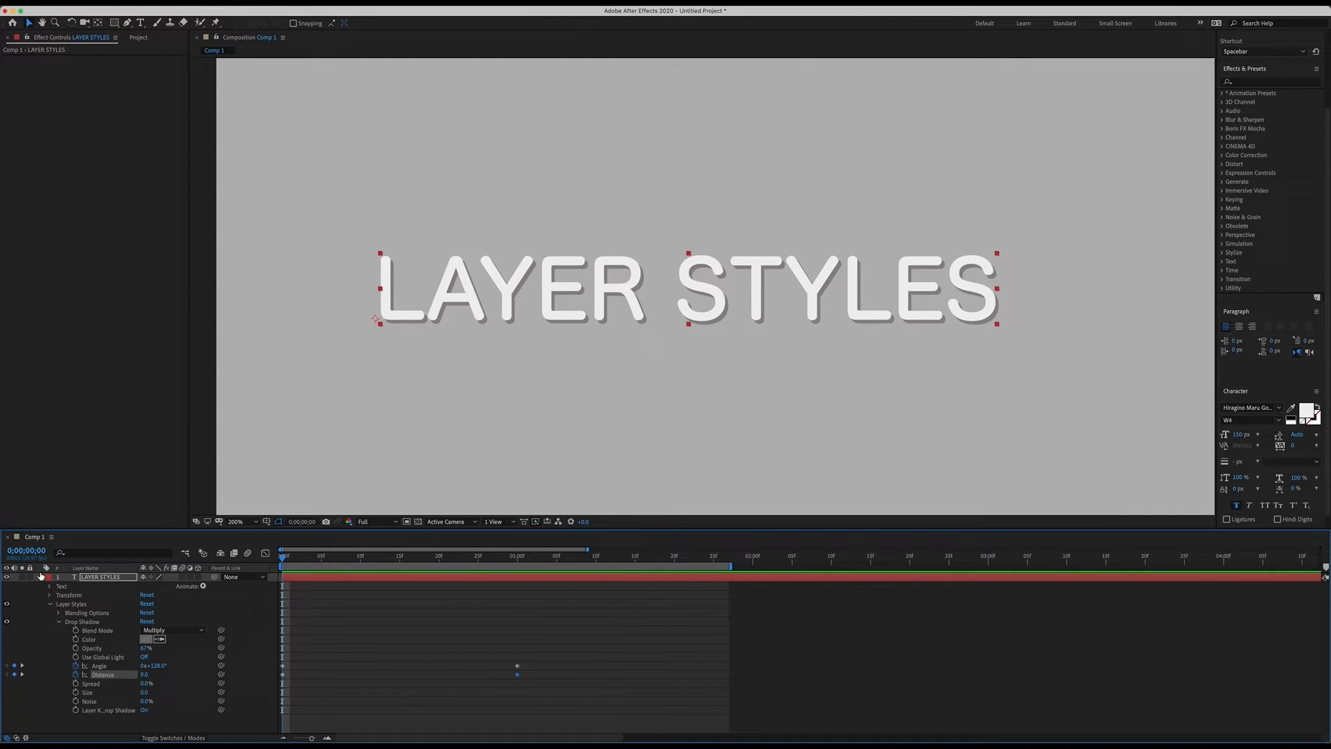
pyautogui.click(98, 666)
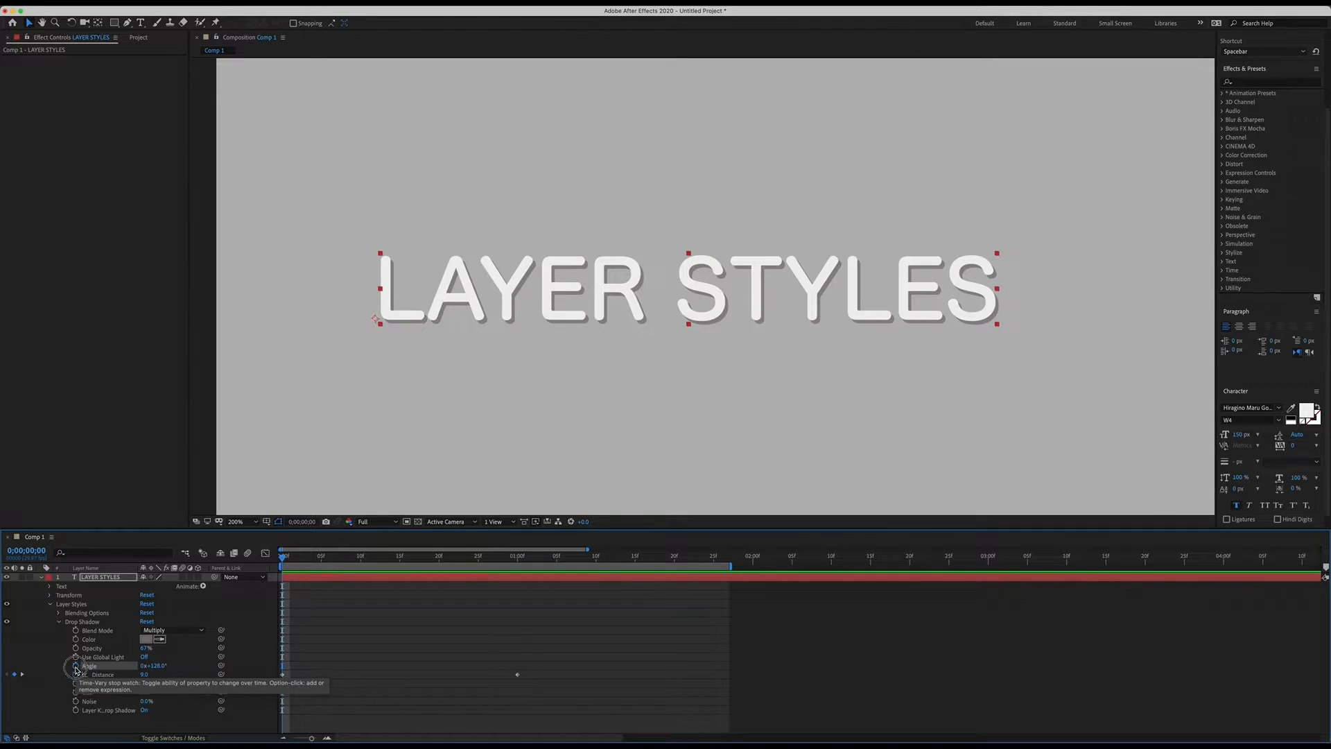
pyautogui.click(76, 665)
pyautogui.click(401, 587)
pyautogui.press('space')
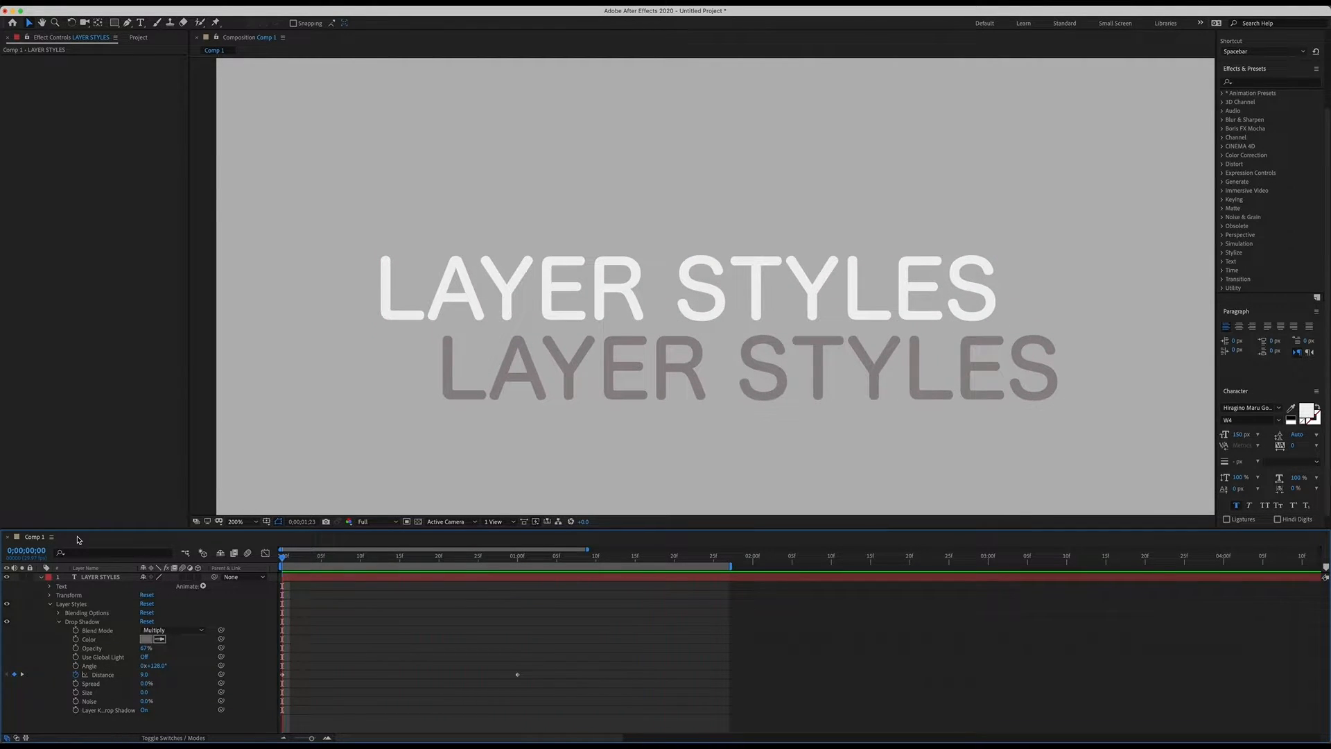
# Step: Remove the drop shadow's Distance keyframe at 1 second, undo the Distance change at the start, and set Angle to 90°
pyautogui.click(737, 274)
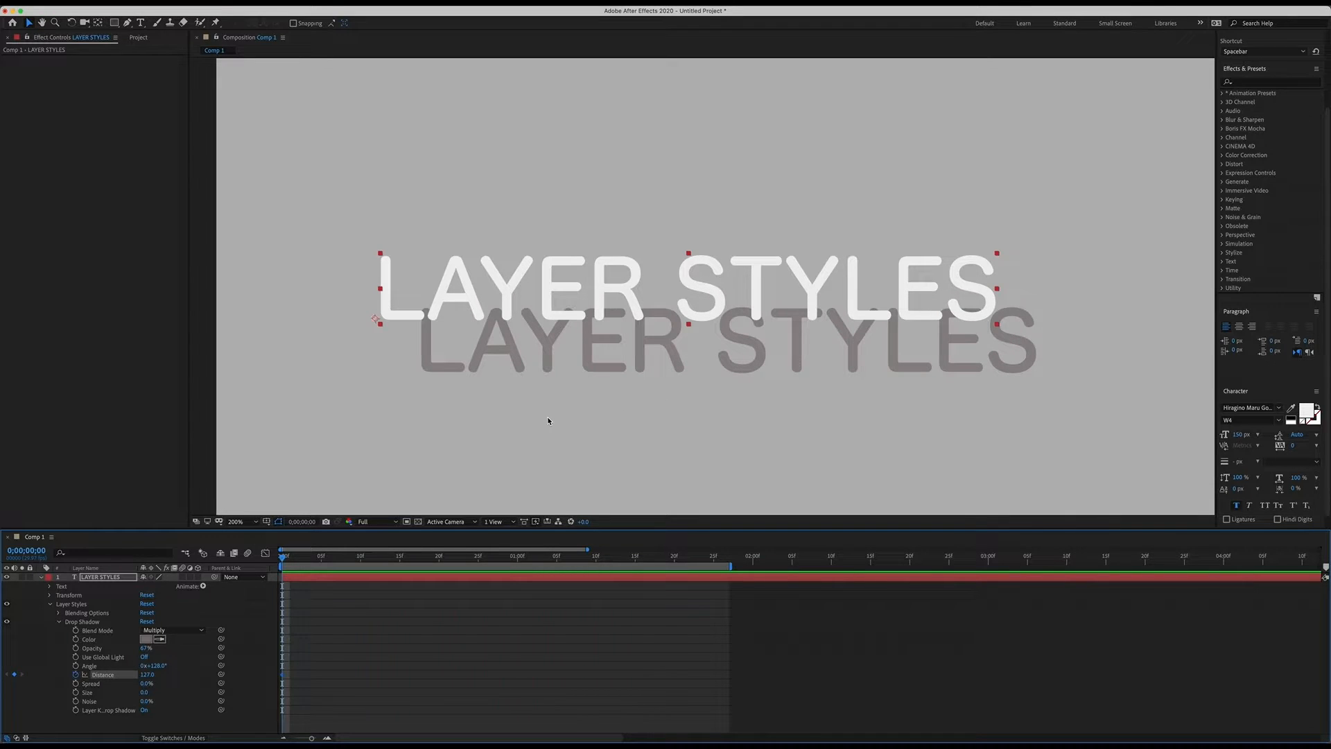
pyautogui.press('super+z')
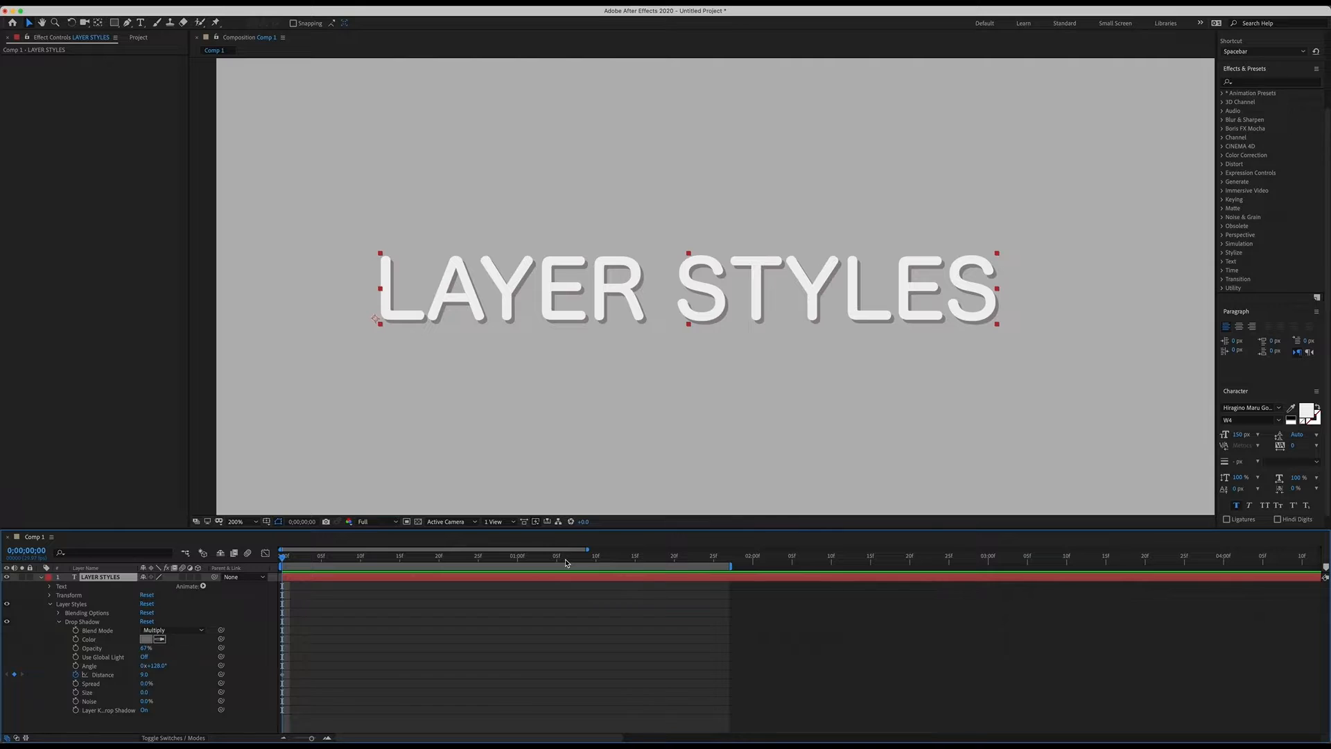
pyautogui.click(154, 665)
pyautogui.write('90')
pyautogui.press('Return')
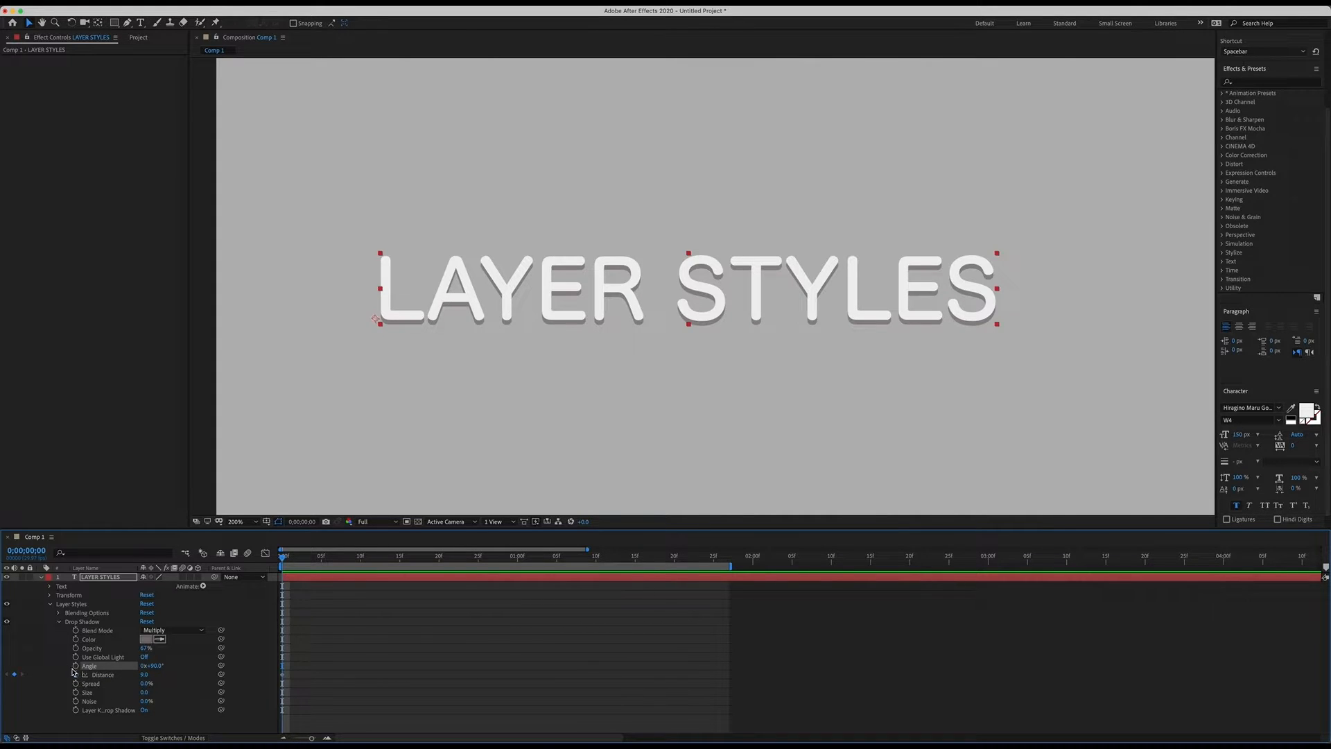
# Step: Add a drop shadow Distance keyframe of 136 at 1 second and preview the downward movement
pyautogui.click(322, 690)
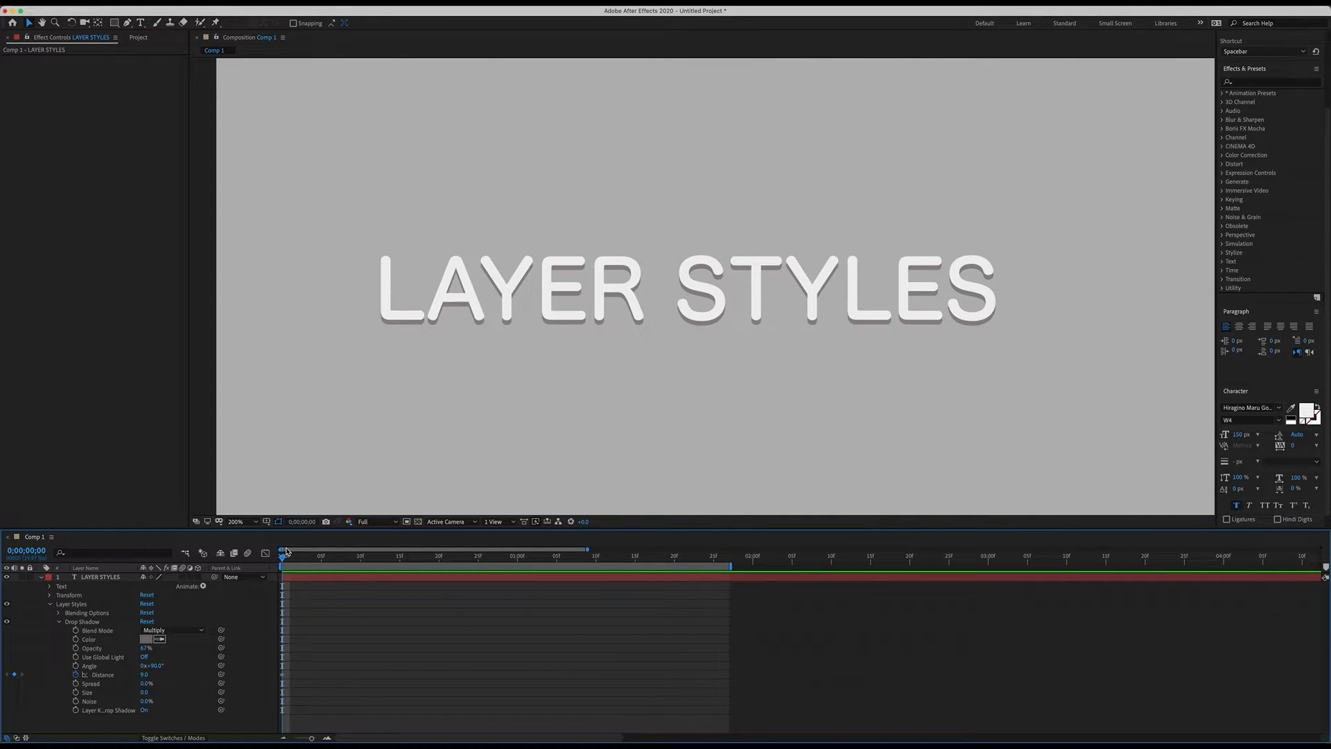
pyautogui.moveTo(284, 559); pyautogui.dragTo(337, 557)
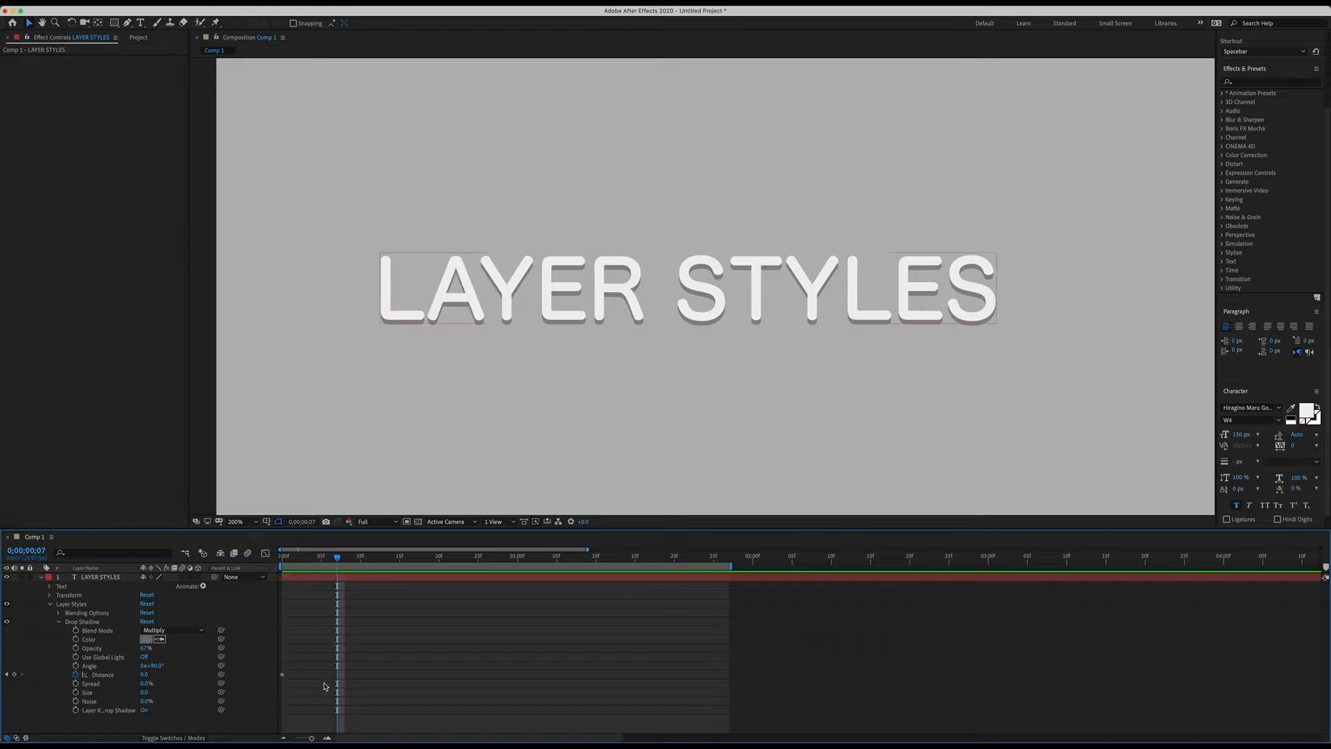
pyautogui.click(282, 674)
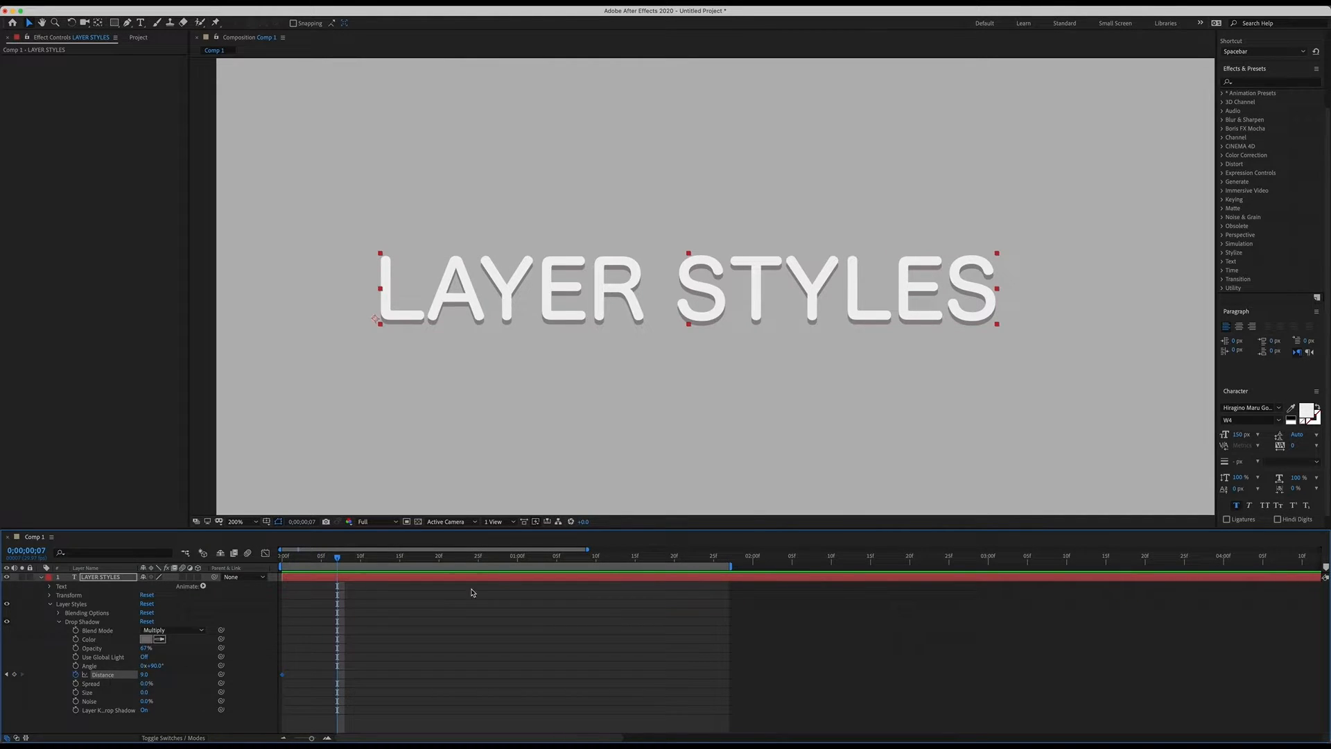
pyautogui.click(517, 557)
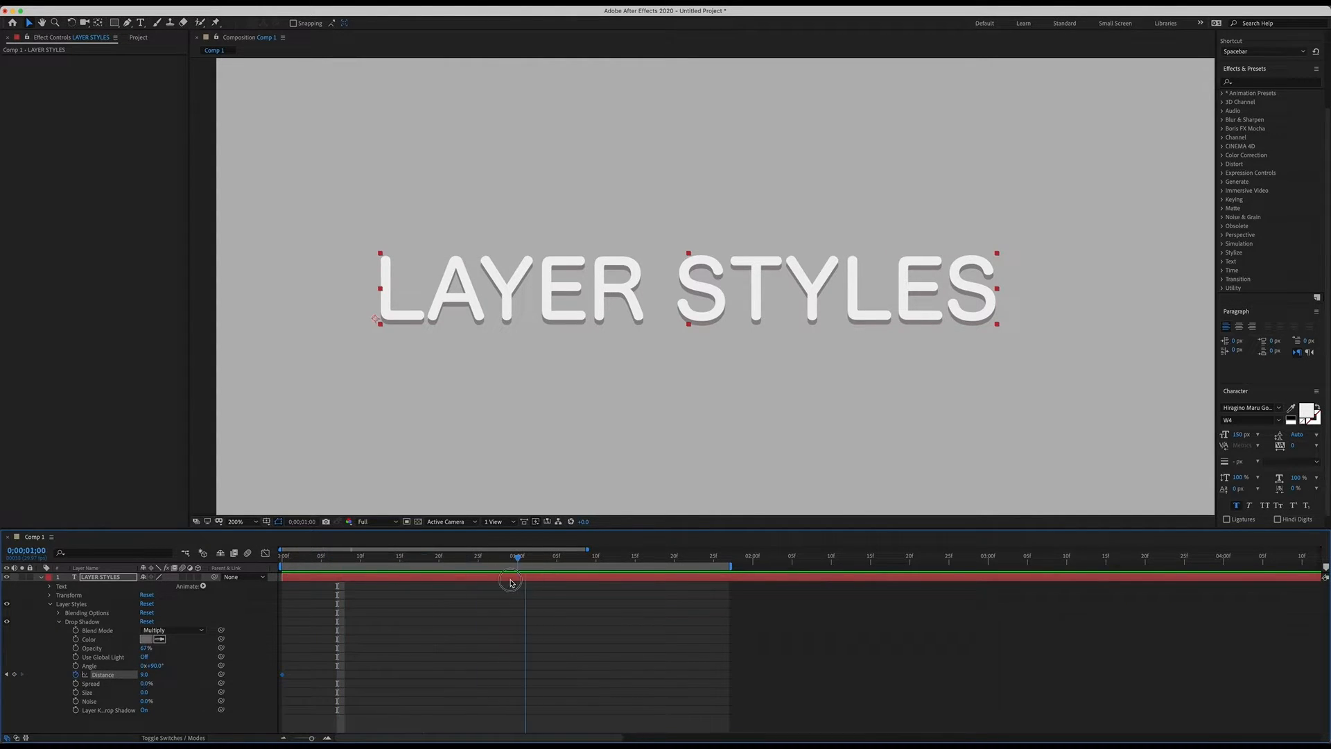
pyautogui.click(146, 676)
pyautogui.moveTo(146, 674); pyautogui.dragTo(206, 675)
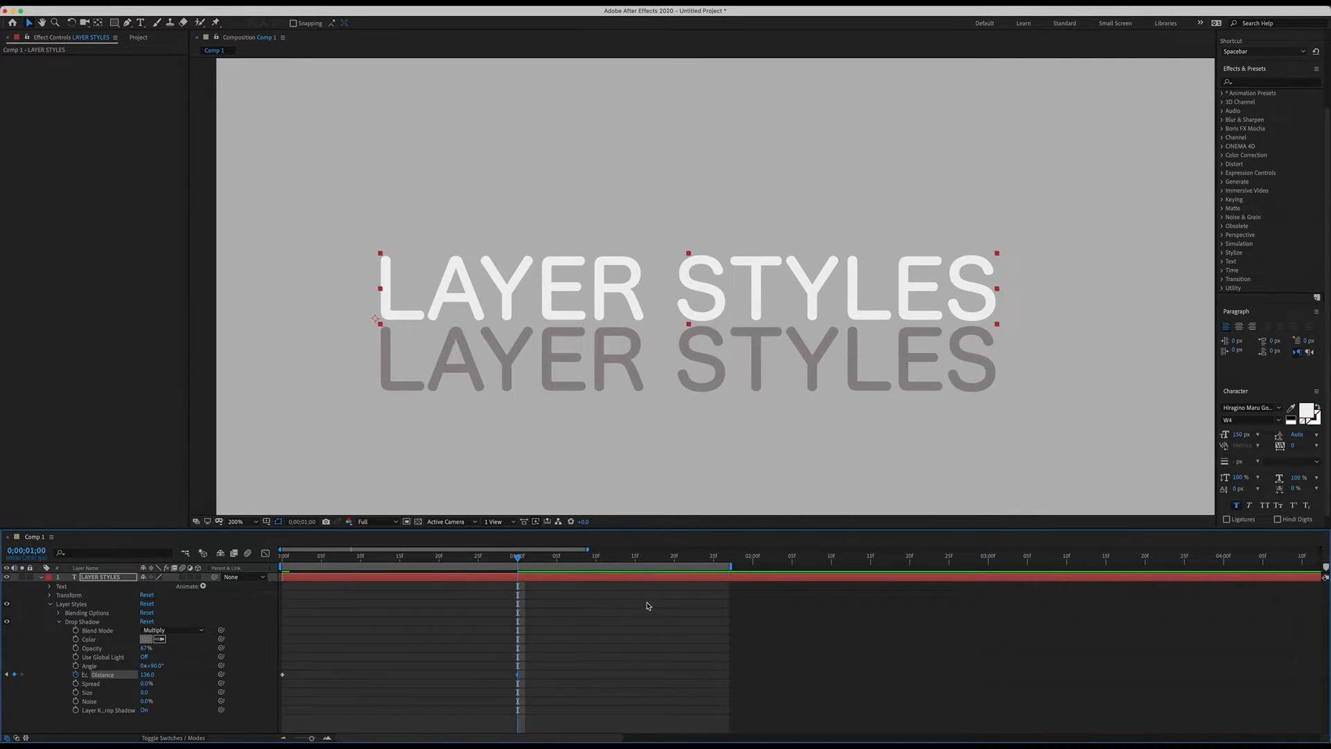
pyautogui.press('space')
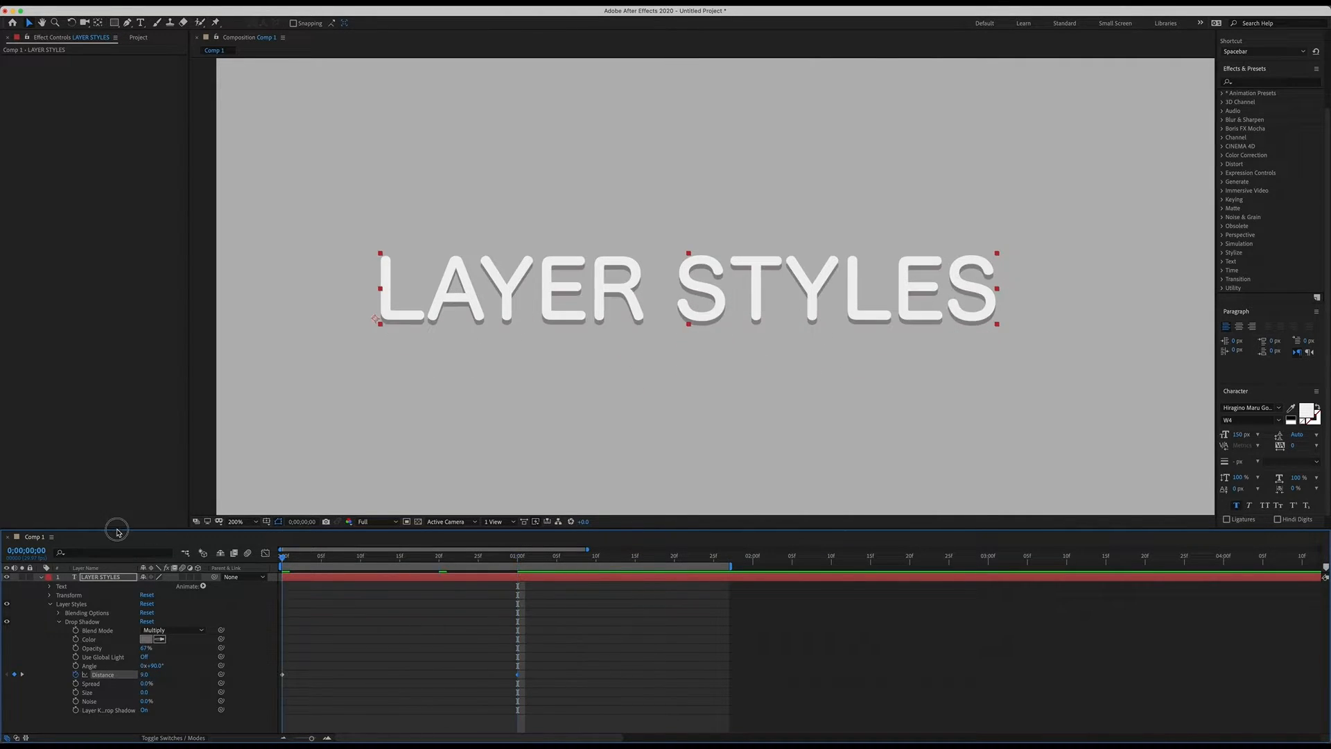
pyautogui.press('space')
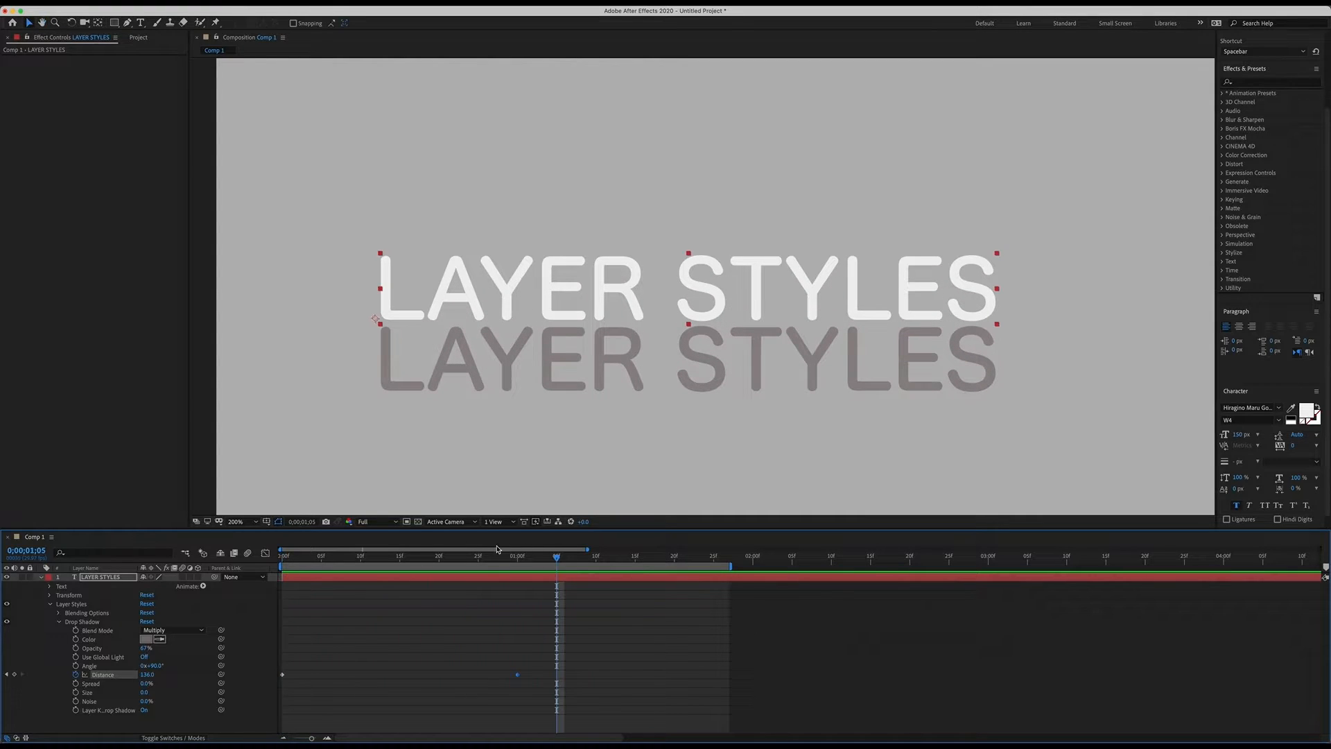
pyautogui.press('space')
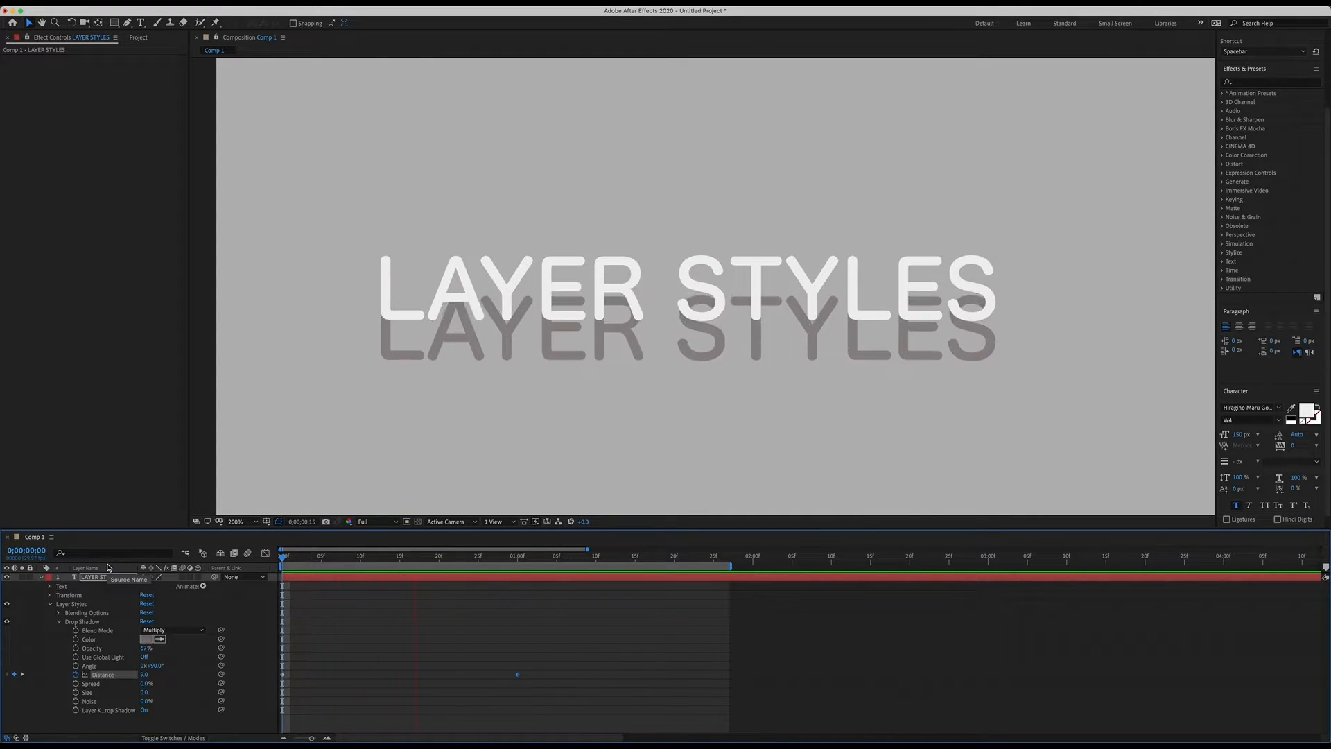
pyautogui.press('space')
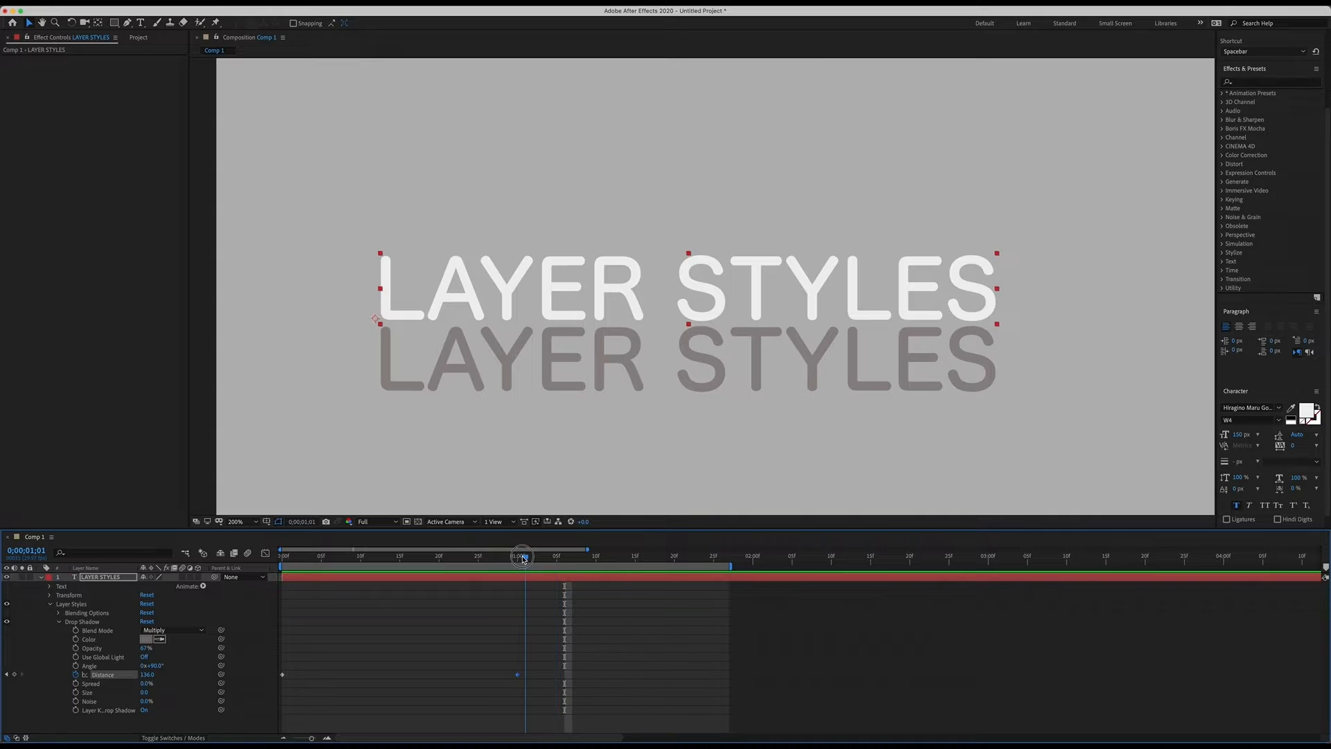
# Step: Change the drop shadow's colour to a lighter neutral grey at 61% brightness and set its Size to 17
pyautogui.click(518, 556)
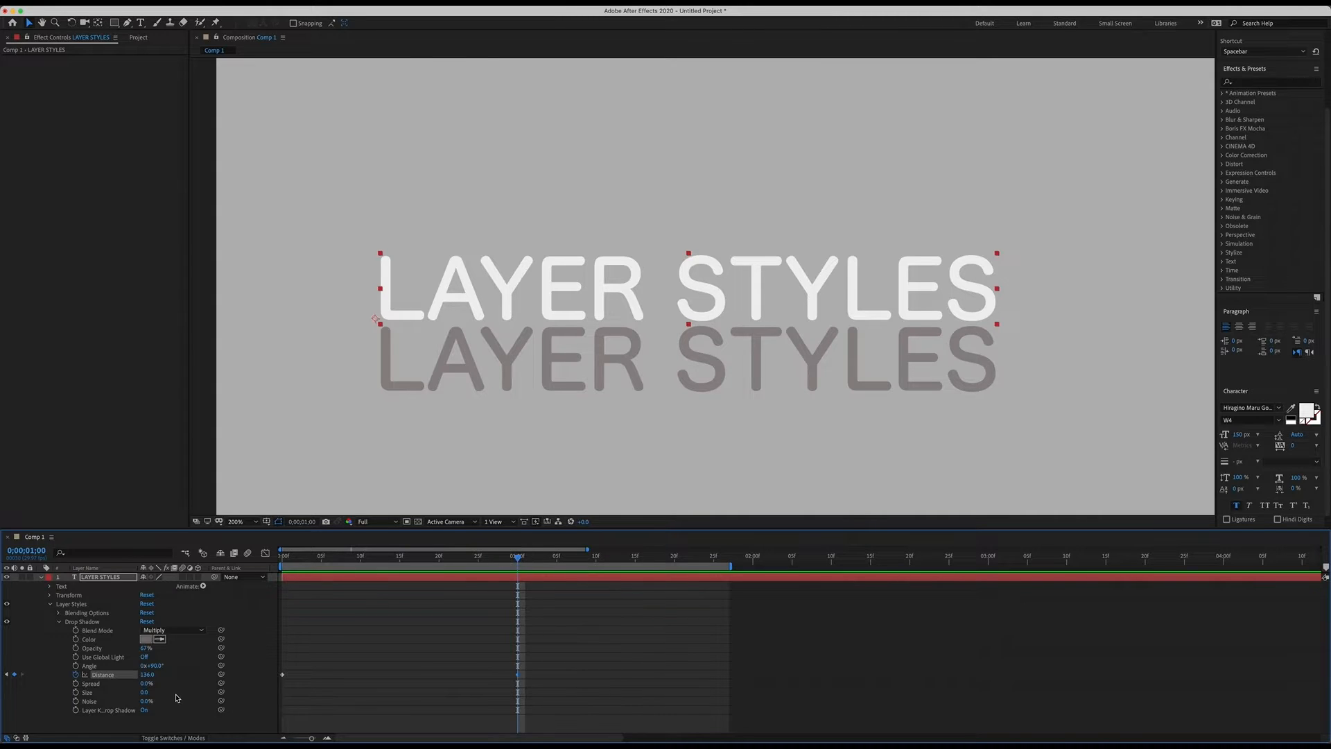
pyautogui.click(145, 638)
pyautogui.moveTo(846, 582)
pyautogui.mouseDown()
pyautogui.moveTo(841, 550)
pyautogui.moveTo(840, 563)
pyautogui.mouseUp()
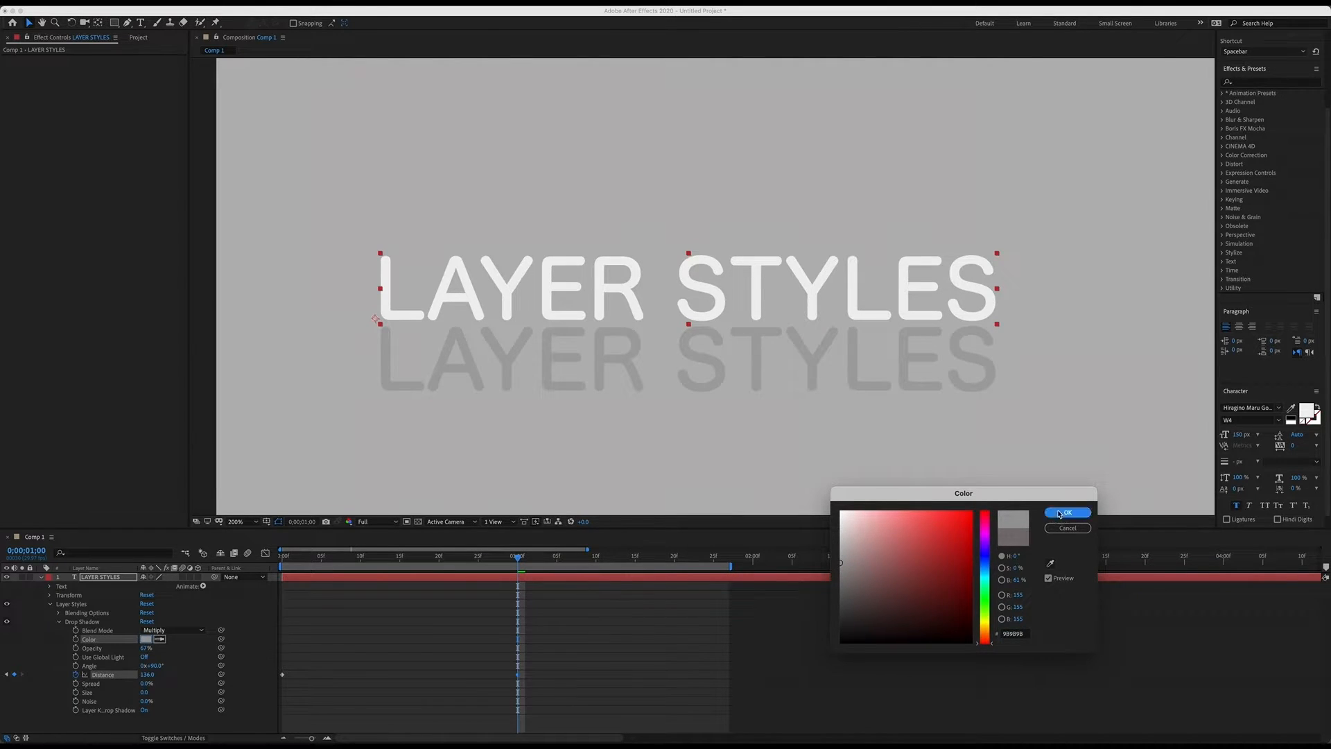
pyautogui.click(1071, 512)
pyautogui.moveTo(146, 693); pyautogui.dragTo(156, 693)
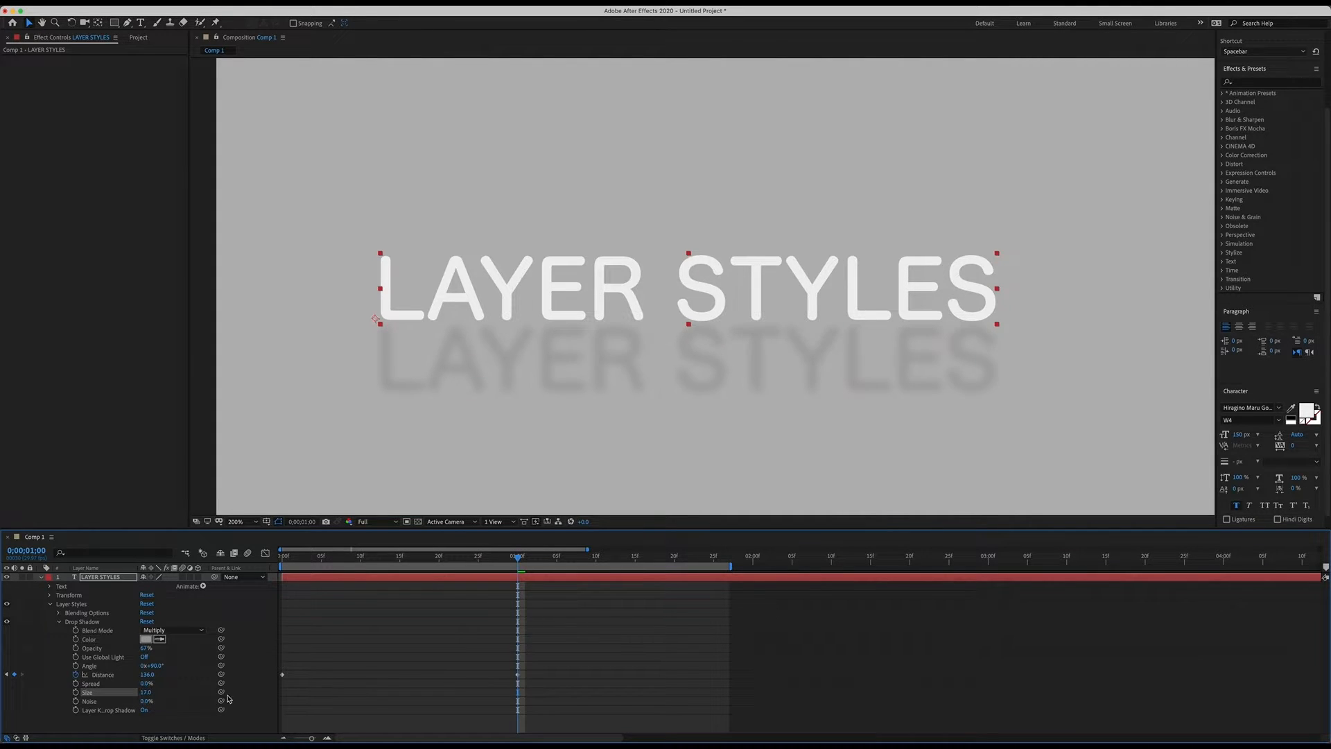
pyautogui.click(319, 660)
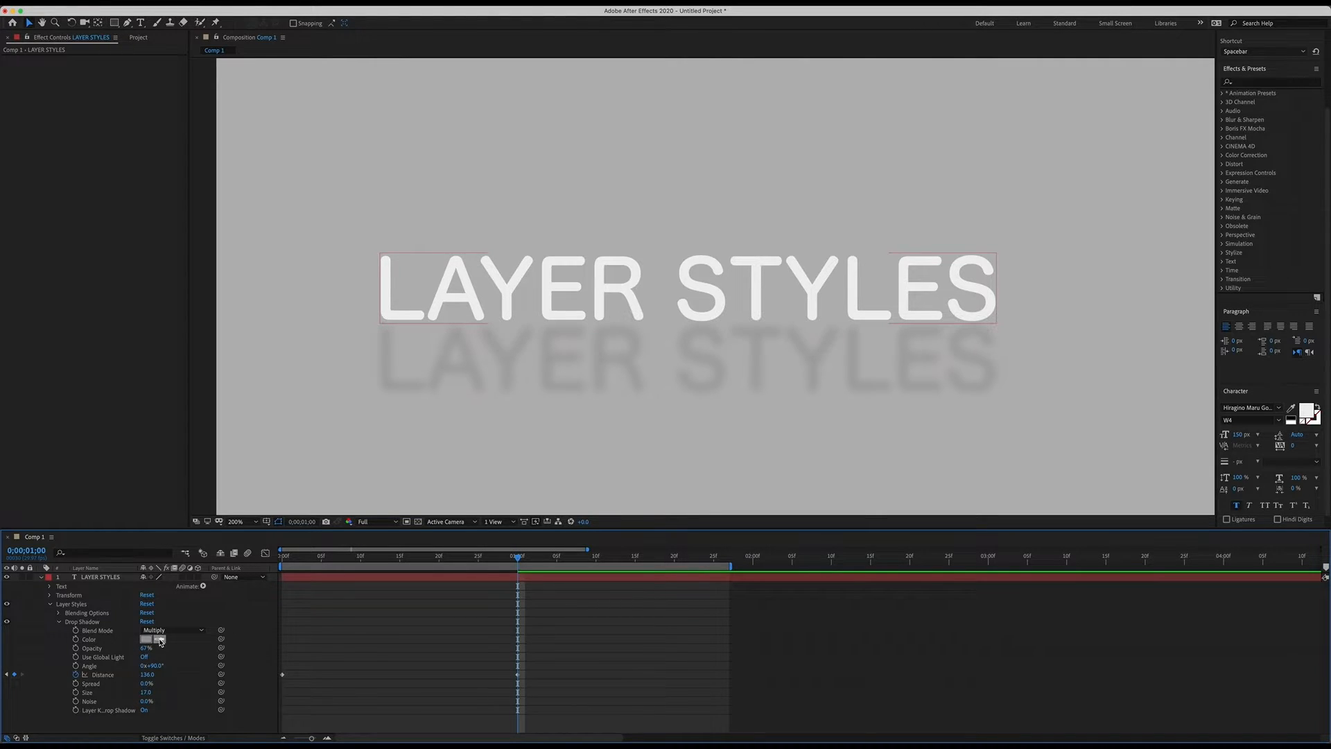
# Step: Set the drop shadow's Opacity to 62% and play back the softened shadow animation from the start
pyautogui.click(145, 656)
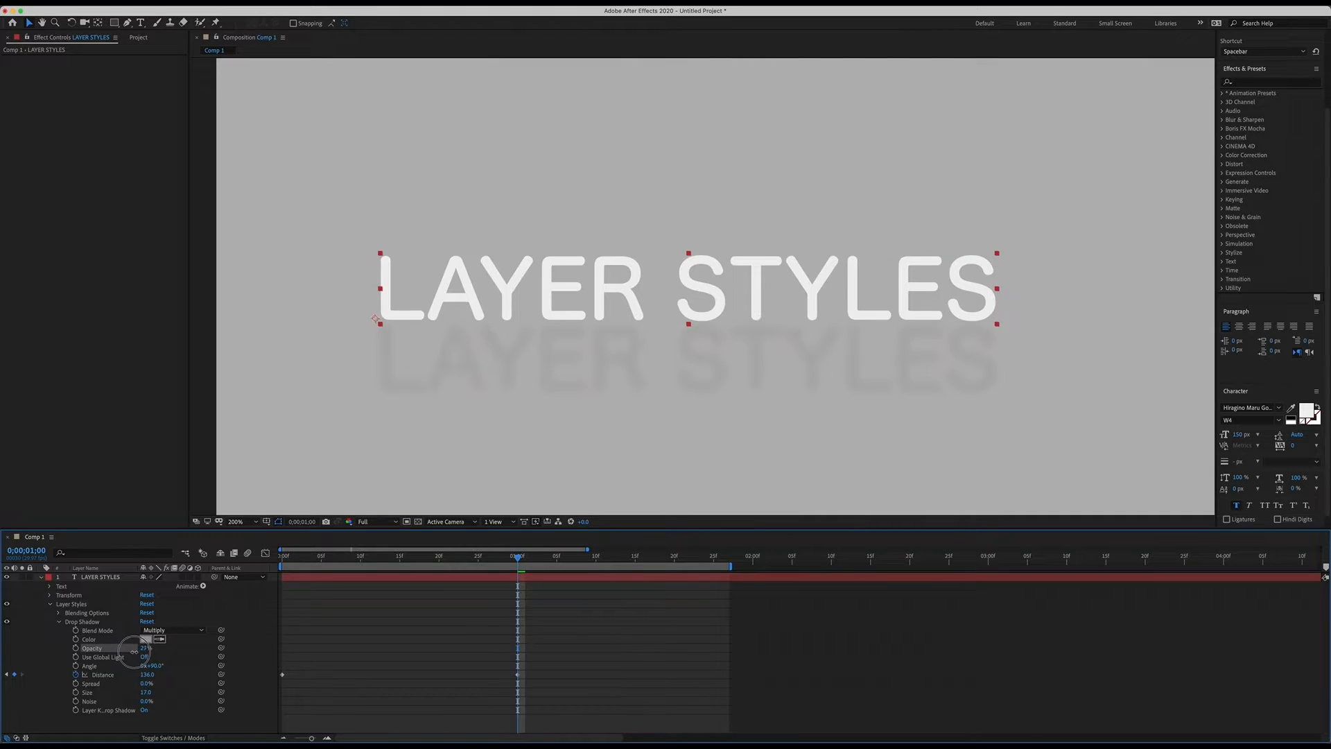
pyautogui.moveTo(158, 655); pyautogui.dragTo(156, 655)
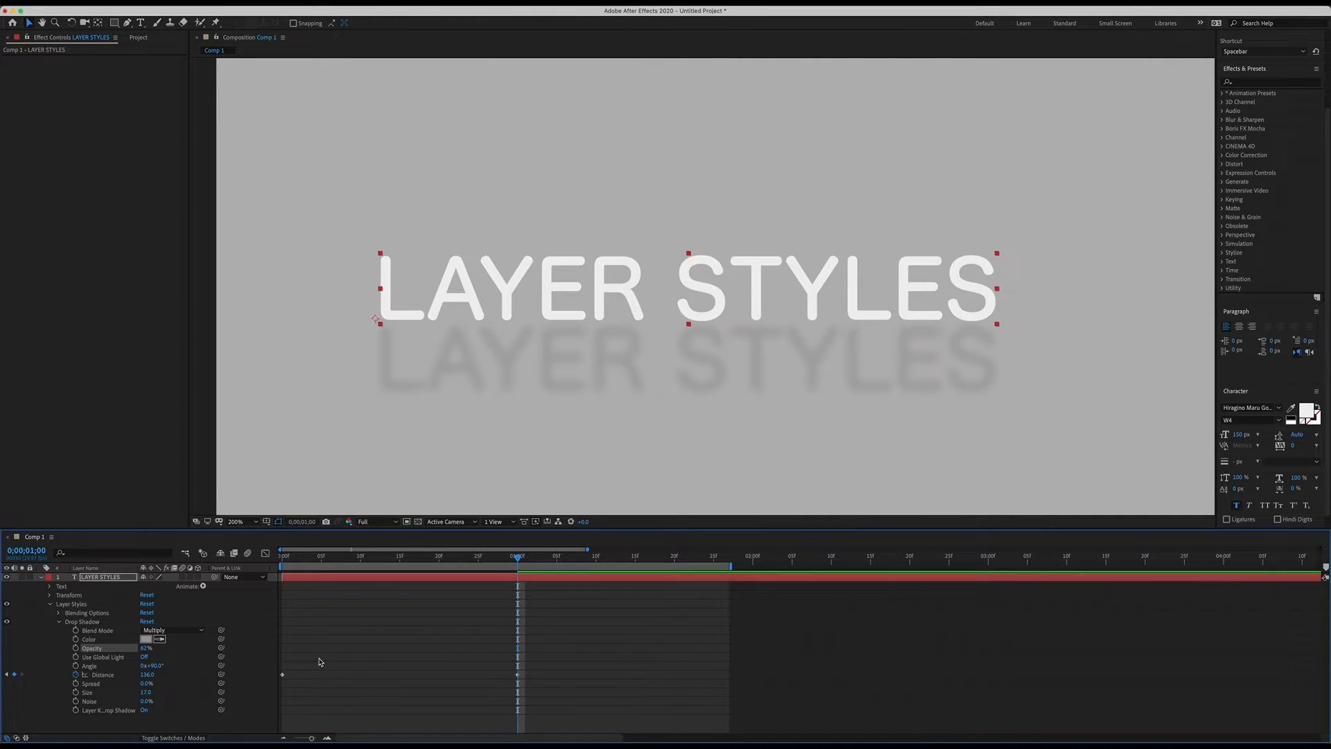
pyautogui.click(416, 670)
pyautogui.moveTo(545, 670); pyautogui.dragTo(191, 694)
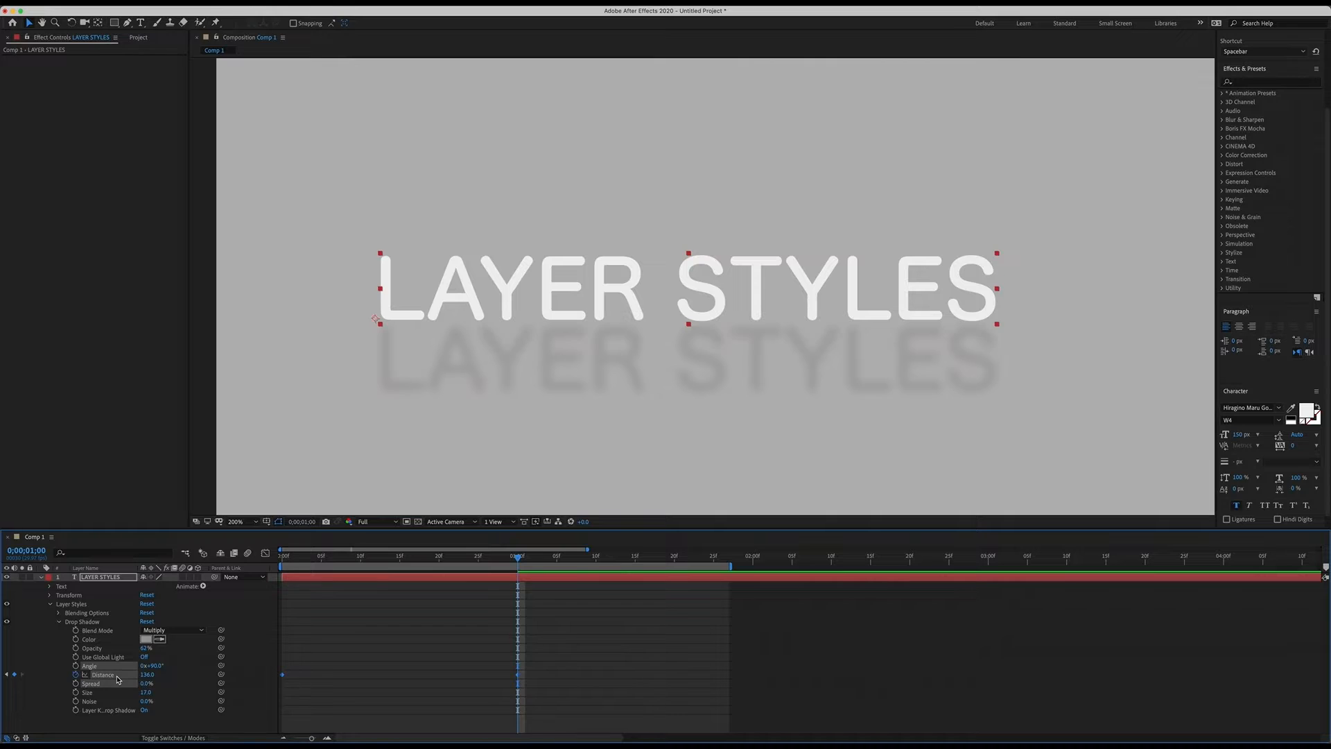
pyautogui.click(463, 618)
pyautogui.moveTo(520, 563); pyautogui.dragTo(283, 562)
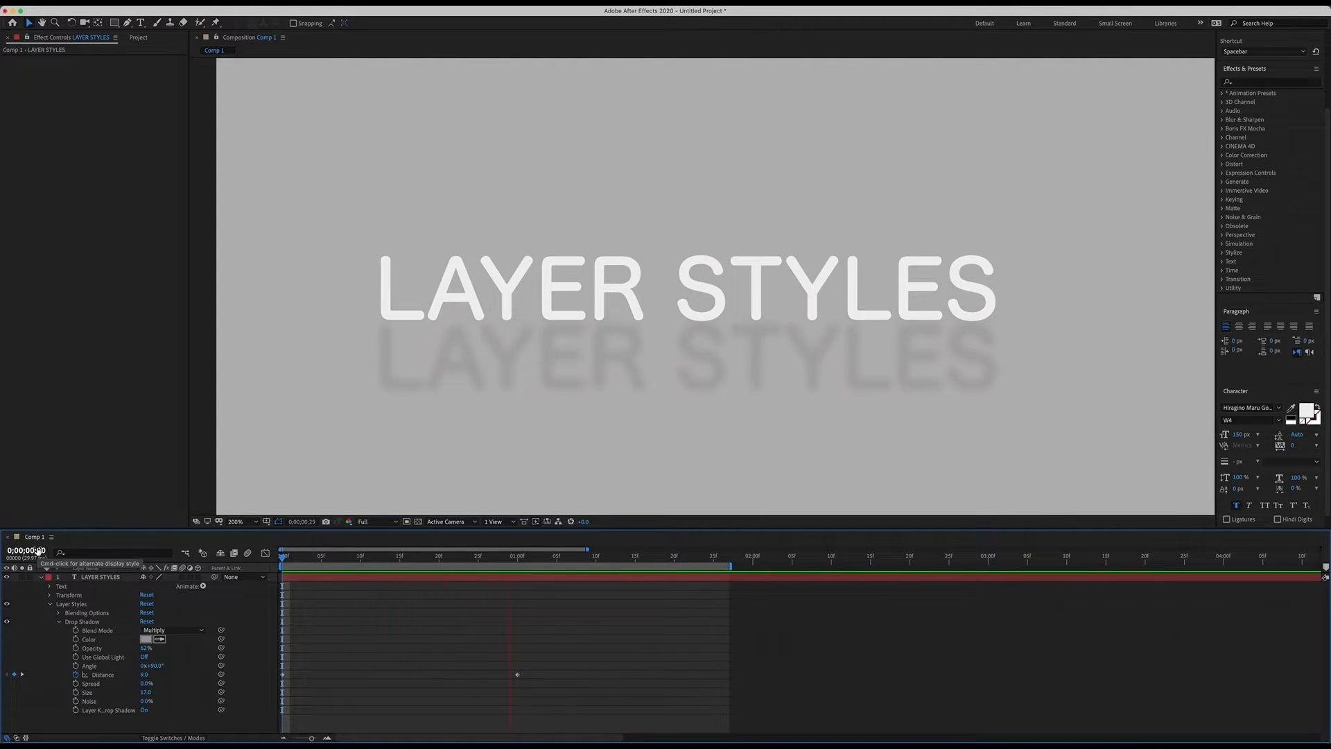
pyautogui.press('space')
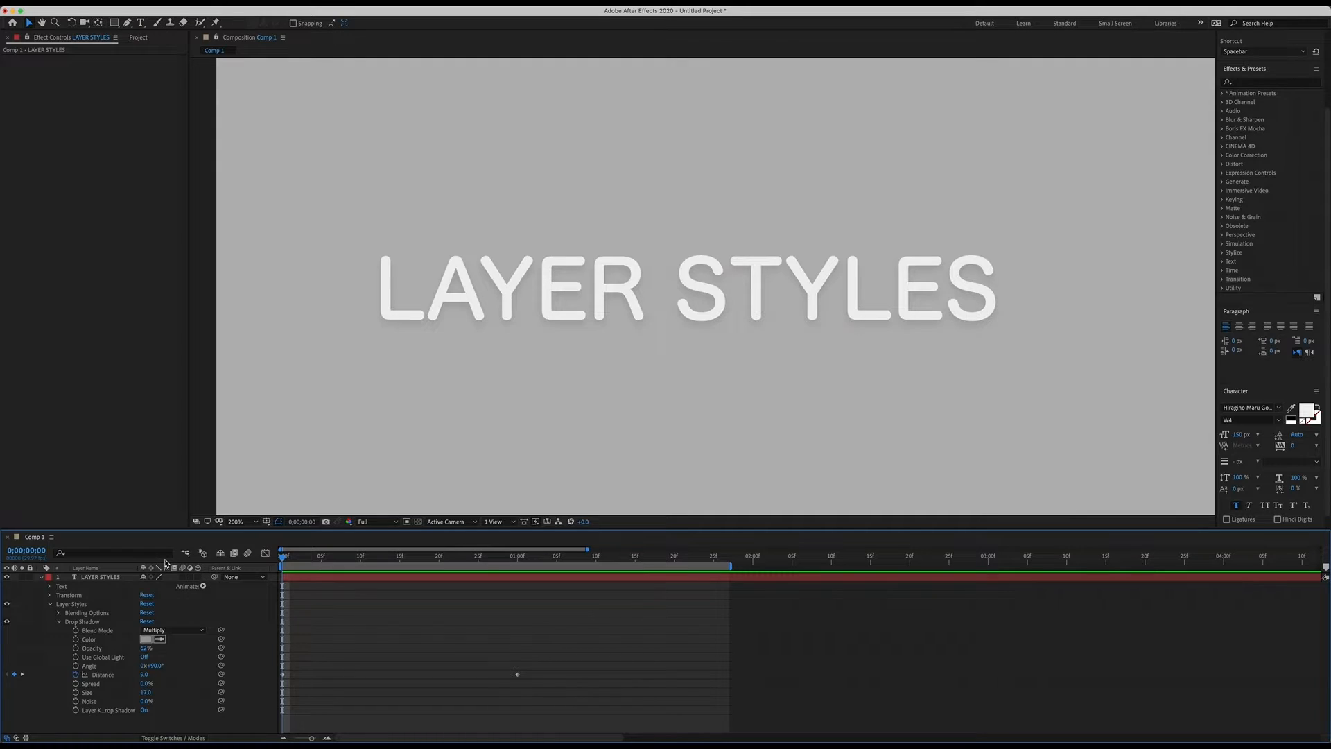
# Step: Add a drop shadow Distance keyframe of 9 at 0;00;01;20 and preview the shadow moving out and back
pyautogui.moveTo(292, 560); pyautogui.dragTo(674, 558)
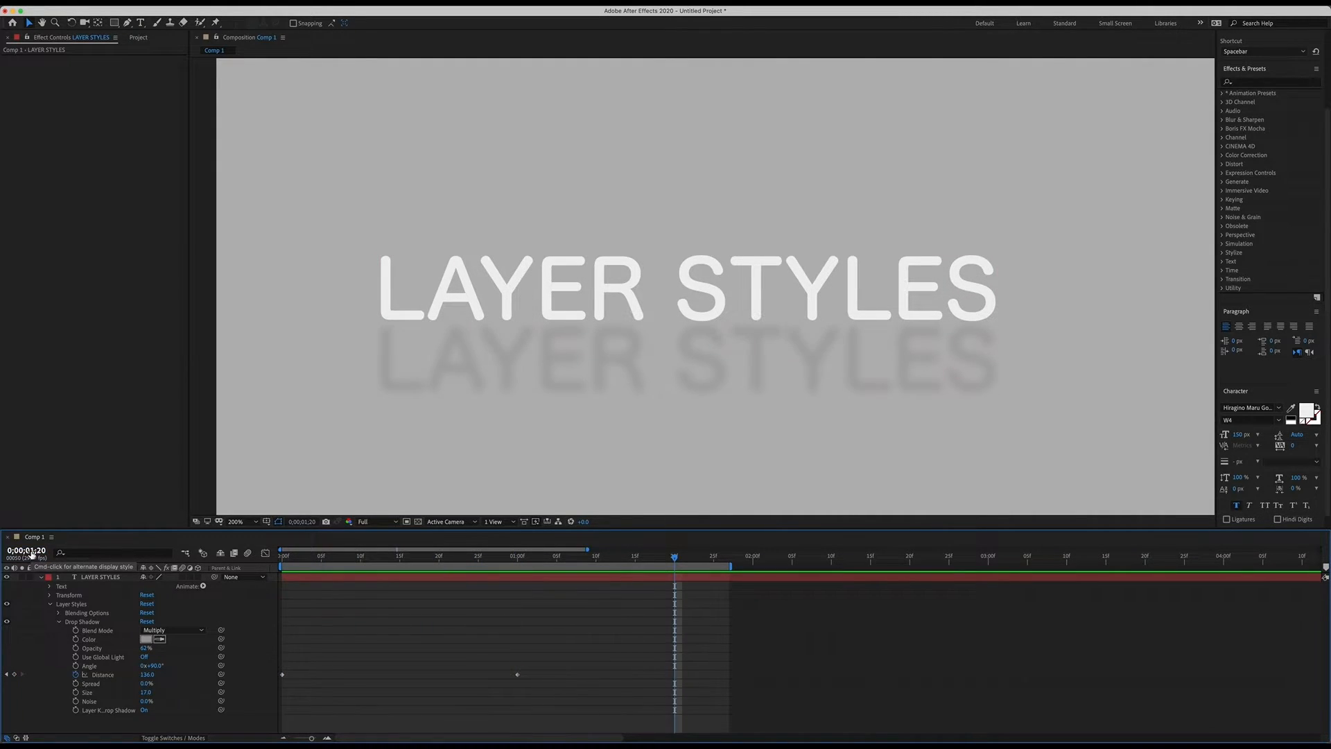
pyautogui.click(148, 675)
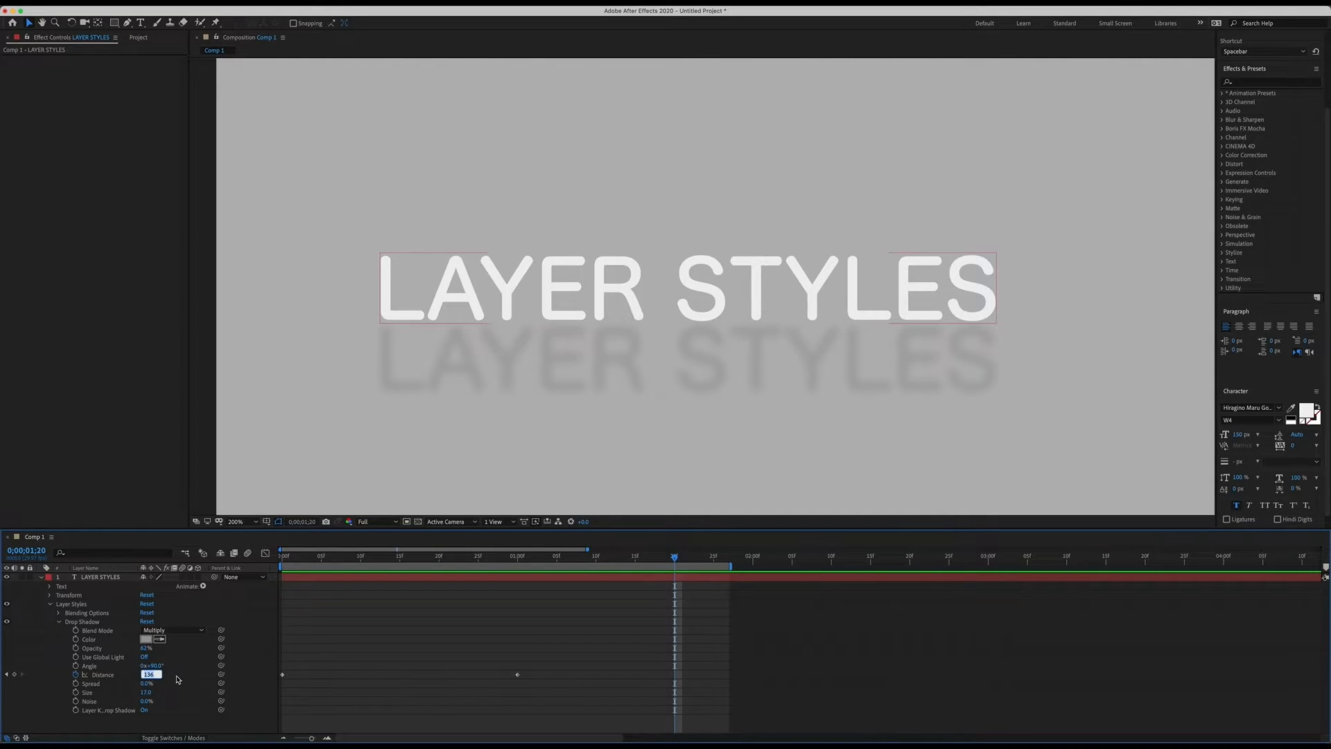
pyautogui.write('9')
pyautogui.press('Return')
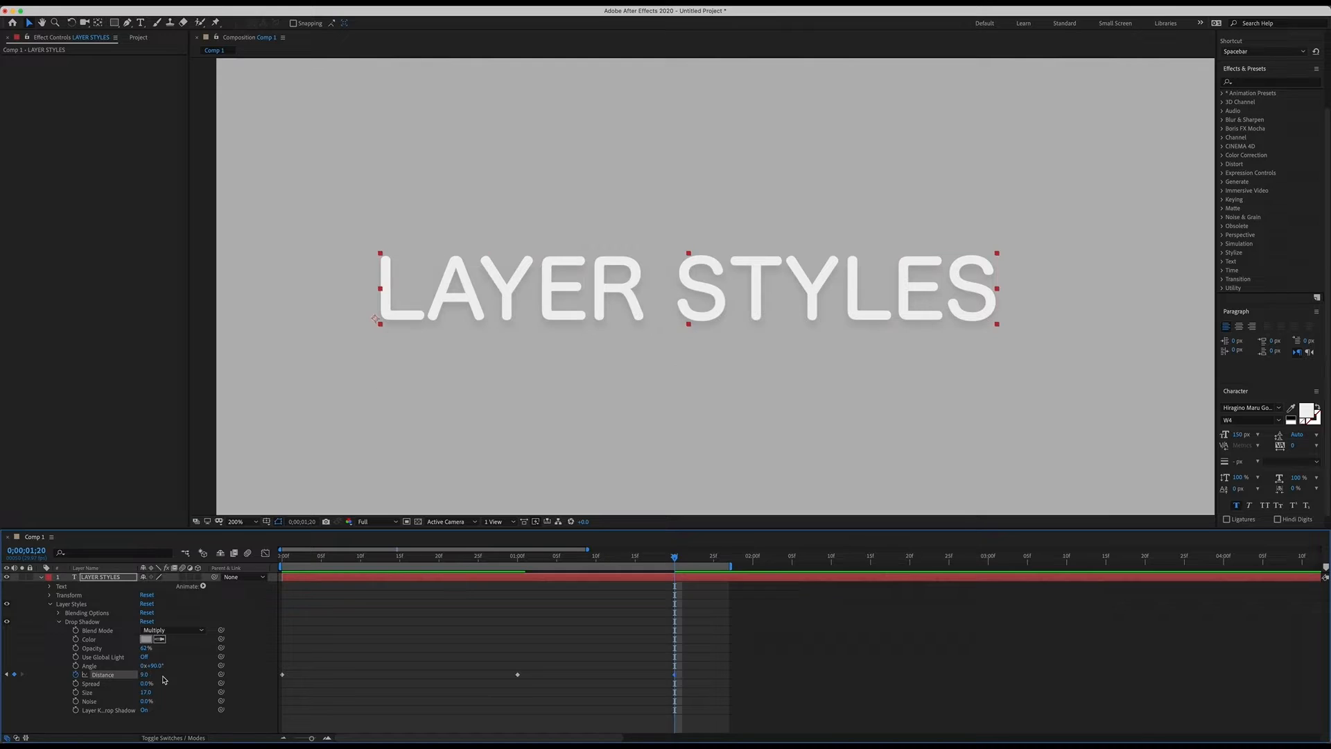
pyautogui.press('Home')
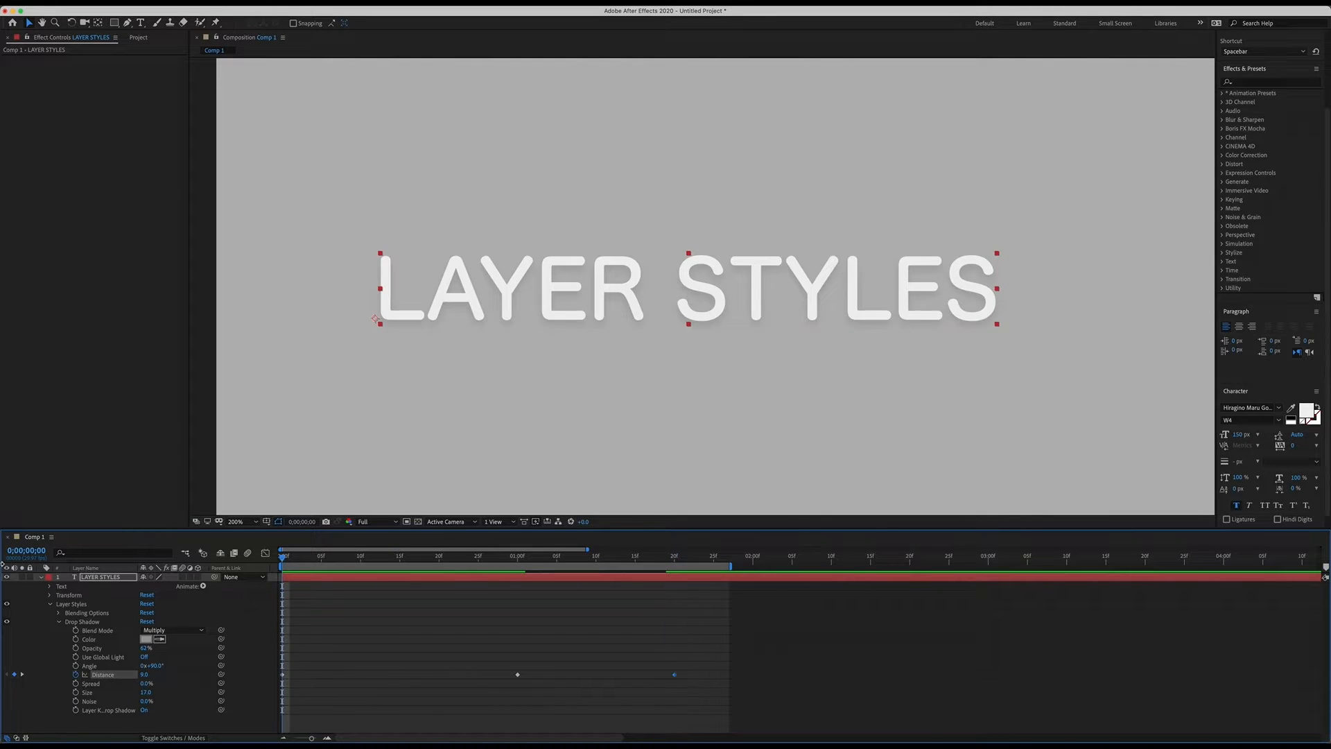
pyautogui.press('space')
pyautogui.press('space')
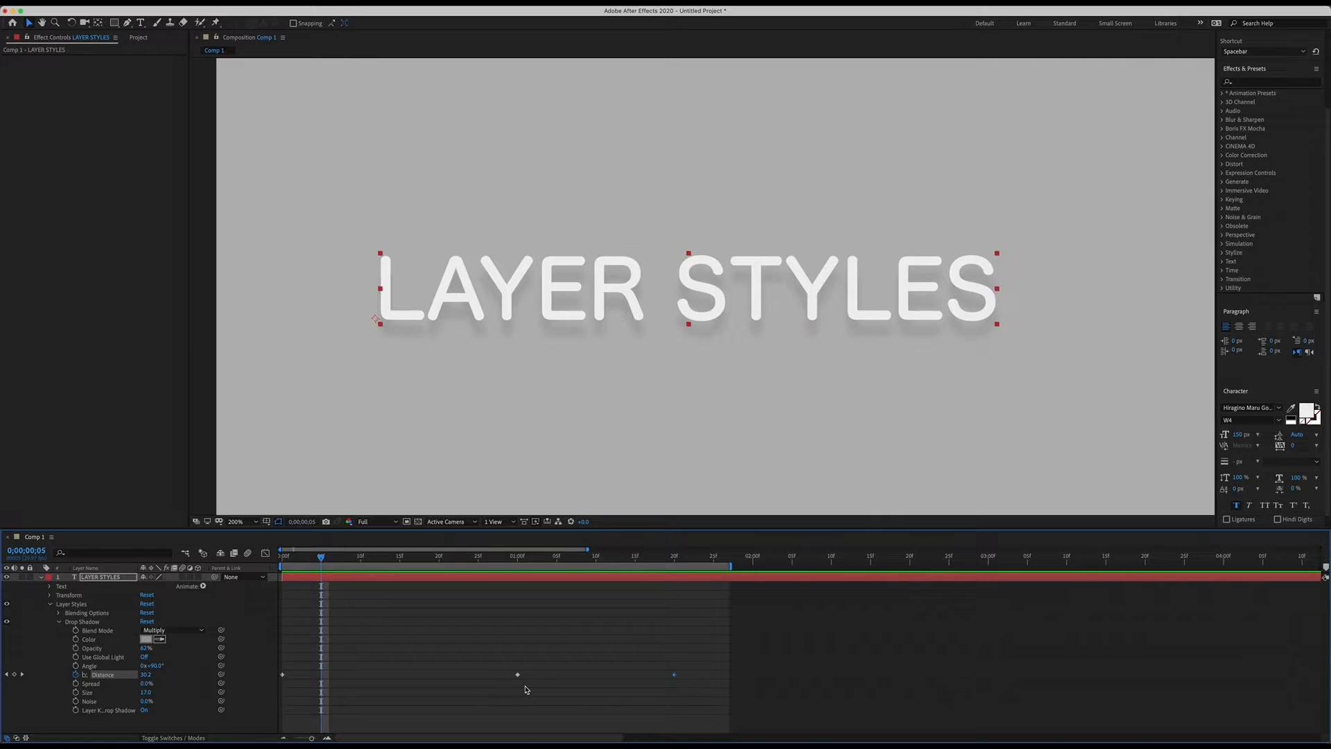
pyautogui.moveTo(636, 556); pyautogui.dragTo(2, 476)
pyautogui.press('space')
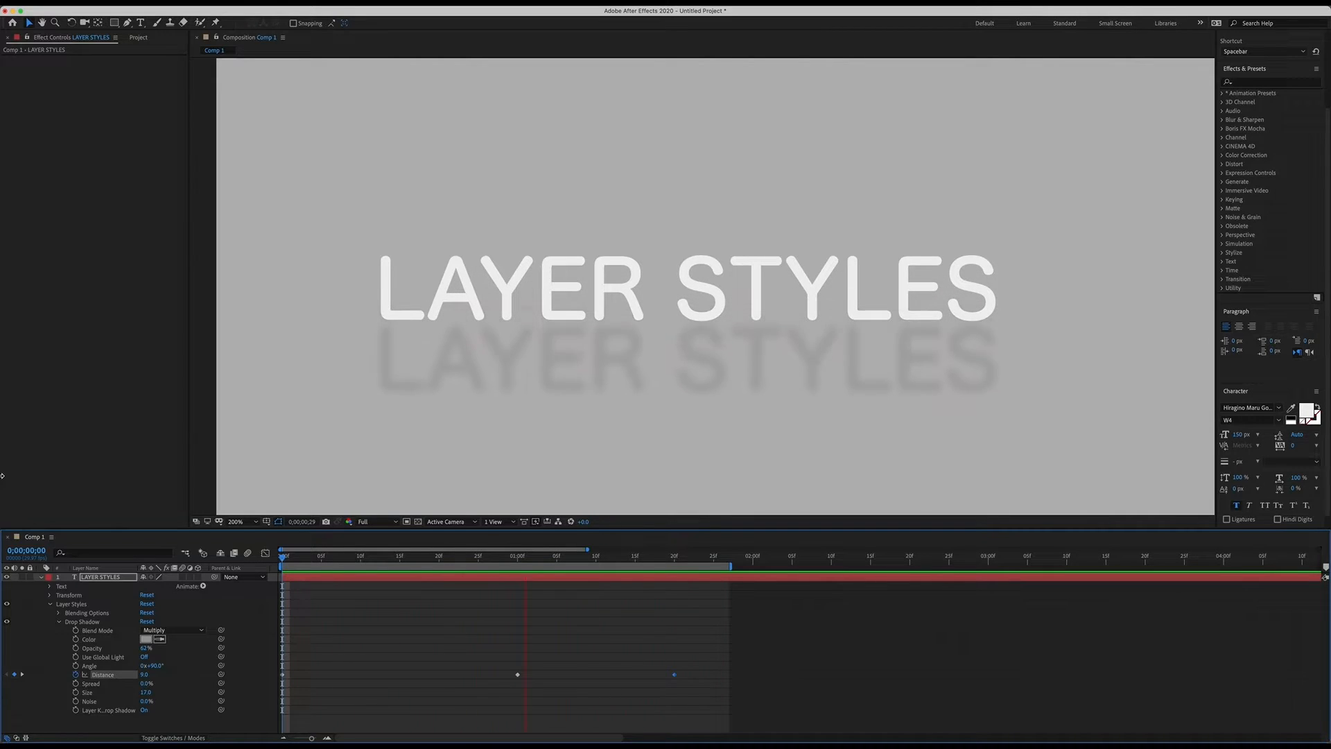
pyautogui.moveTo(321, 558); pyautogui.dragTo(260, 626)
# Step: Delete the Drop Shadow style from the text layer's Layer Styles
pyautogui.click(51, 604)
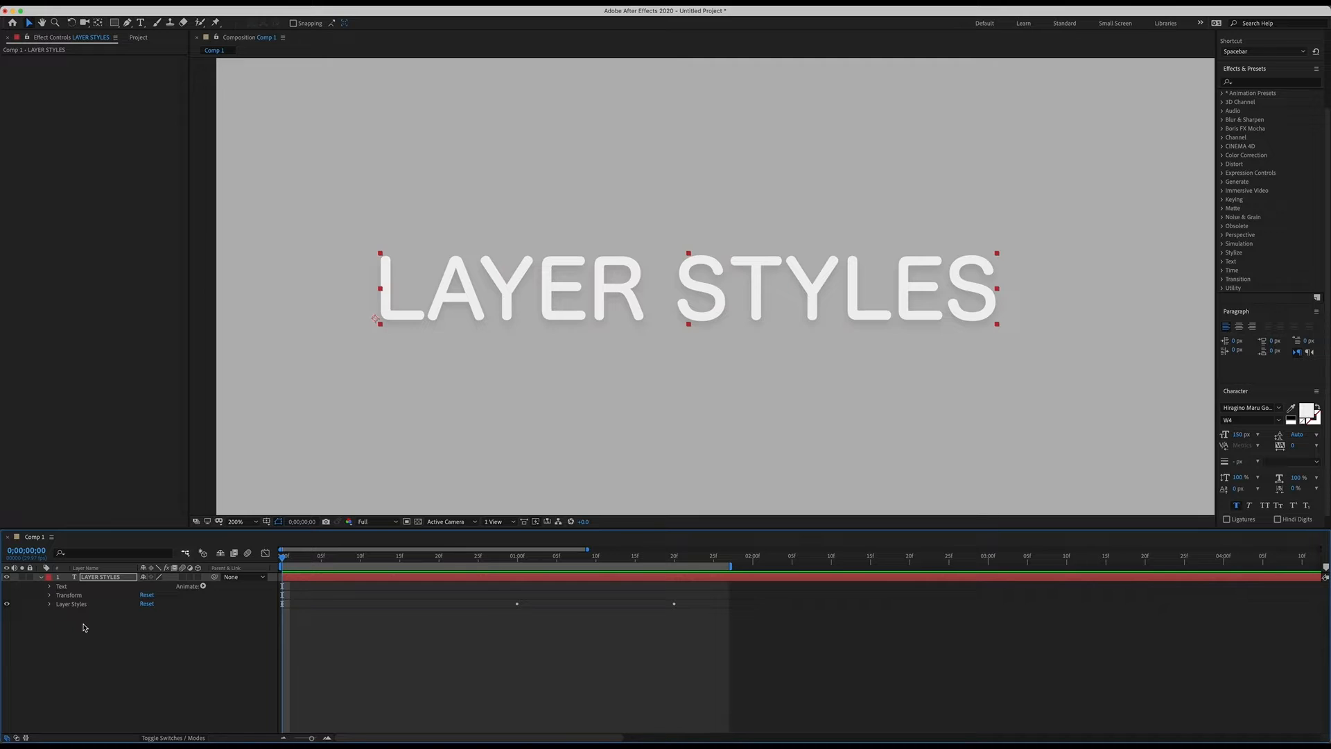
pyautogui.click(50, 604)
pyautogui.click(58, 622)
pyautogui.click(82, 622)
pyautogui.press('Delete')
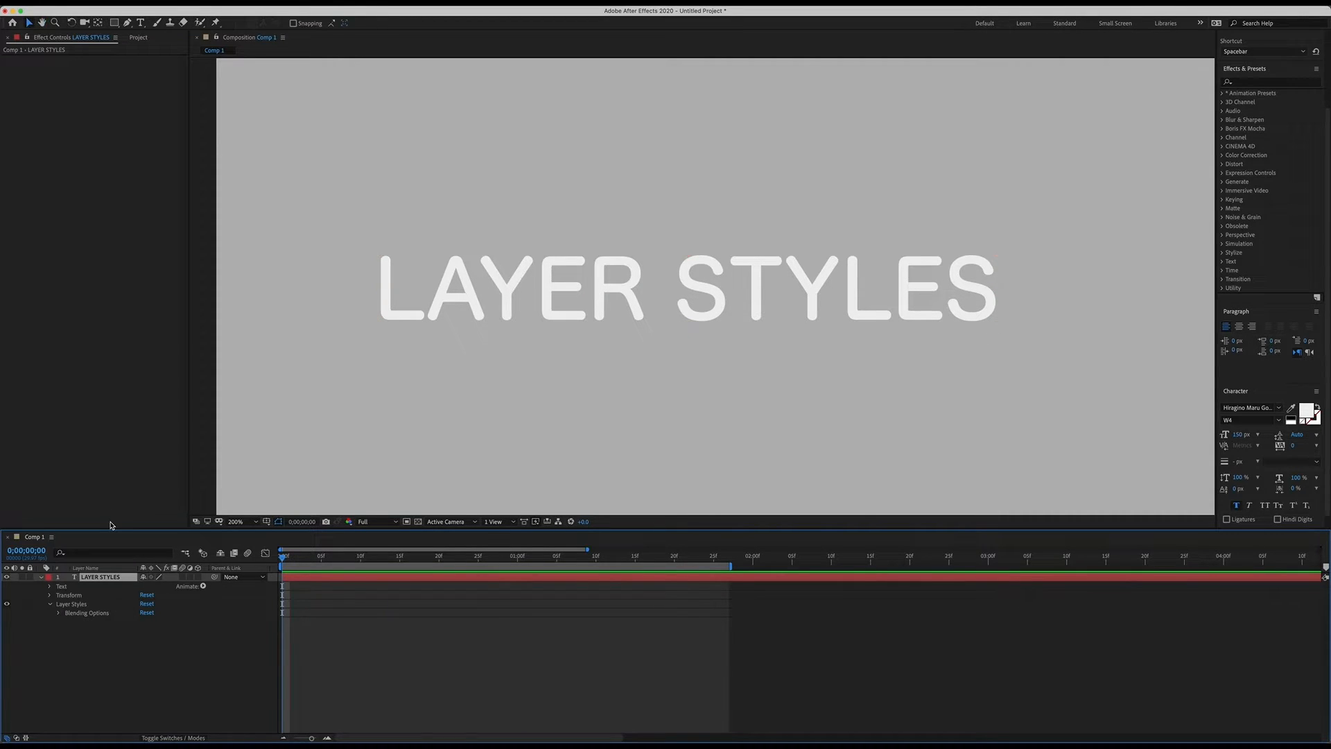
# Step: Apply a Stroke layer style to the LAYER STYLES text layer
pyautogui.click(430, 558)
pyautogui.press('Home')
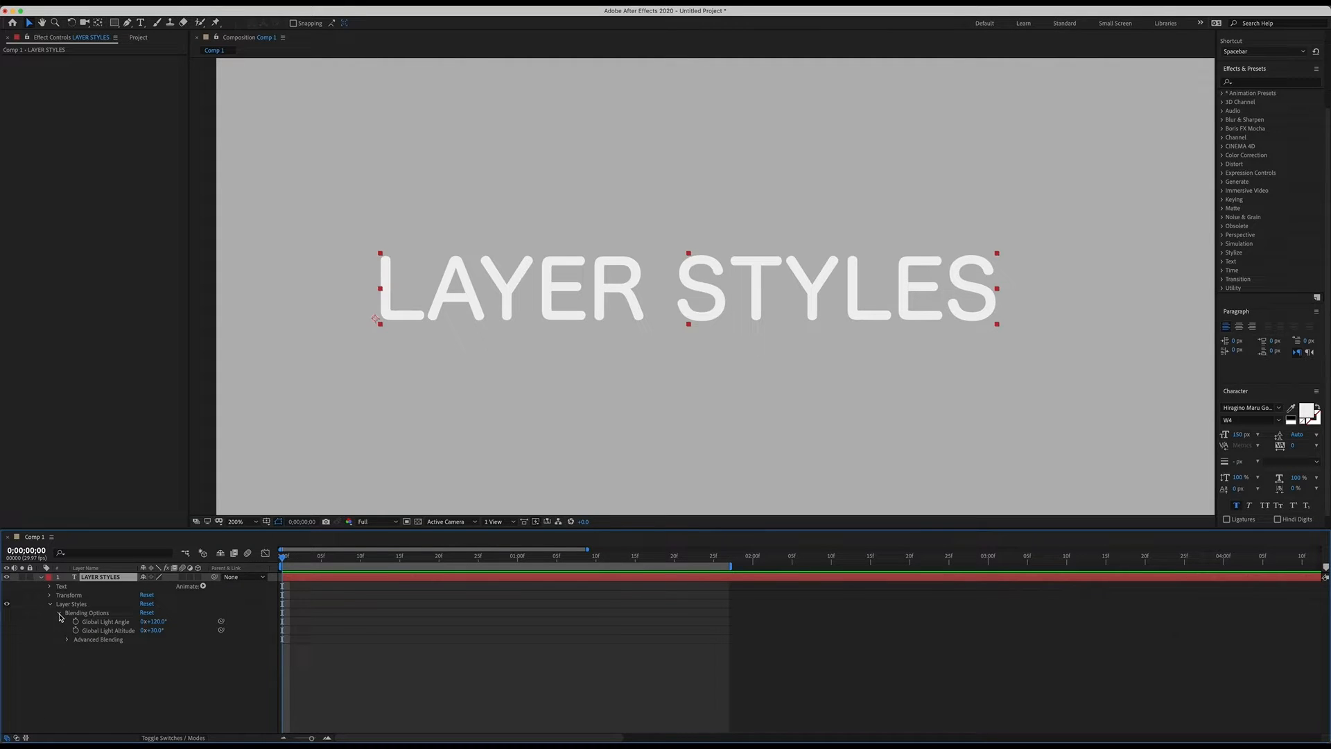
pyautogui.click(173, 8)
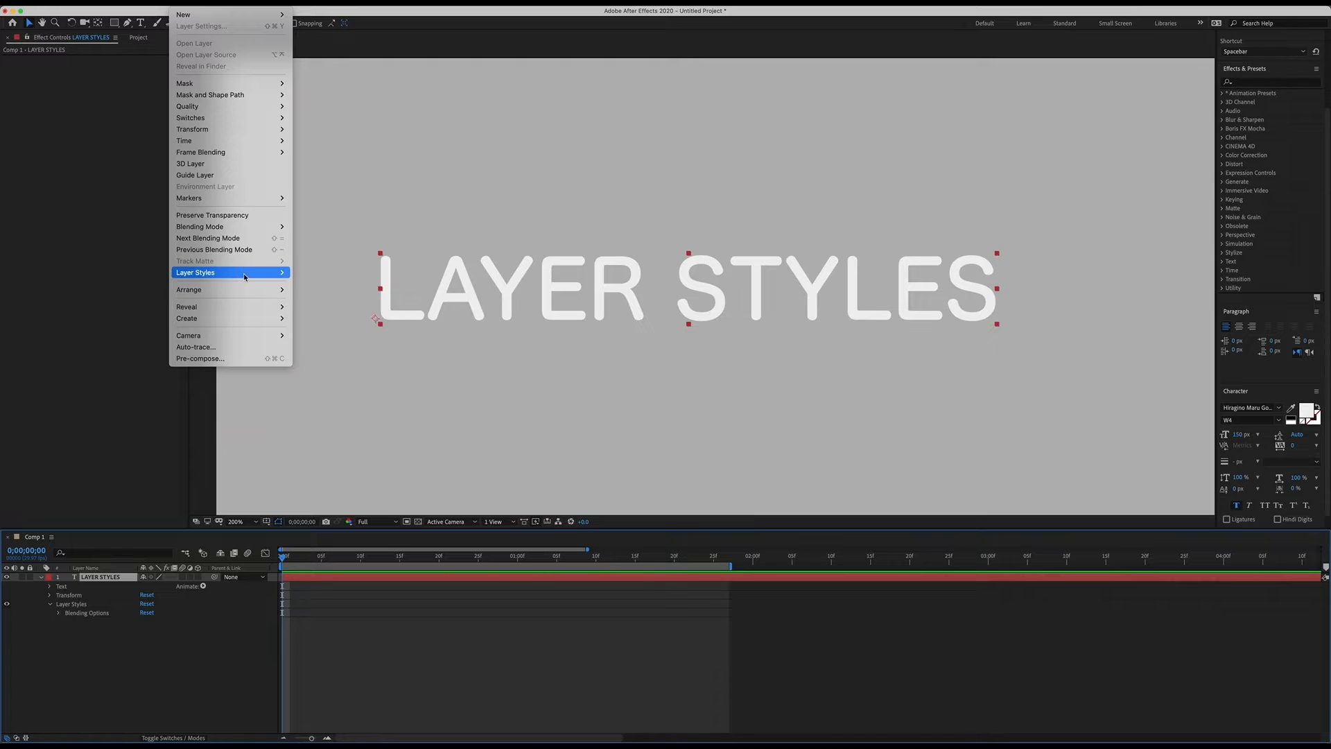
pyautogui.moveTo(235, 272)
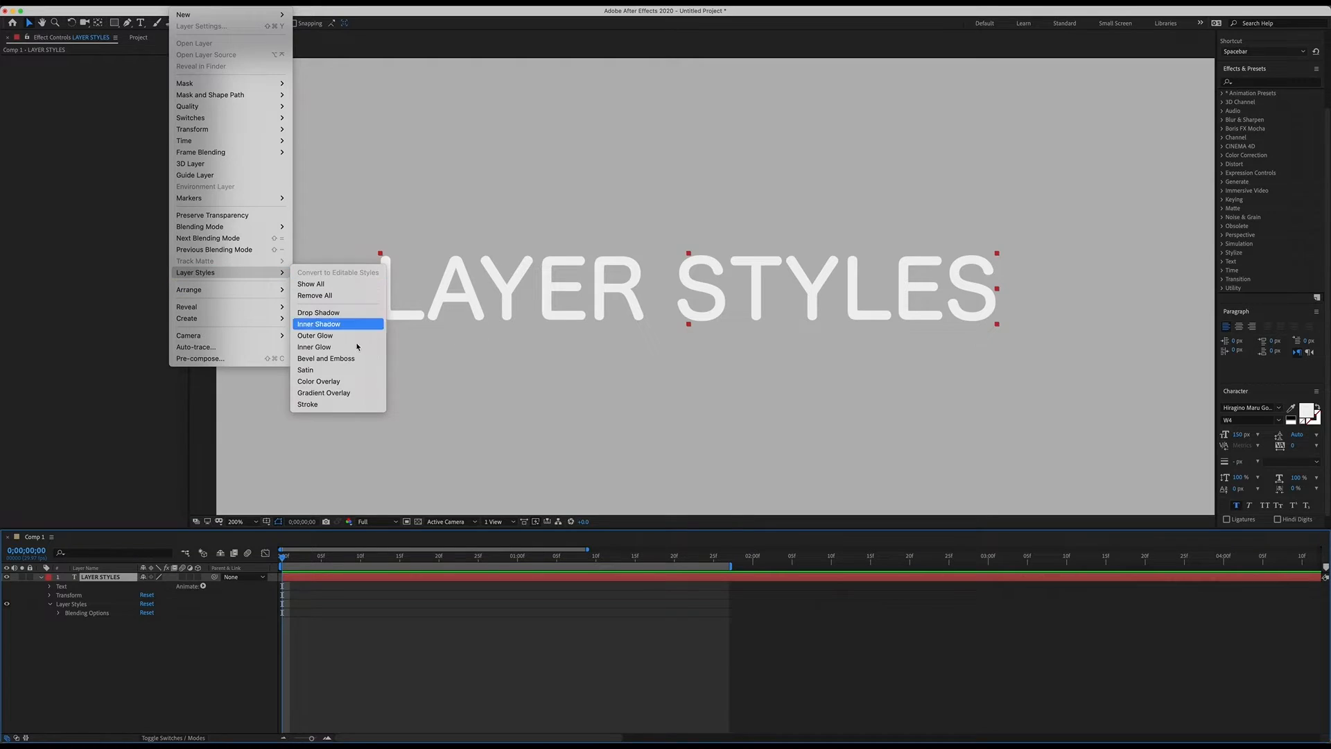
pyautogui.click(325, 405)
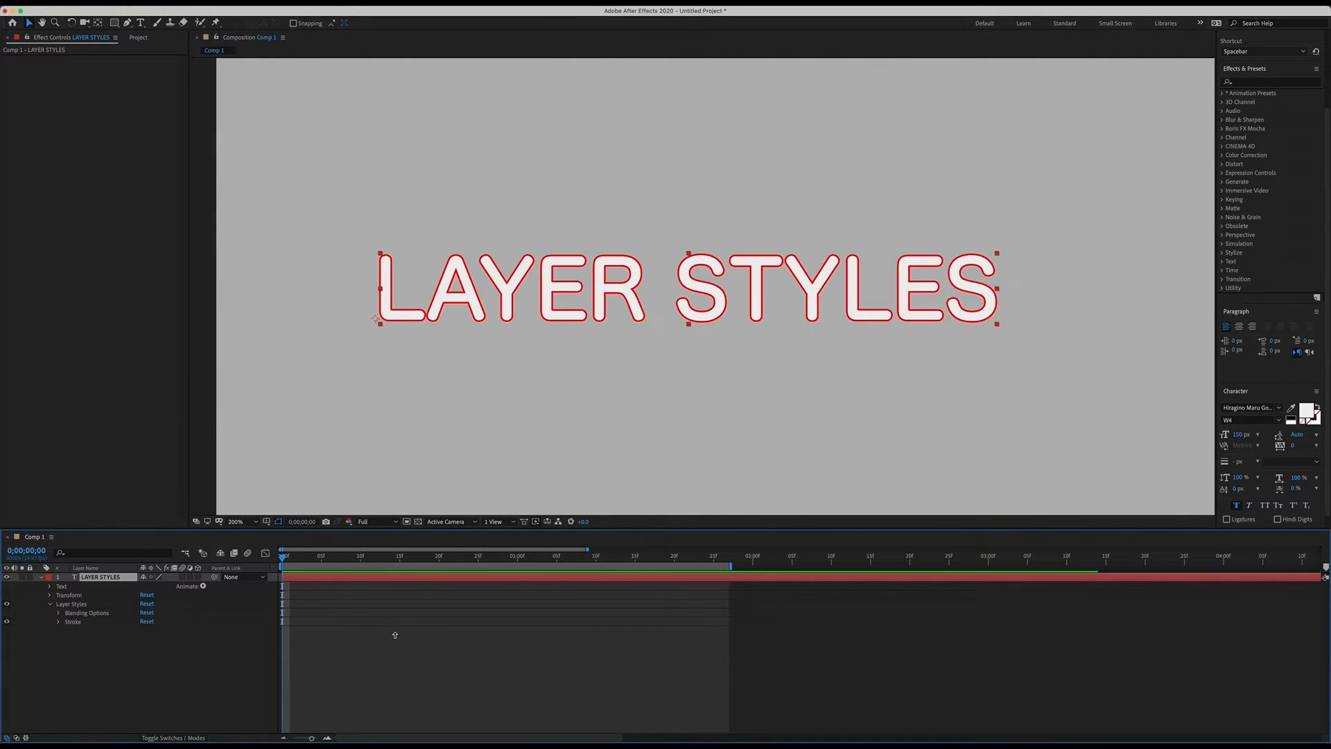
# Step: Expand the Stroke style under the text layer's Layer Styles to show its properties
pyautogui.click(72, 623)
pyautogui.click(72, 605)
pyautogui.click(77, 622)
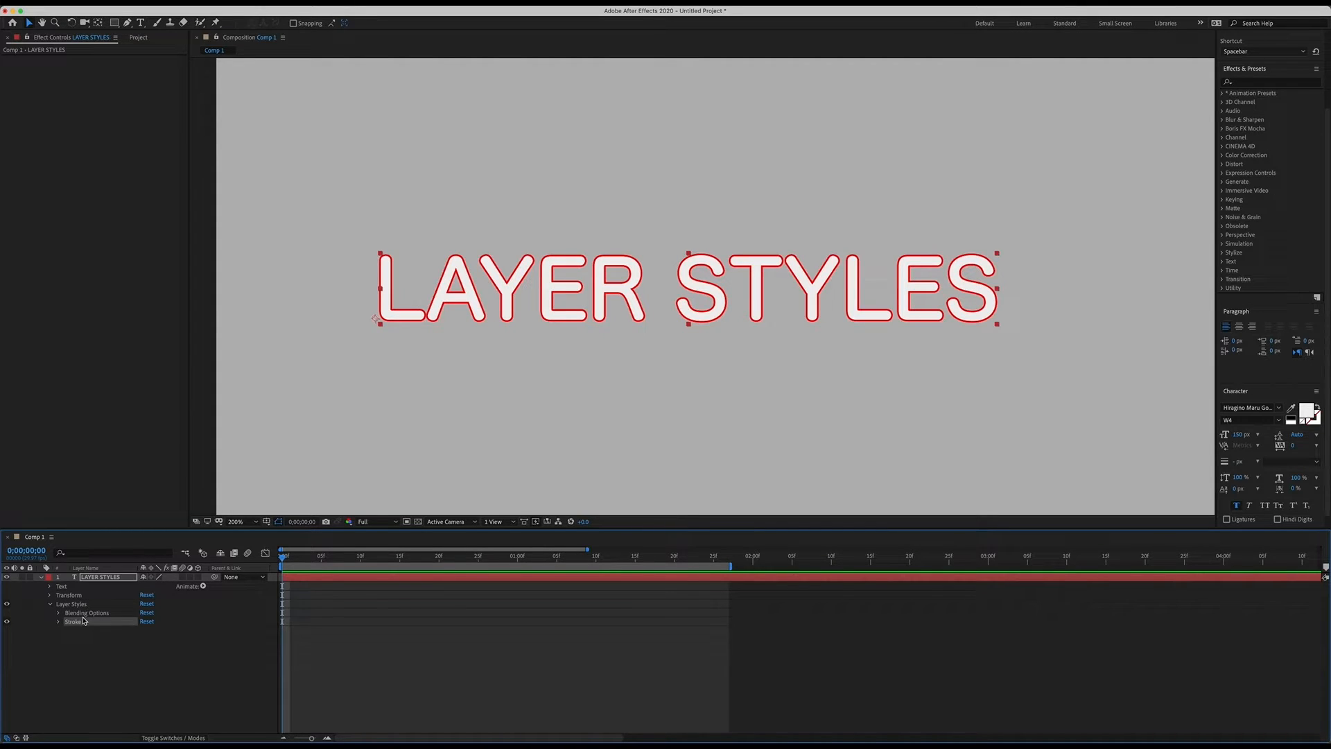
pyautogui.click(73, 604)
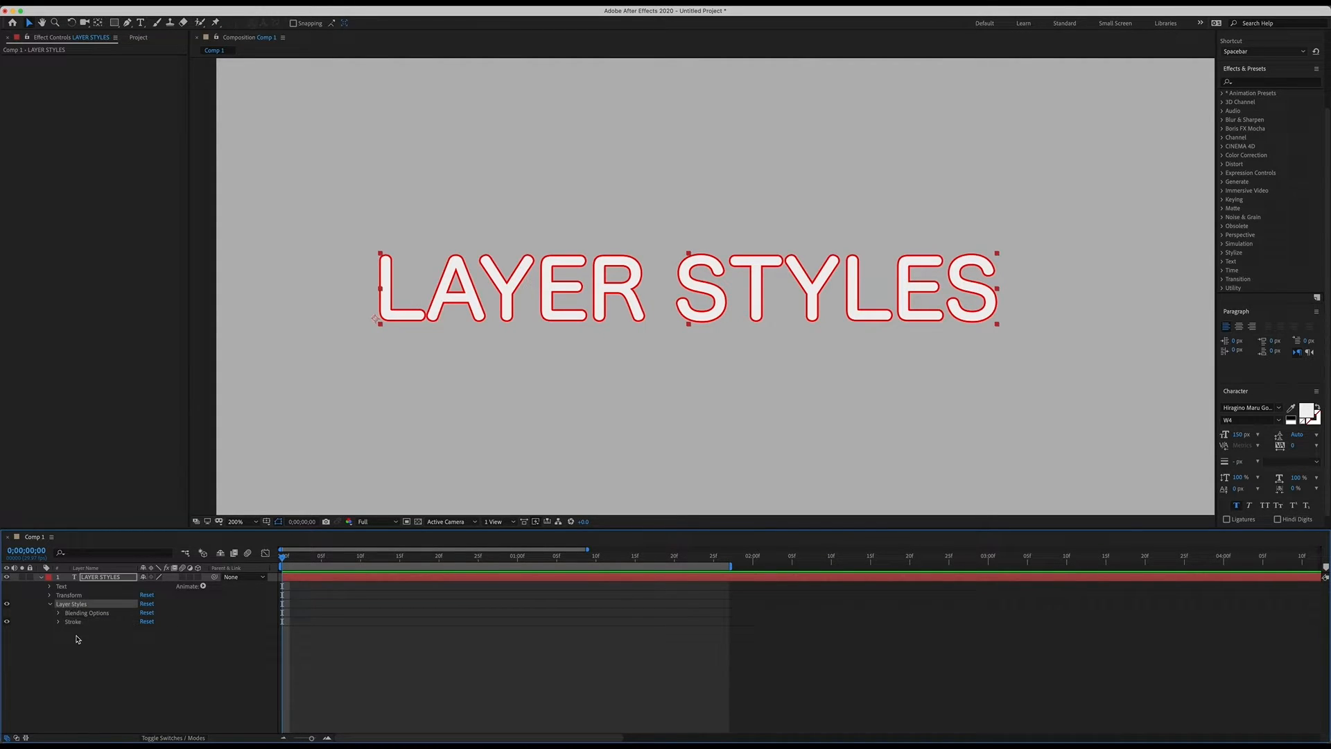
pyautogui.click(81, 622)
pyautogui.click(58, 621)
pyautogui.click(92, 632)
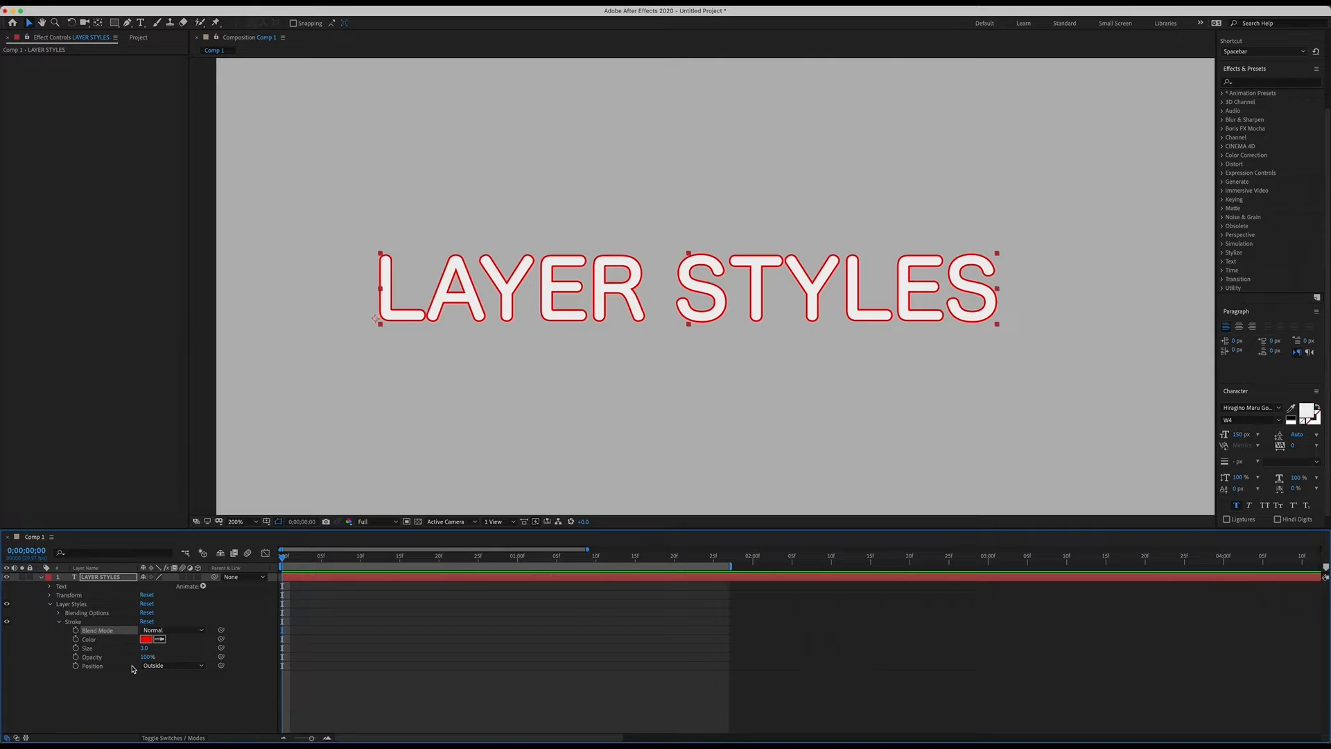
# Step: Change the stroke's colour from red to a muted grey-blue
pyautogui.click(145, 639)
pyautogui.moveTo(874, 542)
pyautogui.mouseDown()
pyautogui.moveTo(850, 576)
pyautogui.moveTo(843, 541)
pyautogui.moveTo(888, 523)
pyautogui.moveTo(877, 618)
pyautogui.moveTo(862, 594)
pyautogui.moveTo(844, 603)
pyautogui.mouseUp()
pyautogui.moveTo(985, 601); pyautogui.dragTo(984, 568)
pyautogui.moveTo(868, 518)
pyautogui.mouseDown()
pyautogui.moveTo(893, 538)
pyautogui.moveTo(872, 543)
pyautogui.moveTo(881, 558)
pyautogui.mouseUp()
pyautogui.click(1069, 511)
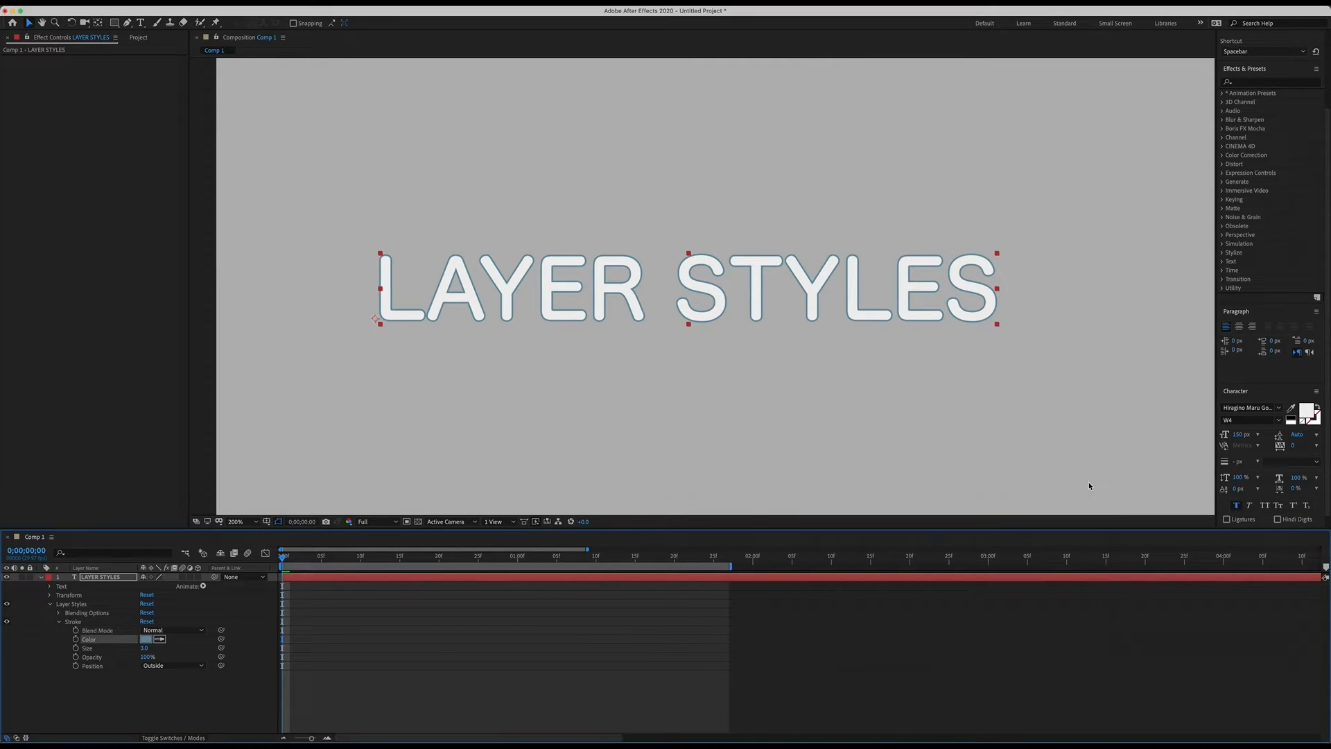
# Step: Set the stroke's Size to 12 and Opacity to 13%, and play back the softened outline
pyautogui.moveTo(147, 652)
pyautogui.mouseDown()
pyautogui.moveTo(232, 647)
pyautogui.moveTo(97, 662)
pyautogui.moveTo(430, 652)
pyautogui.moveTo(38, 651)
pyautogui.moveTo(184, 660)
pyautogui.moveTo(114, 661)
pyautogui.moveTo(132, 663)
pyautogui.mouseUp()
pyautogui.click(164, 688)
pyautogui.click(525, 557)
pyautogui.press('space')
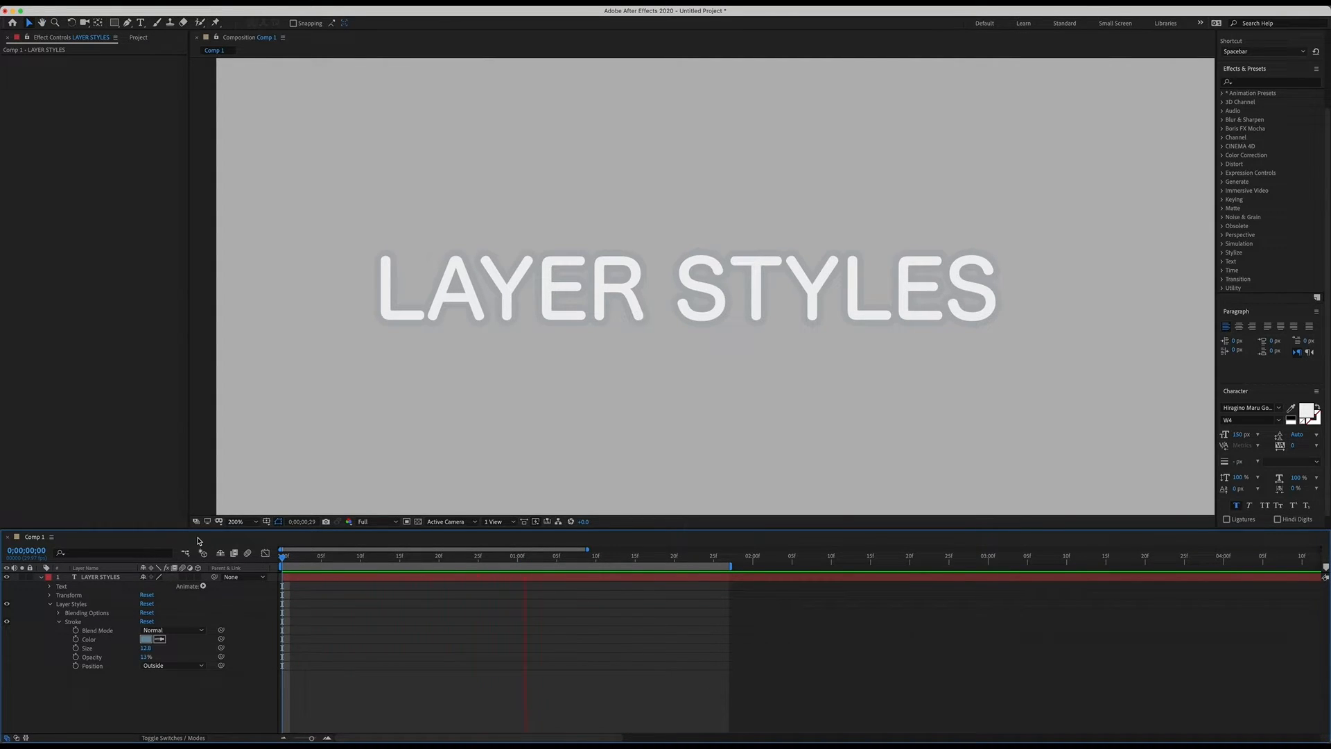
pyautogui.press('space')
pyautogui.press('Home')
pyautogui.press('space')
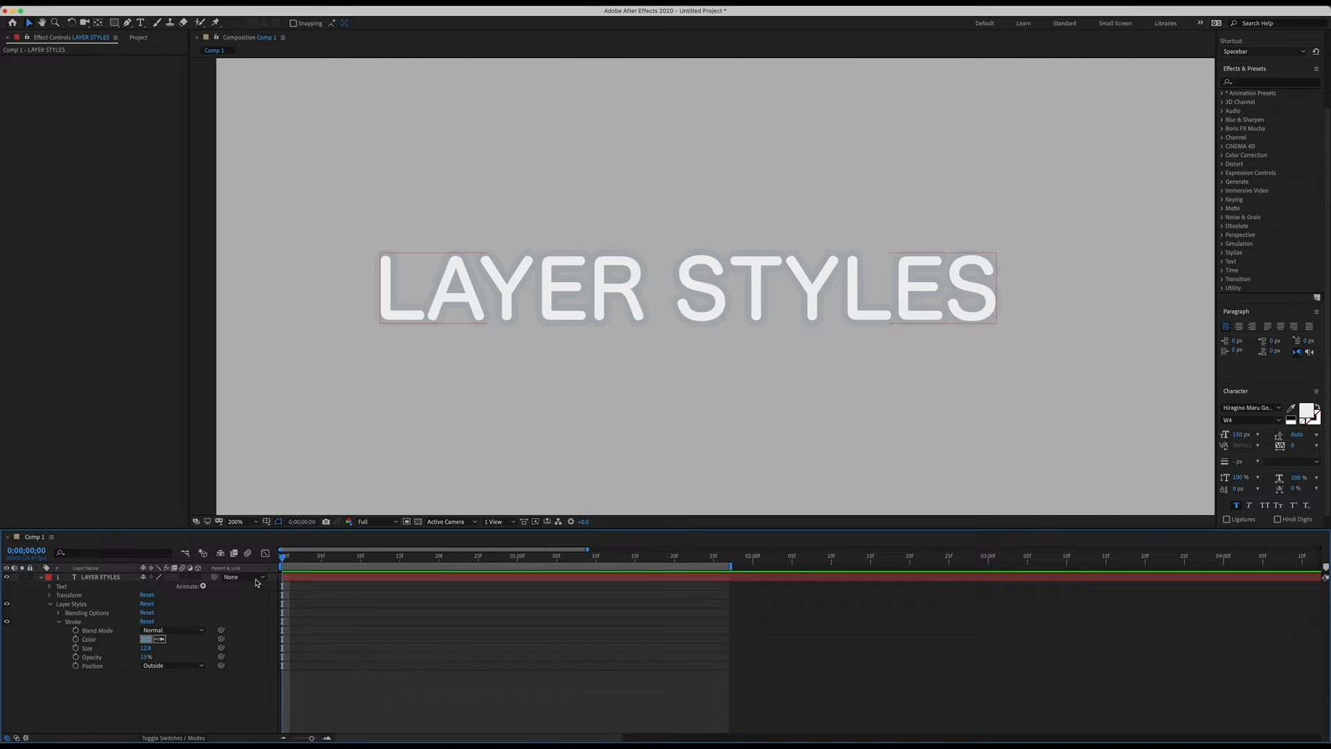
# Step: Add a keyframe for the stroke's Size at 0;00;00;00
pyautogui.click(76, 648)
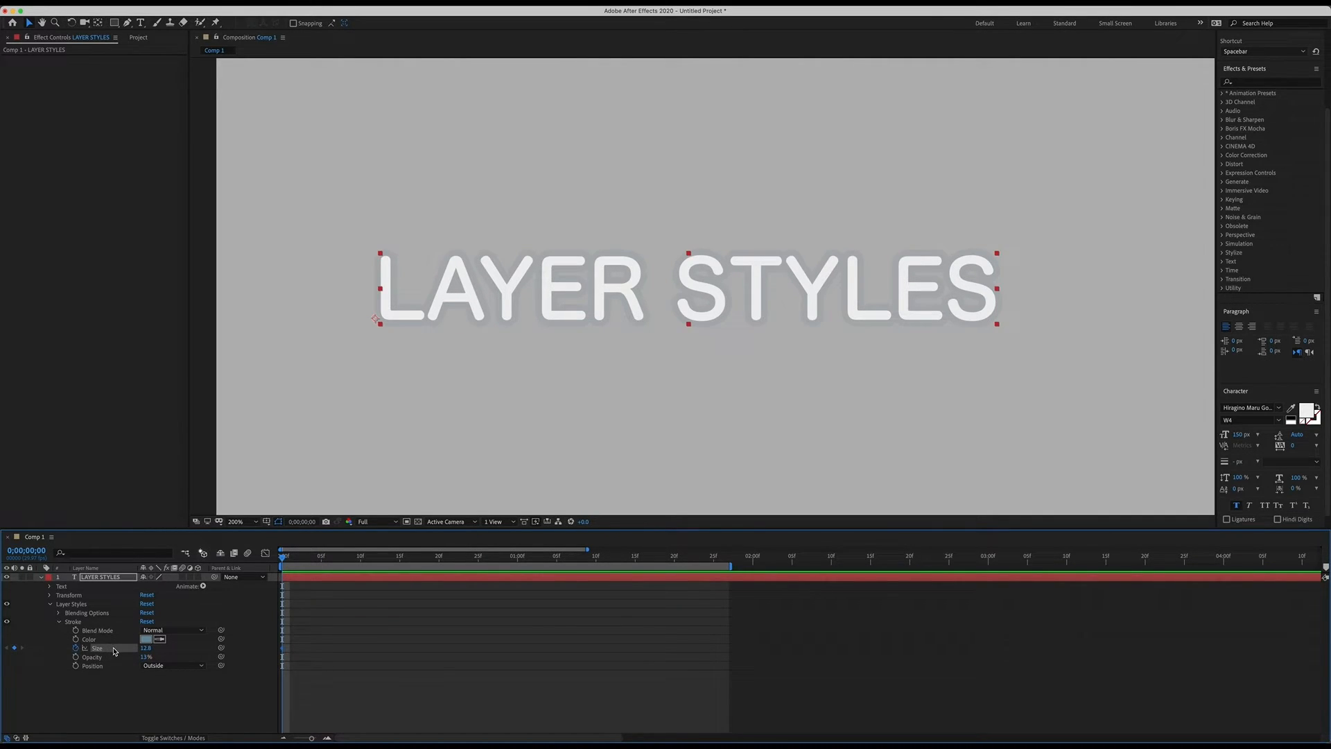
pyautogui.click(342, 586)
pyautogui.moveTo(298, 659); pyautogui.dragTo(273, 637)
pyautogui.click(309, 594)
# Step: Add a stroke Size keyframe of 1 at 0;00;01;00 and preview the outline shrinking
pyautogui.moveTo(283, 557); pyautogui.dragTo(518, 560)
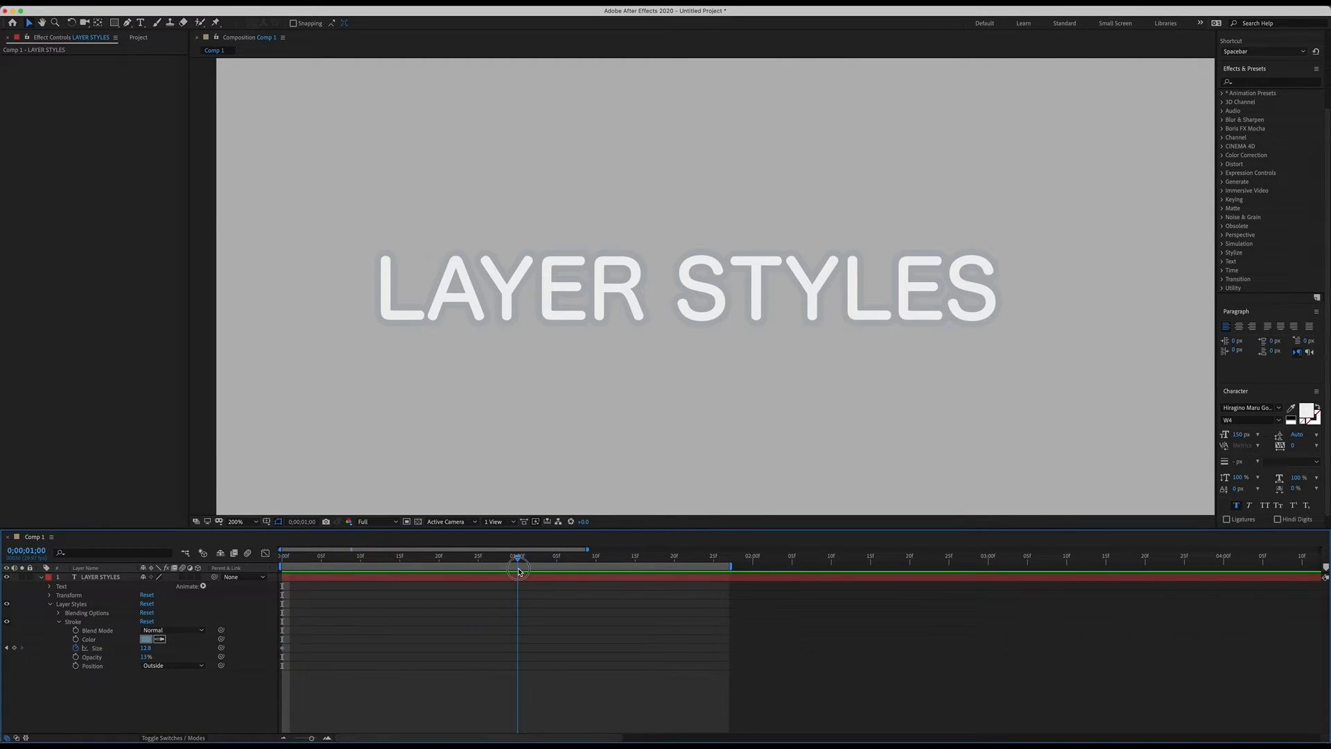
pyautogui.click(149, 651)
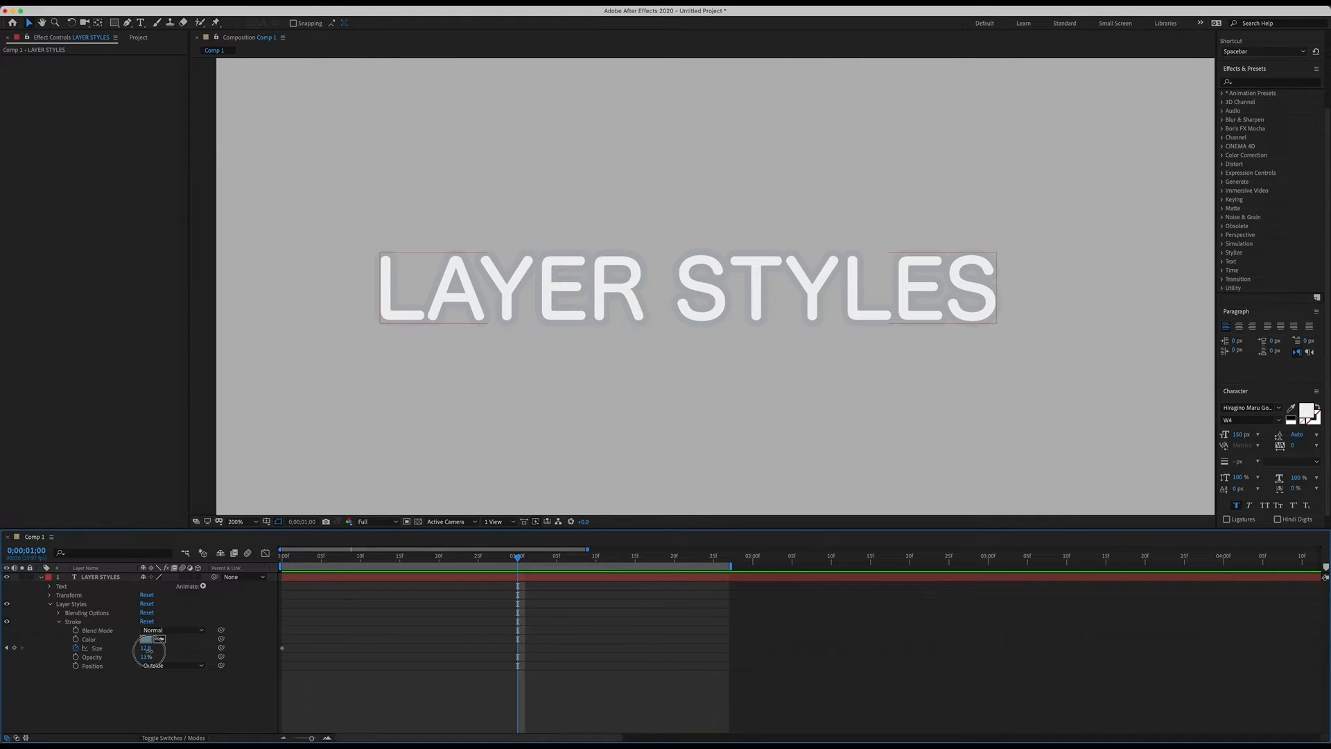
pyautogui.moveTo(150, 651); pyautogui.dragTo(31, 653)
pyautogui.click(634, 725)
pyautogui.moveTo(523, 560); pyautogui.dragTo(151, 571)
pyautogui.press('space')
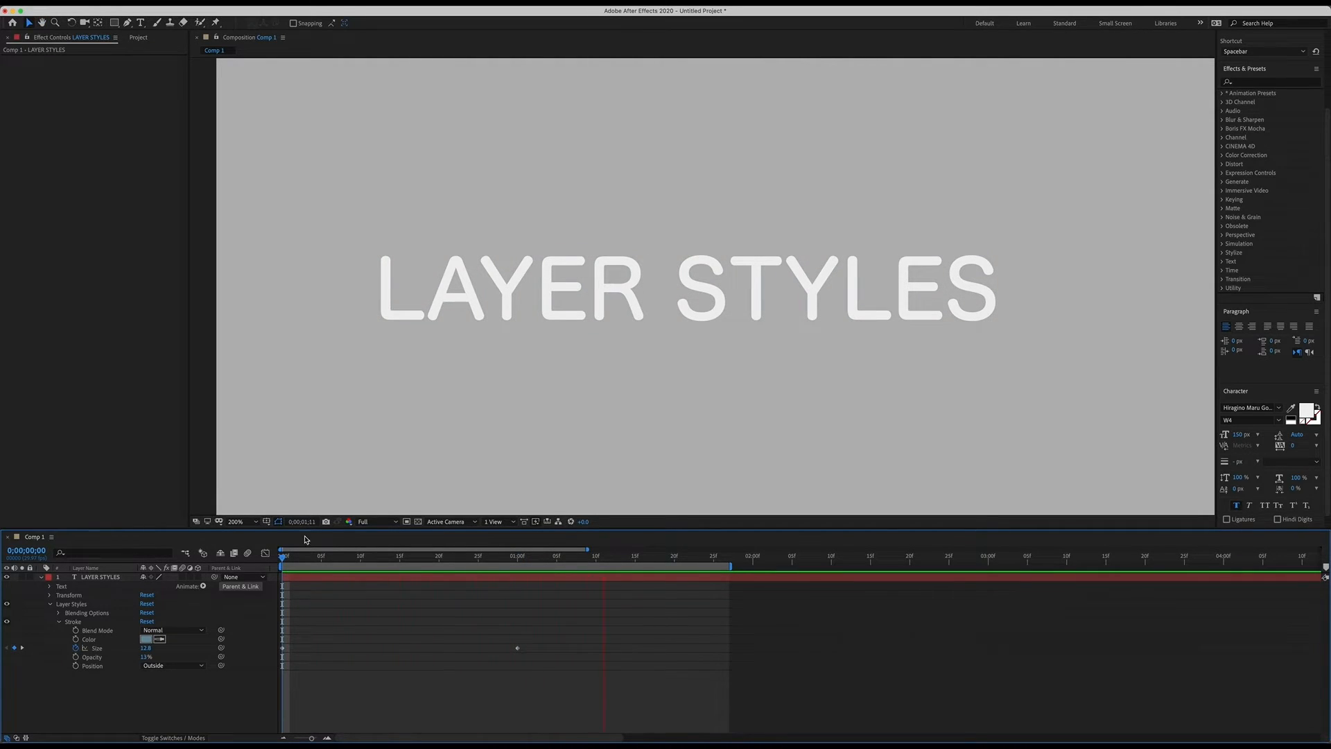
pyautogui.press('space')
# Step: Copy the first stroke Size keyframe to 0;00;01;15 and return to the start of the timeline
pyautogui.moveTo(304, 635); pyautogui.dragTo(267, 658)
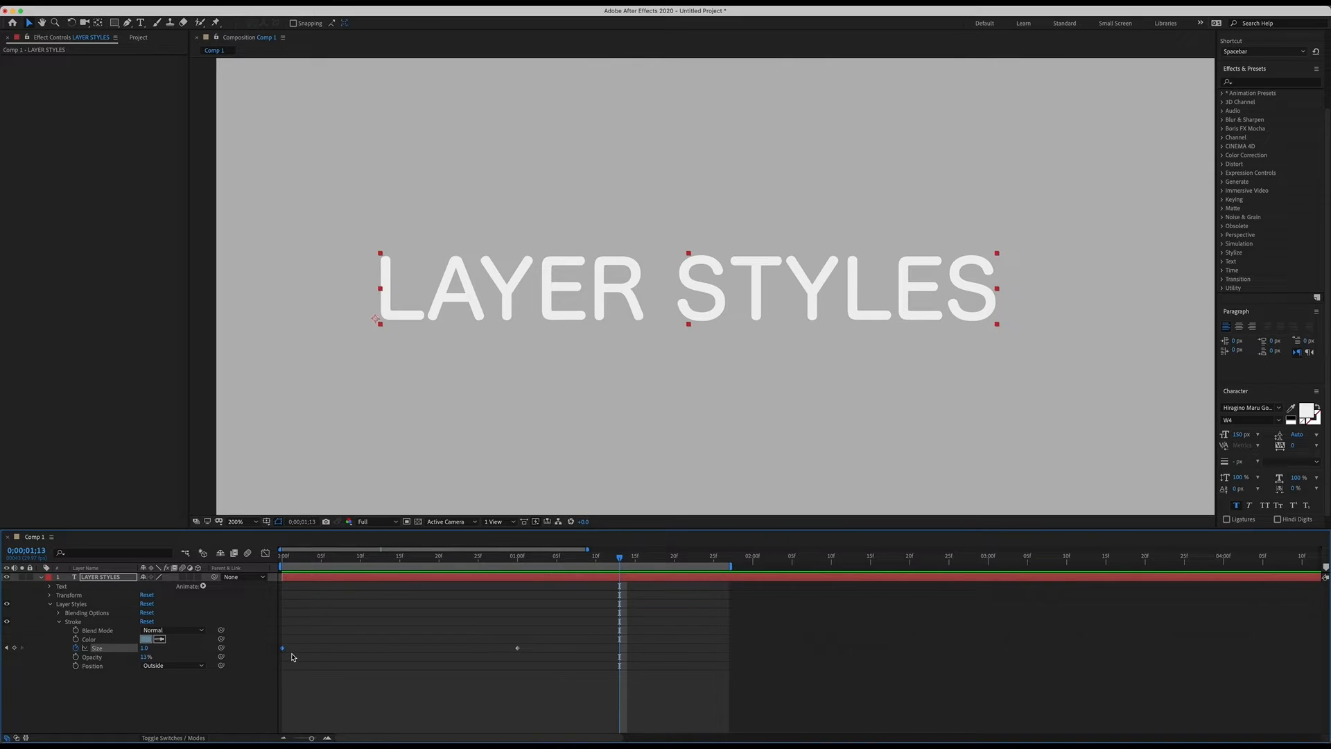
pyautogui.moveTo(621, 560); pyautogui.dragTo(635, 557)
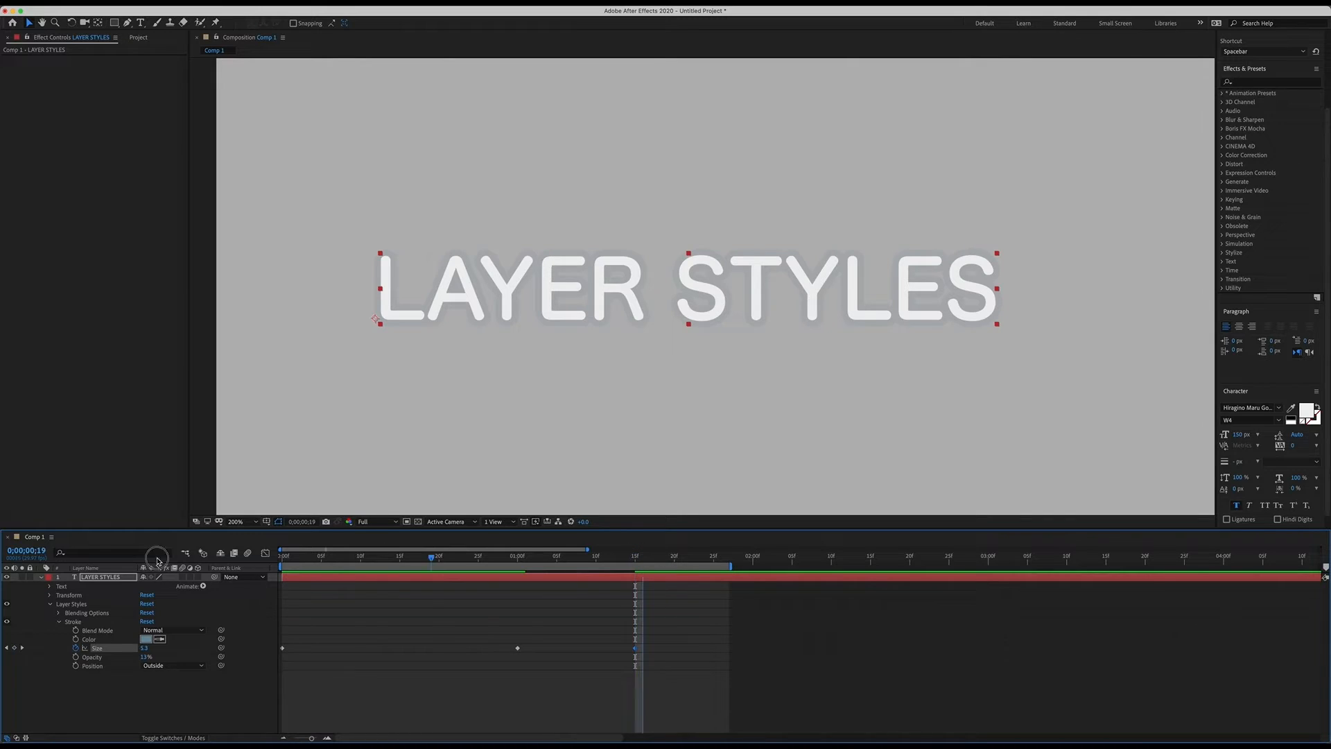
pyautogui.press('Home')
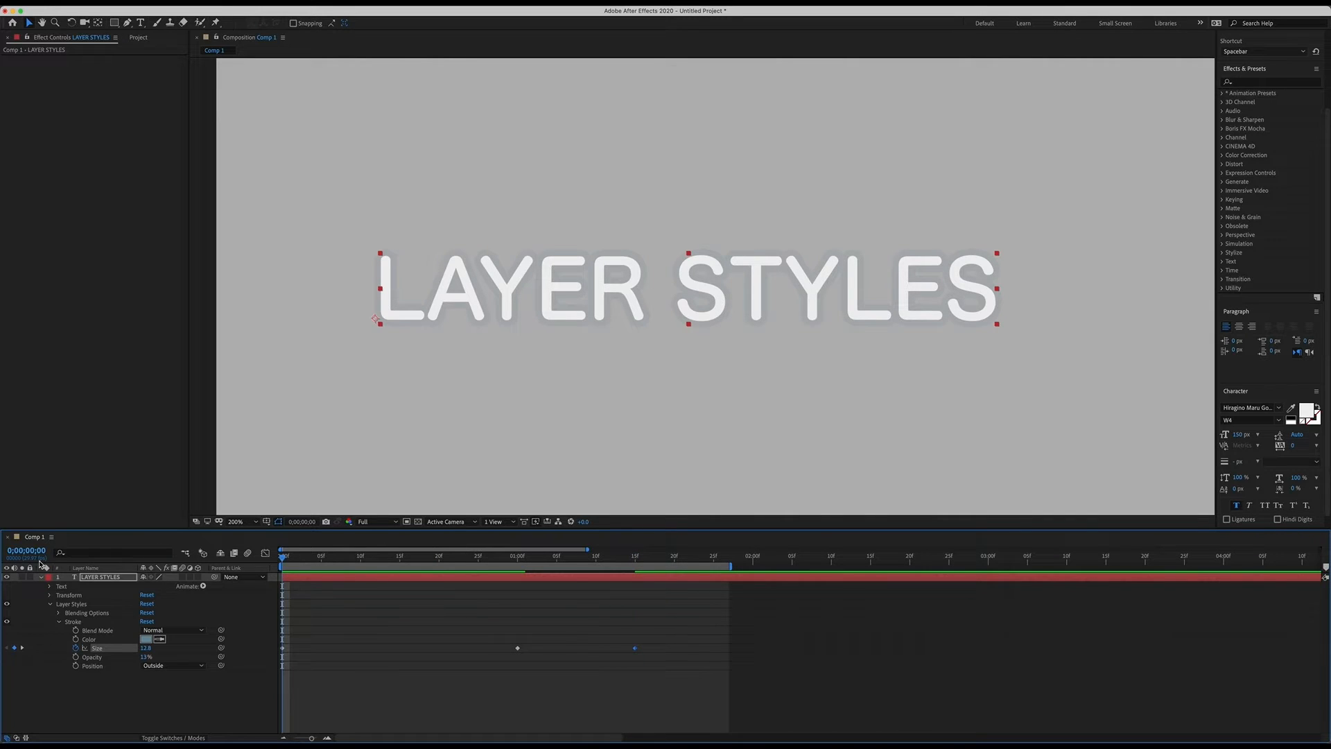
# Step: Preview the stroke size animation up close and at normal magnification, then return to the start
pyautogui.press('.')
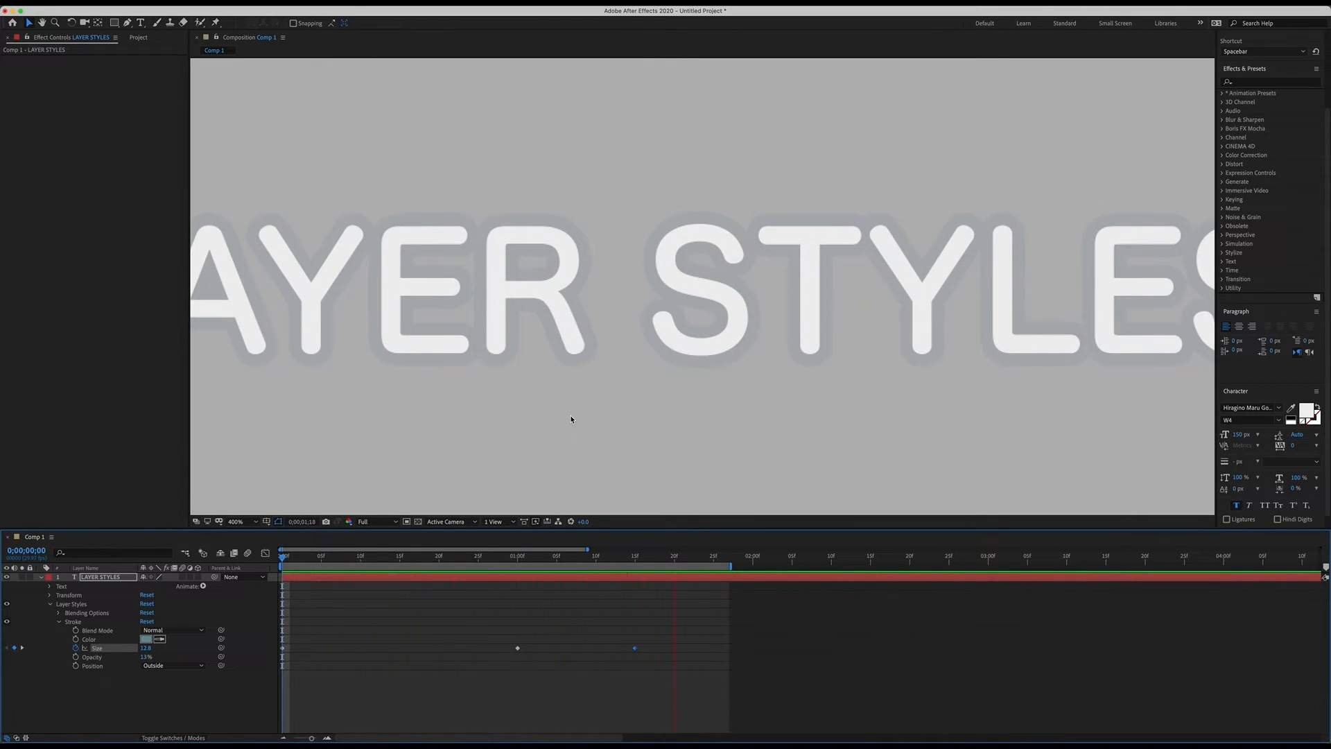
pyautogui.press('space')
pyautogui.press(',')
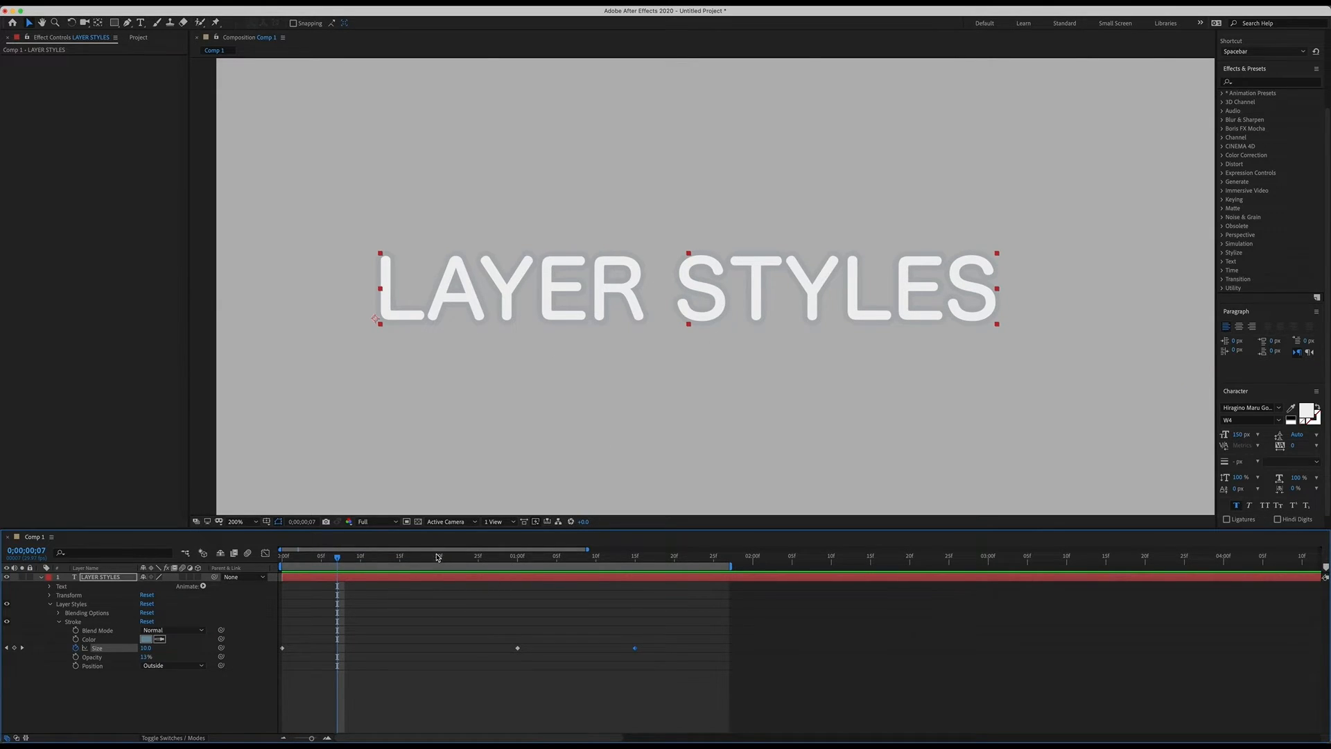
pyautogui.press('Home')
pyautogui.press('space')
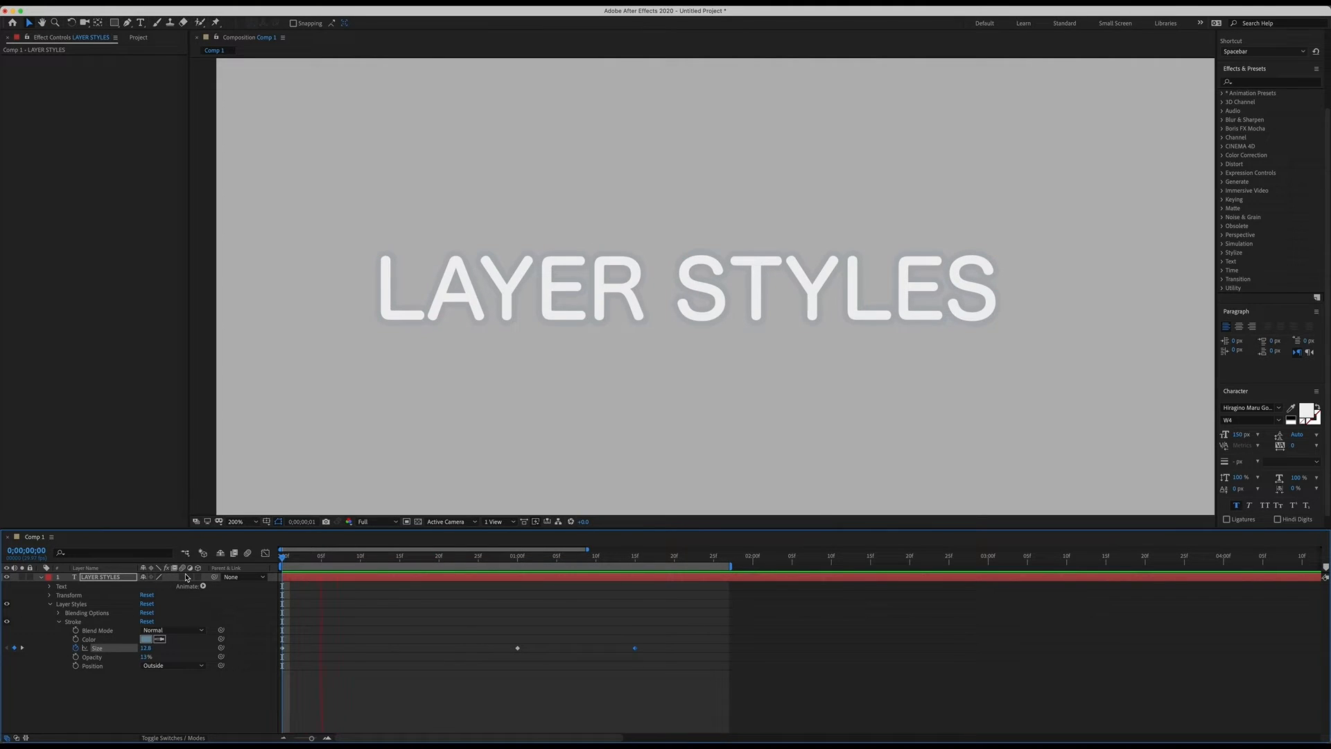
pyautogui.press('space')
pyautogui.moveTo(574, 560); pyautogui.dragTo(206, 552)
# Step: Add a Tracking animator to the text layer
pyautogui.click(203, 586)
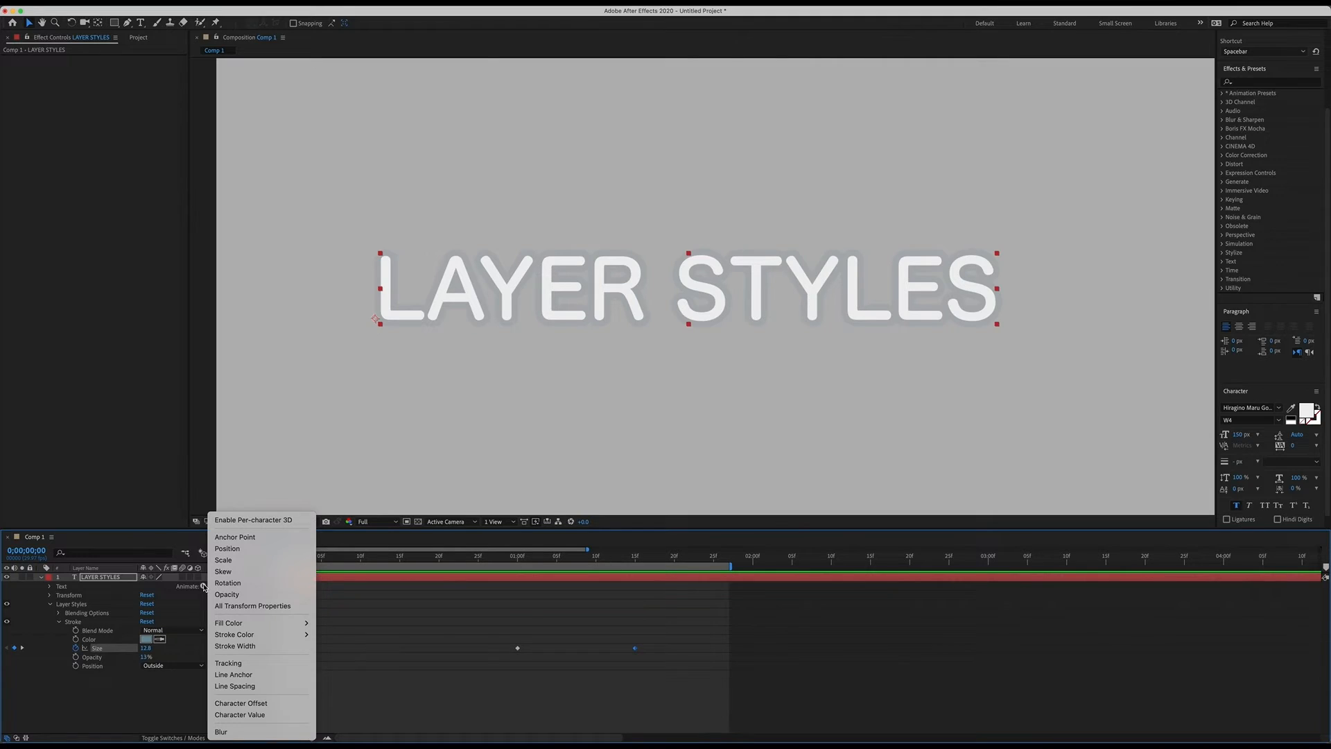
pyautogui.click(240, 667)
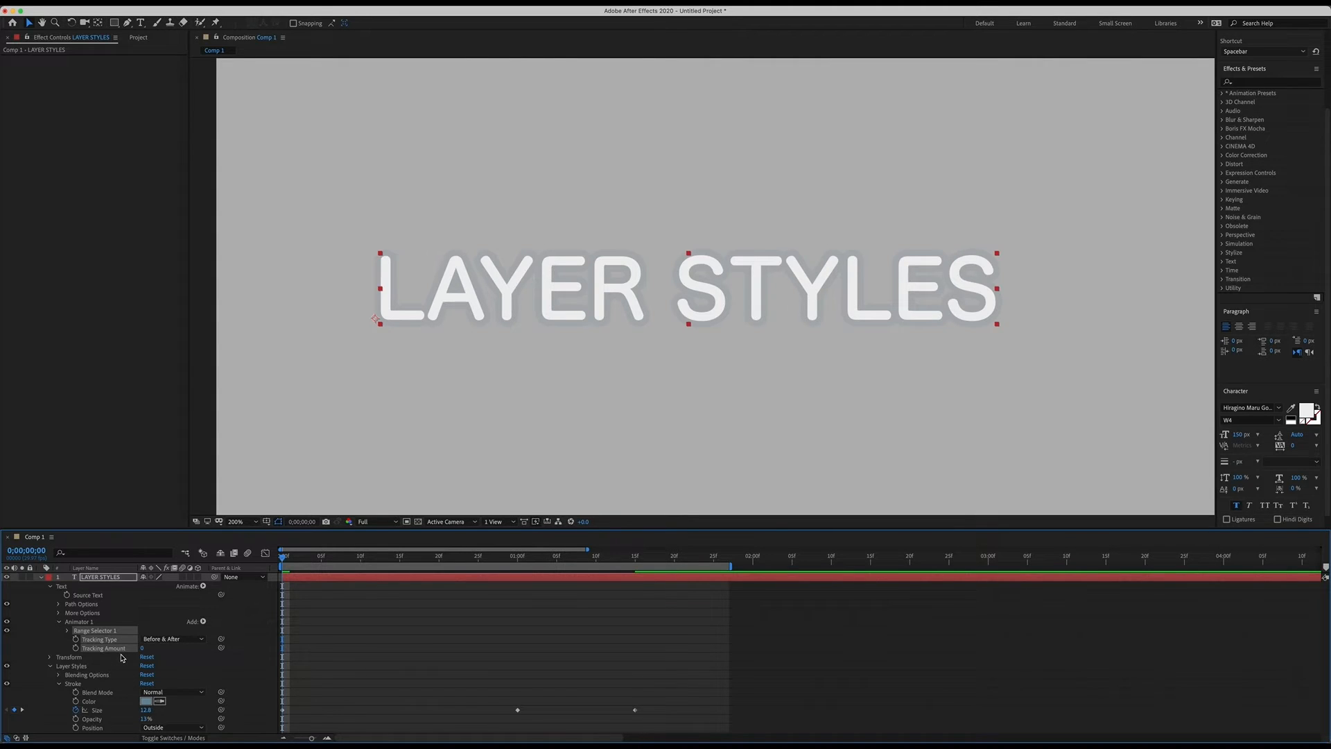
pyautogui.click(398, 613)
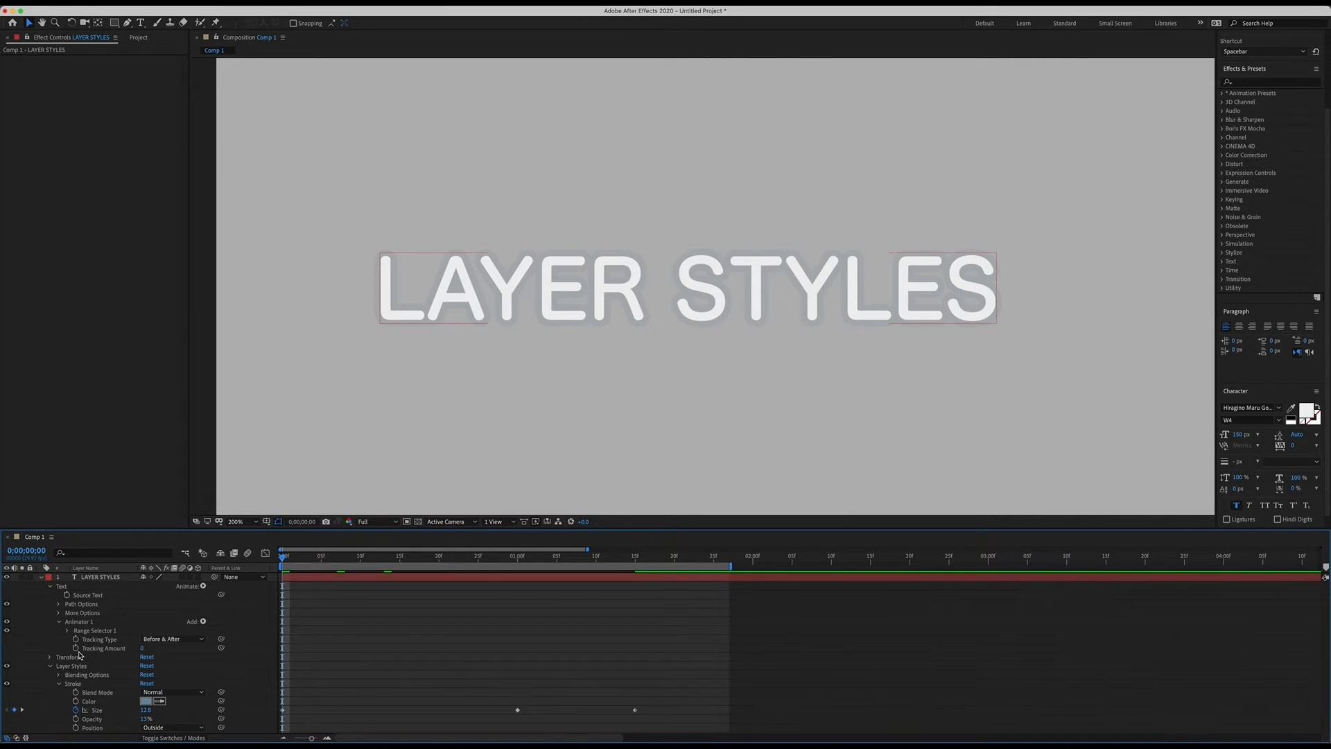
# Step: Add a Tracking Amount keyframe of 0 at 0;00;00;10
pyautogui.moveTo(283, 556)
pyautogui.mouseDown()
pyautogui.moveTo(433, 562)
pyautogui.moveTo(363, 576)
pyautogui.mouseUp()
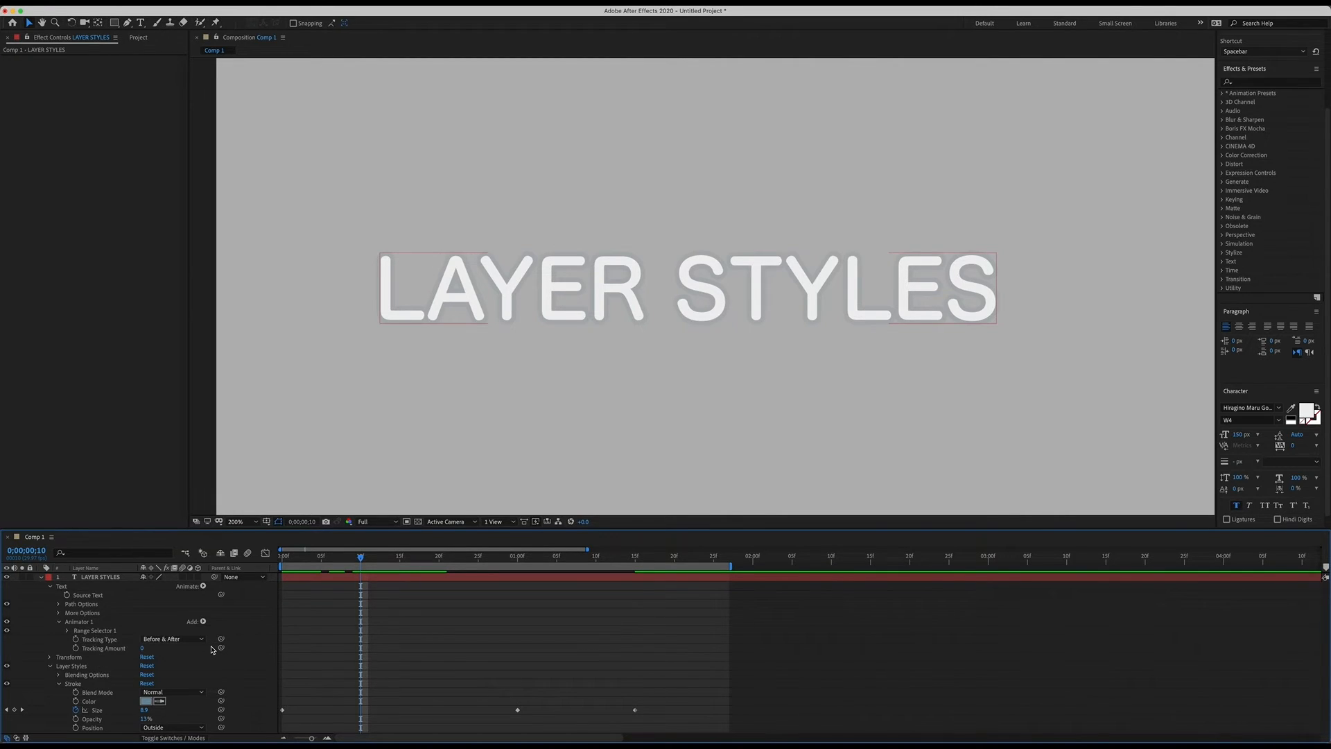
pyautogui.click(285, 558)
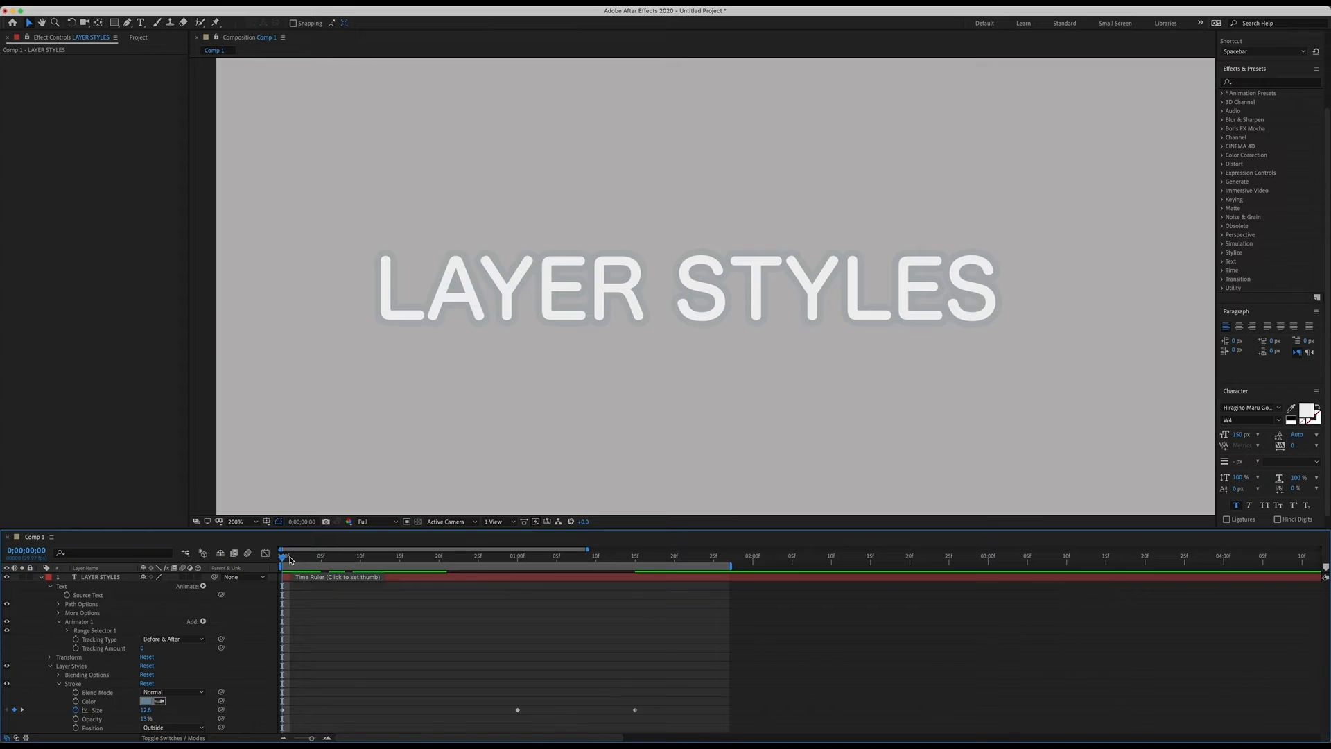
pyautogui.moveTo(303, 560)
pyautogui.mouseDown()
pyautogui.moveTo(419, 558)
pyautogui.moveTo(360, 558)
pyautogui.mouseUp()
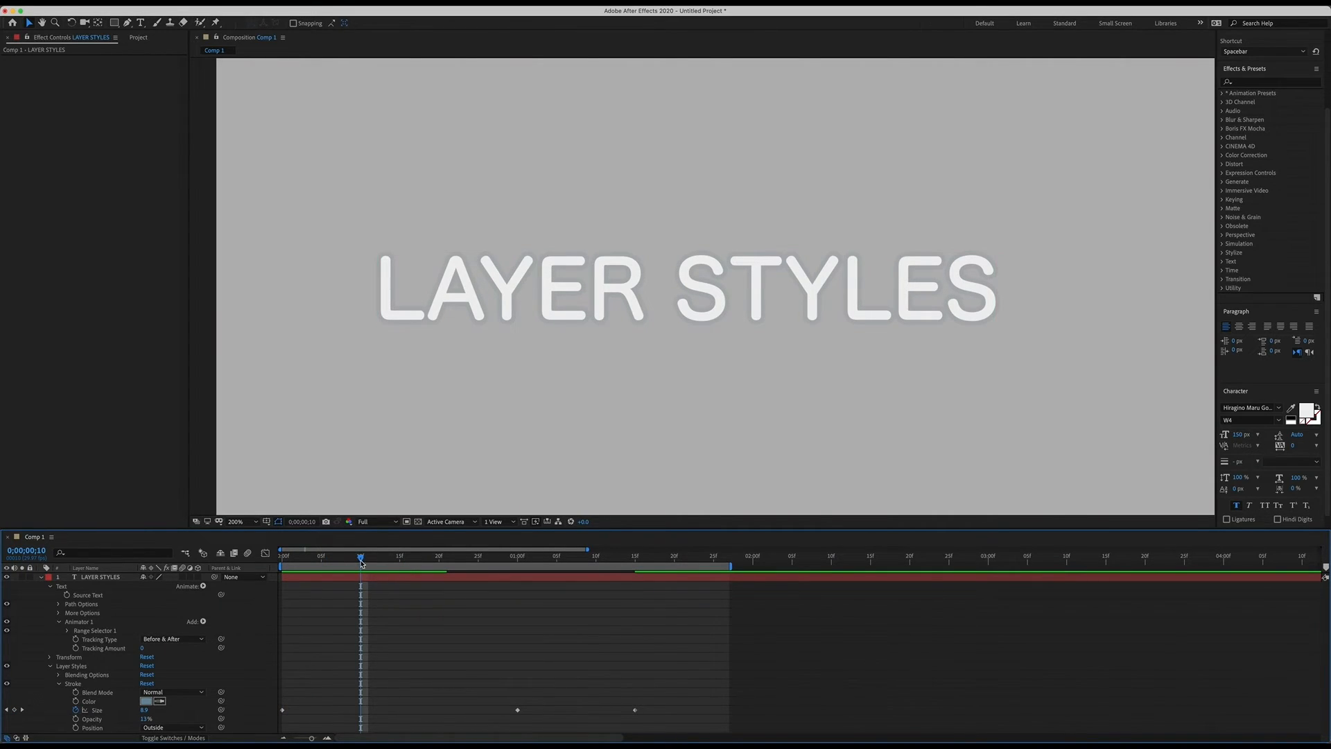
pyautogui.click(75, 648)
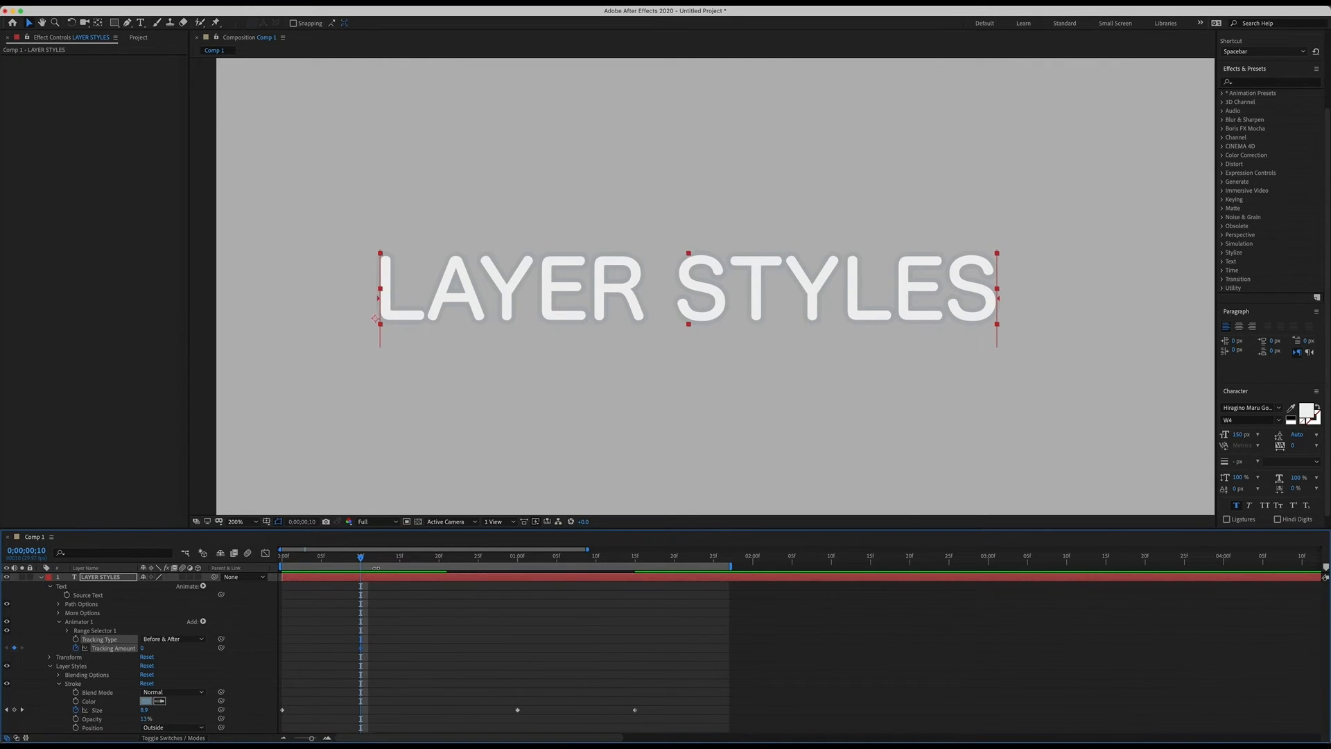
# Step: Add Tracking Amount keyframes of 18 at 0;00;01;15 and -3 at 0;00;01;25
pyautogui.moveTo(363, 561); pyautogui.dragTo(636, 584)
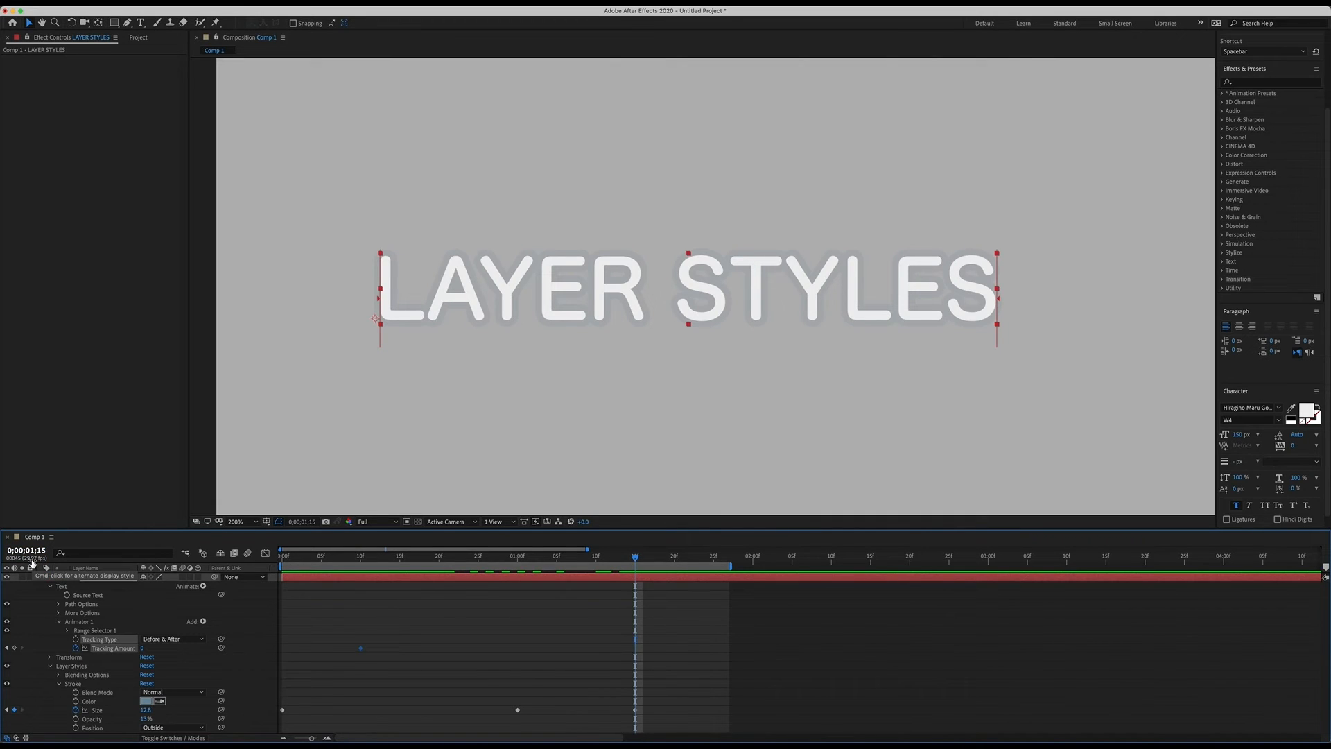
pyautogui.moveTo(145, 652); pyautogui.dragTo(170, 649)
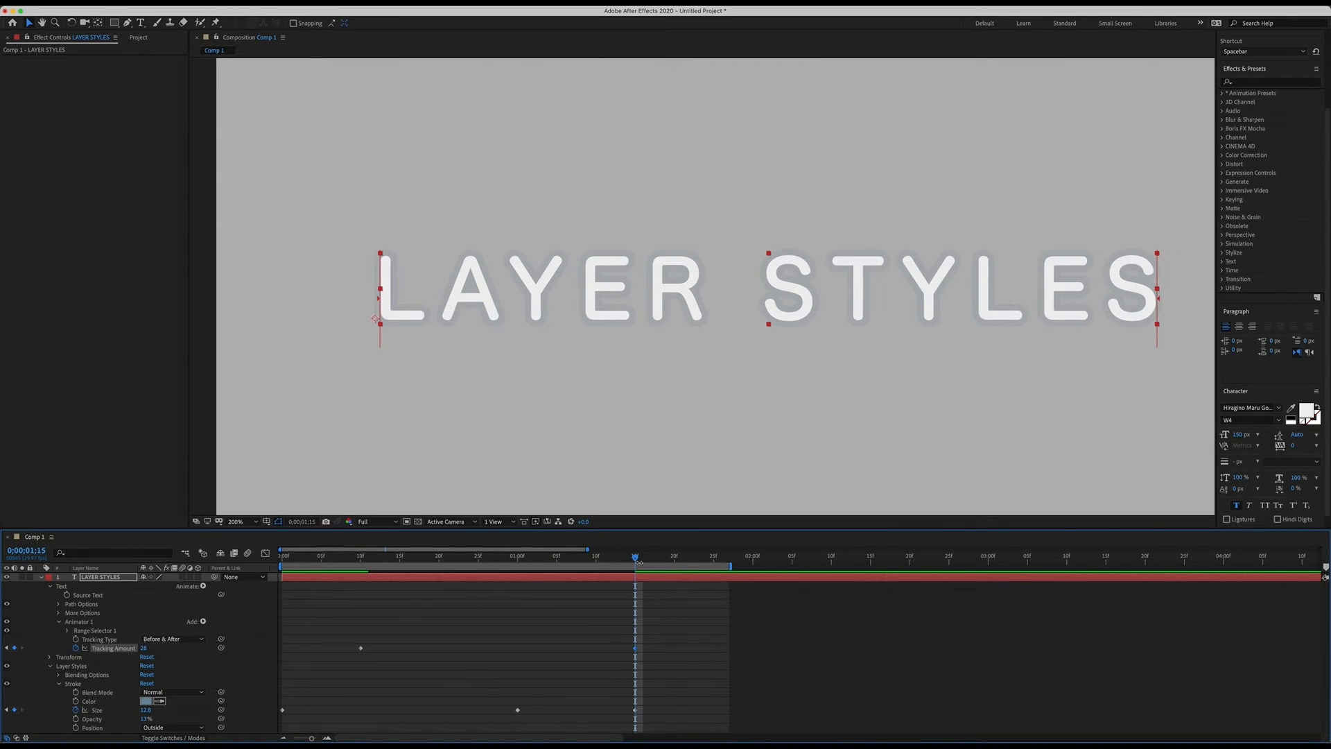
pyautogui.moveTo(638, 560); pyautogui.dragTo(713, 560)
pyautogui.moveTo(146, 649)
pyautogui.mouseDown()
pyautogui.moveTo(122, 649)
pyautogui.moveTo(131, 652)
pyautogui.mouseUp()
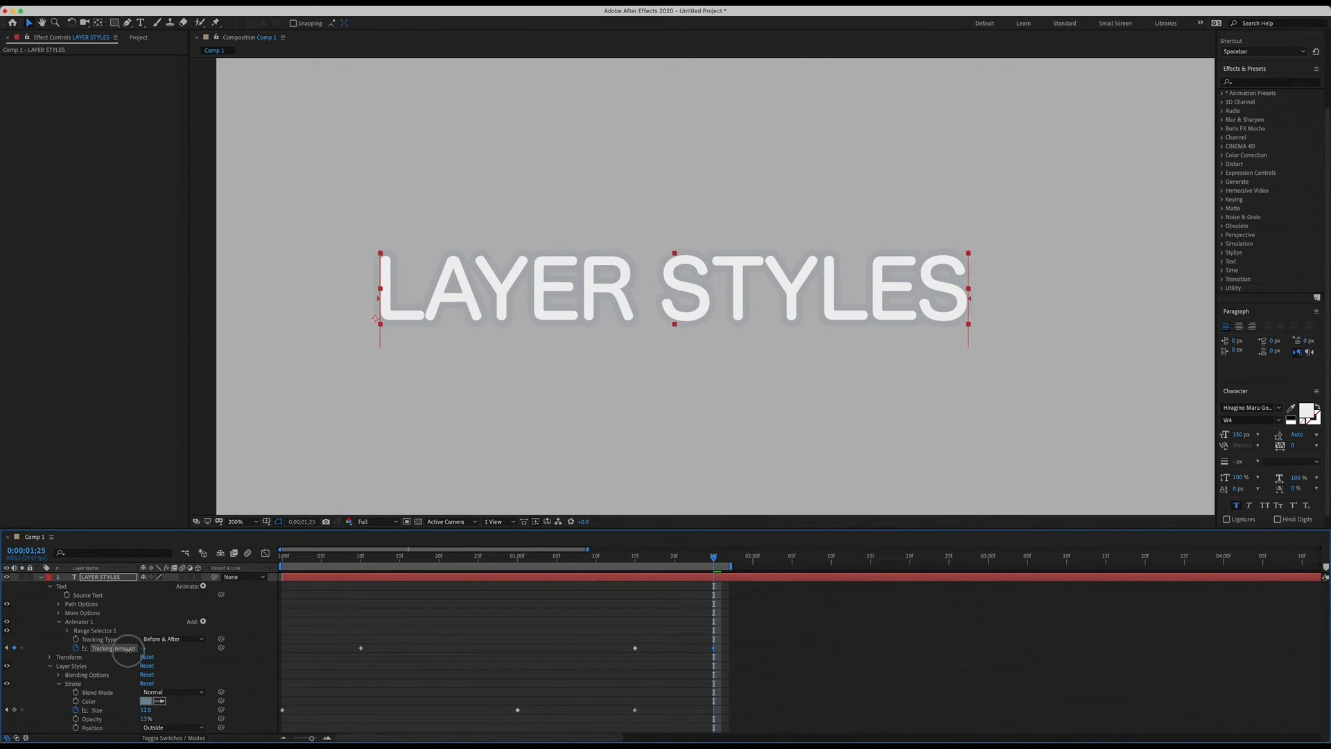
pyautogui.click(641, 688)
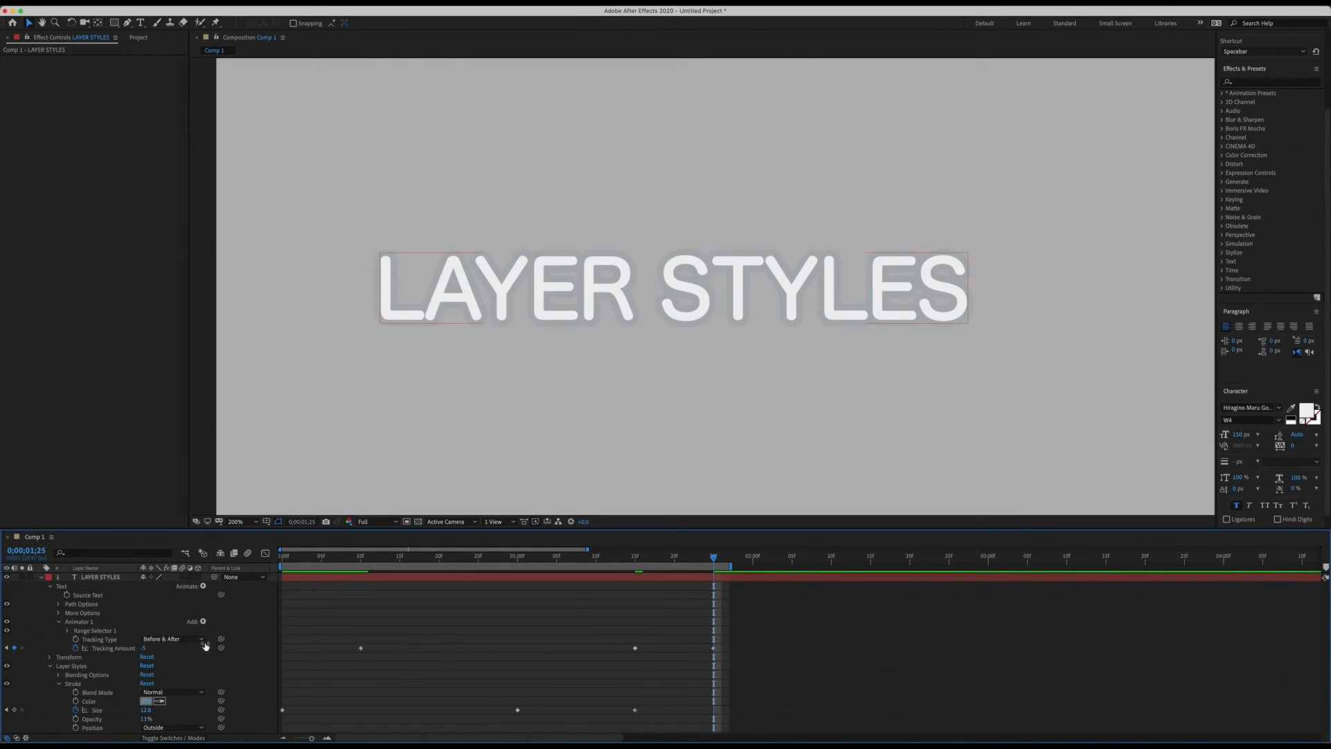
# Step: Play back the combined tracking and stroke animation from the start, then return to the first frame
pyautogui.click(362, 648)
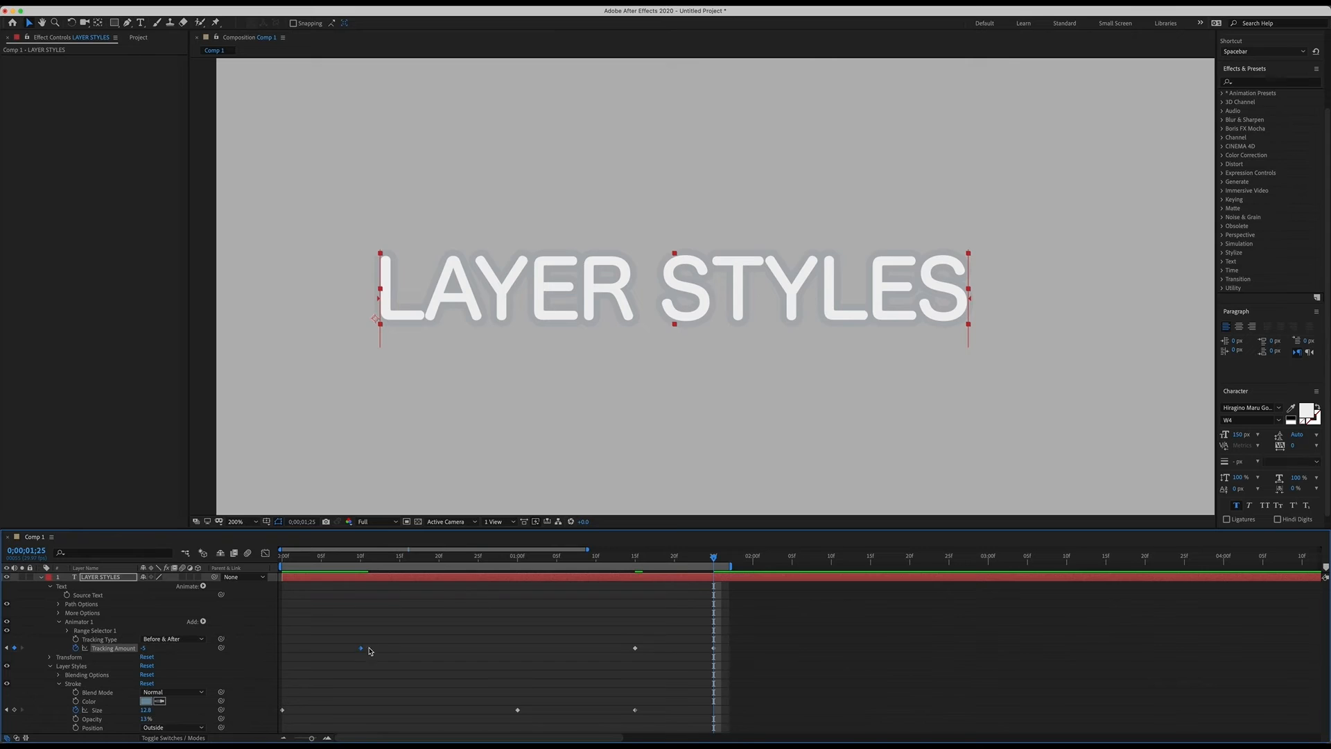
pyautogui.press('space')
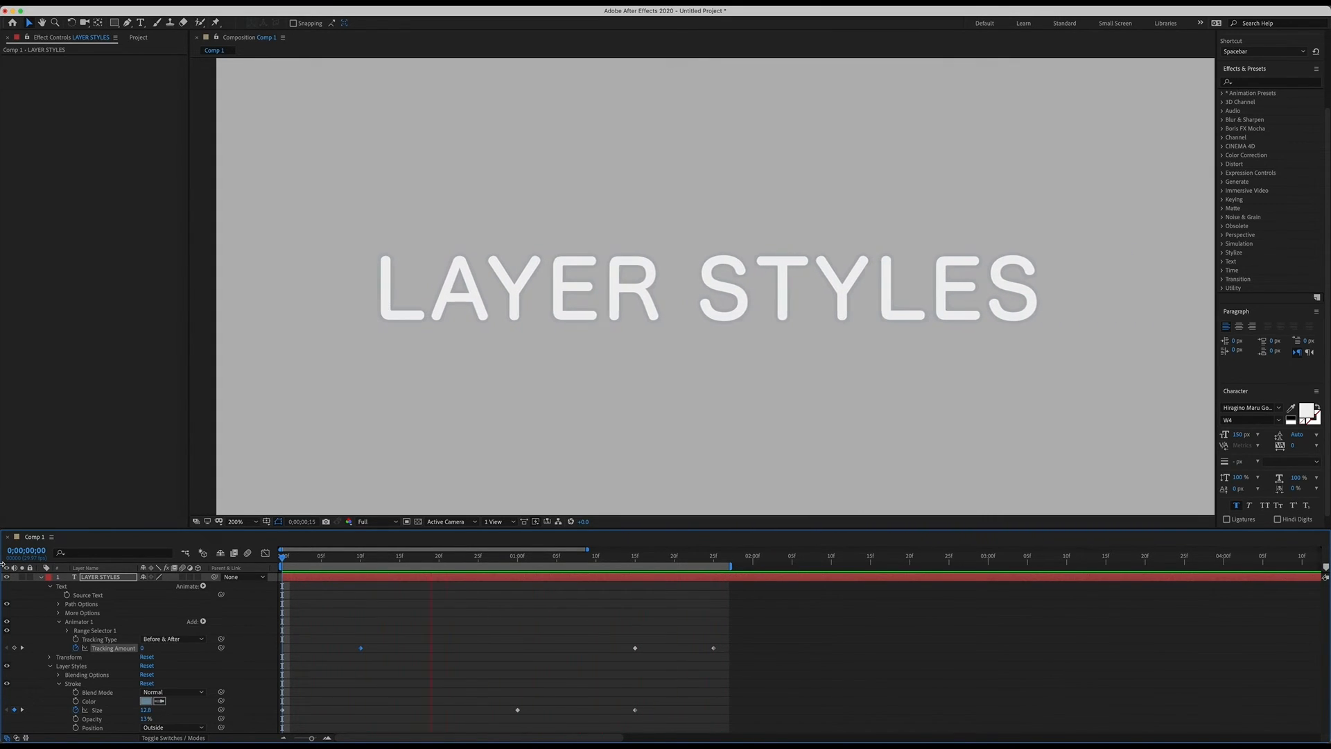
pyautogui.press('space')
pyautogui.moveTo(366, 558)
pyautogui.mouseDown()
pyautogui.moveTo(341, 560)
pyautogui.moveTo(481, 585)
pyautogui.moveTo(169, 594)
pyautogui.mouseUp()
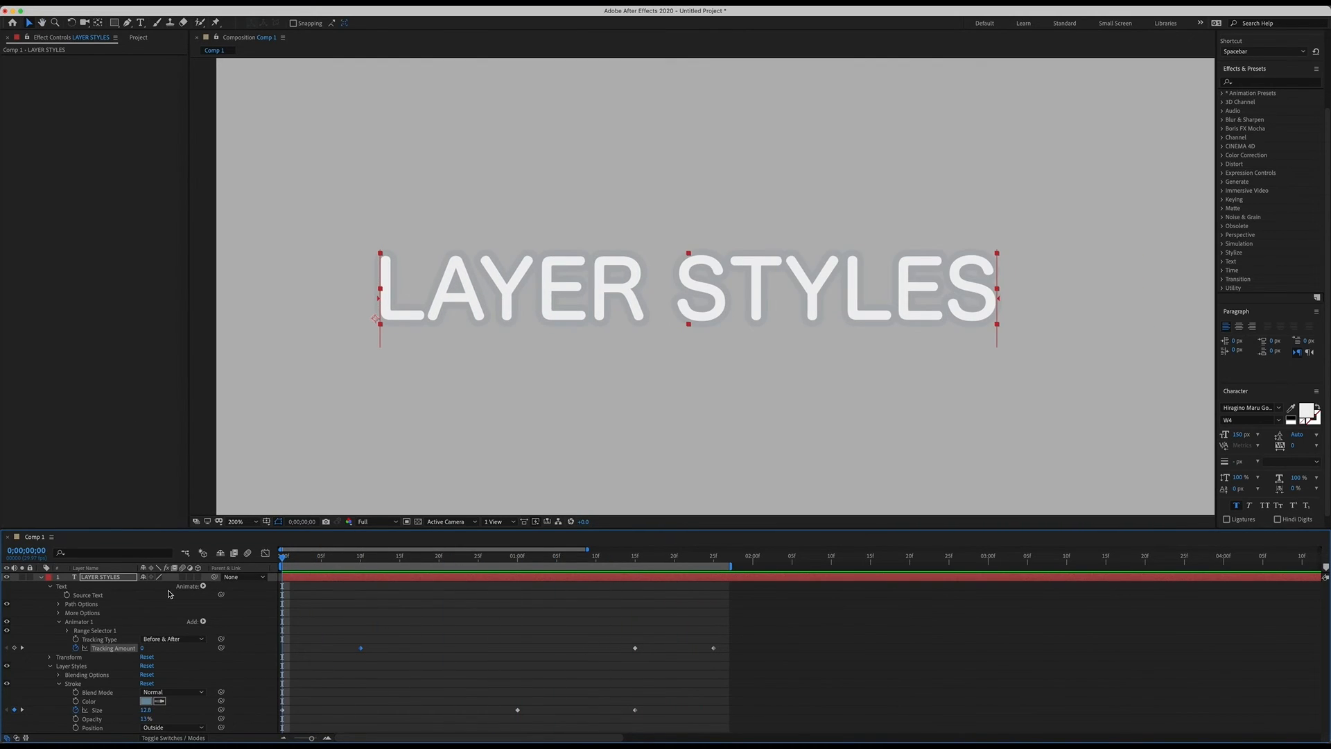
# Step: Add a Wiggly selector to the text layer's tracking animator
pyautogui.click(203, 621)
pyautogui.moveTo(229, 634)
pyautogui.click(274, 646)
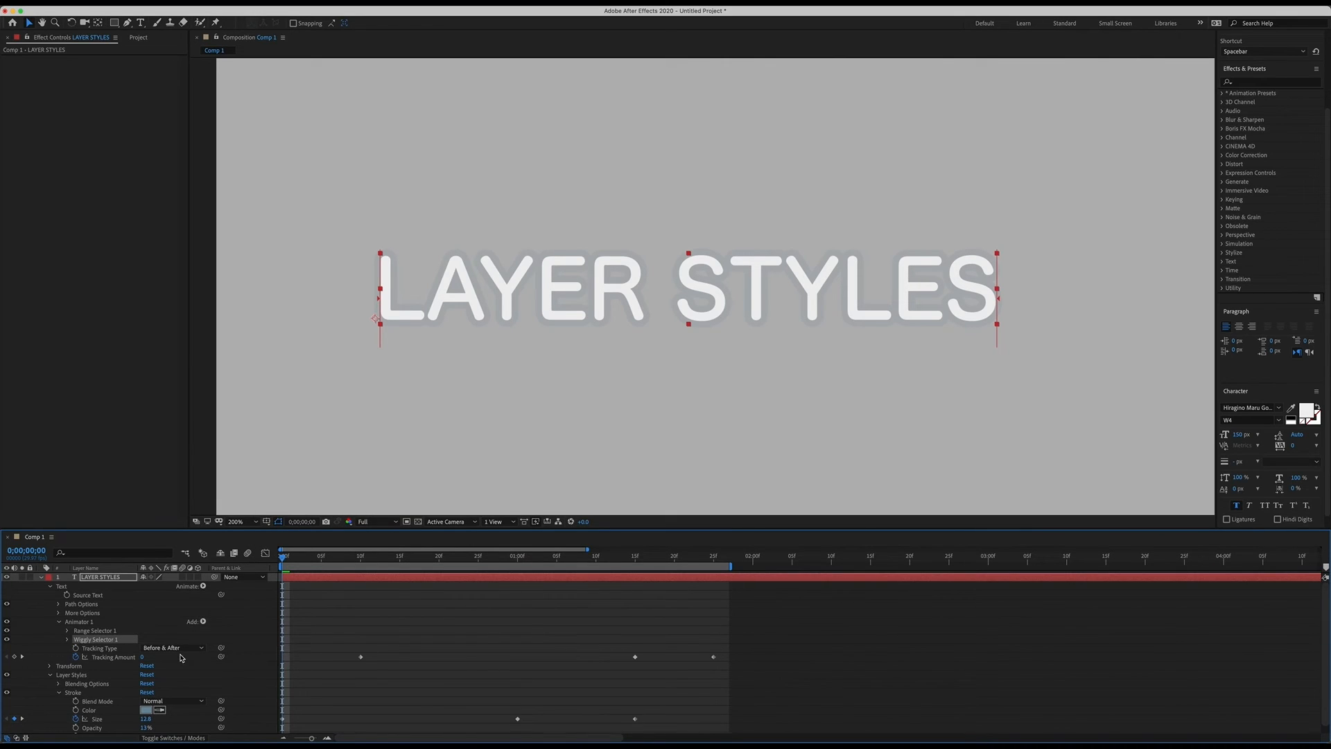
# Step: Play back the stroke animation with the wiggling text tracking and stop at 0;00;01;03
pyautogui.press('space')
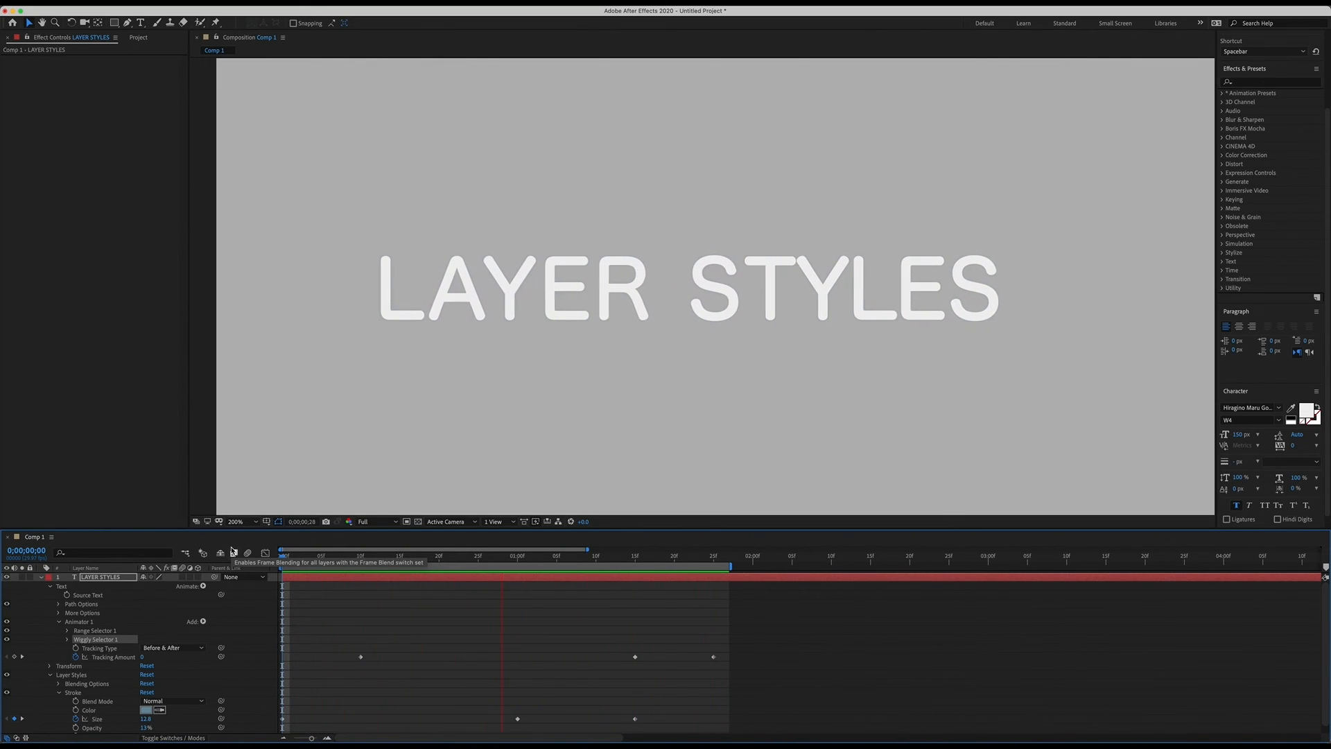
pyautogui.press('space')
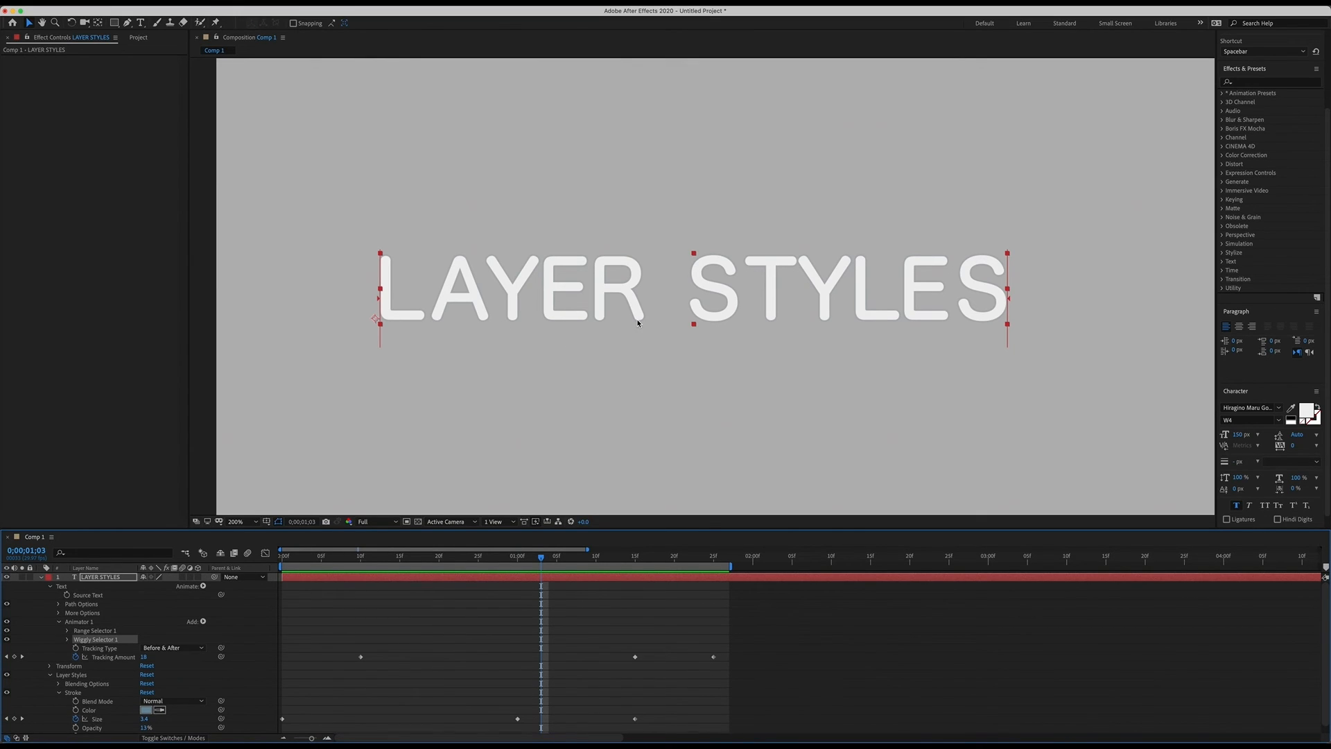
# Step: Collapse the Stroke layer style's settings in the timeline and select the Stroke style
pyautogui.scroll(-1, 97, 674)
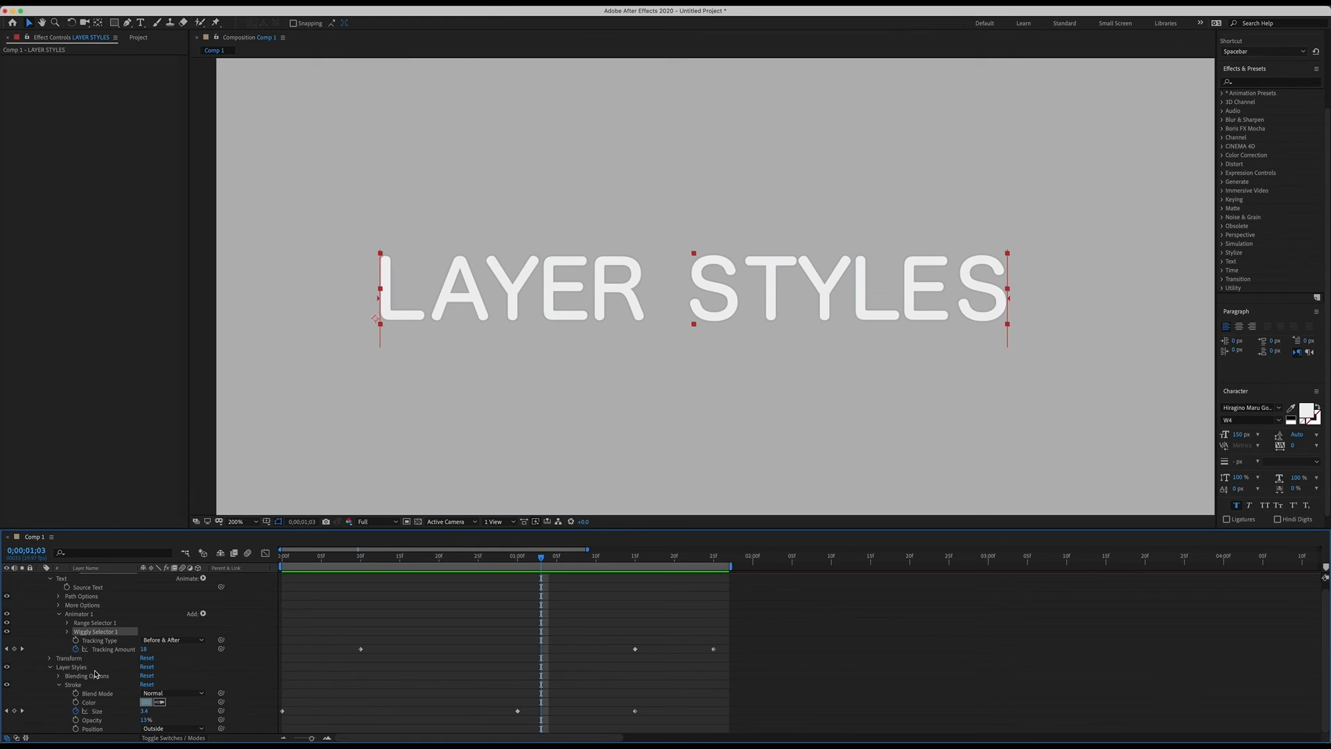
pyautogui.click(58, 685)
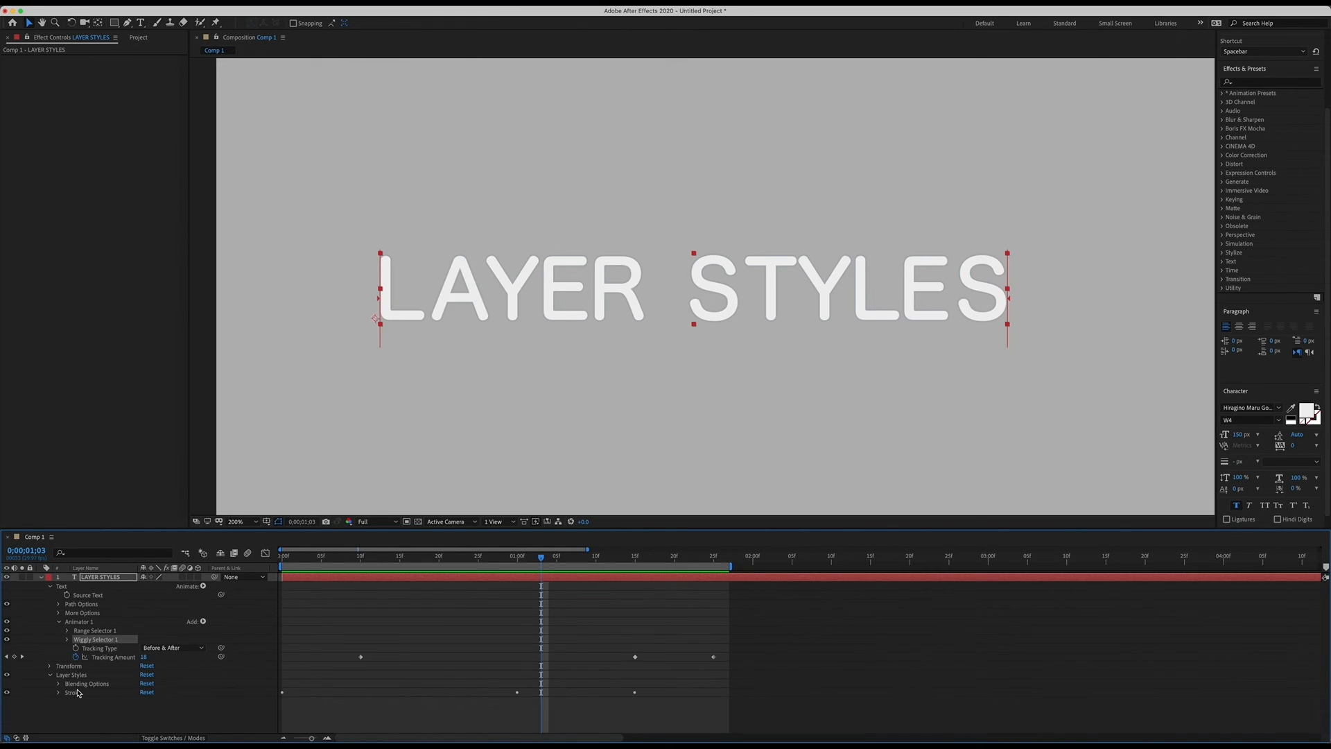
pyautogui.click(75, 685)
pyautogui.click(71, 692)
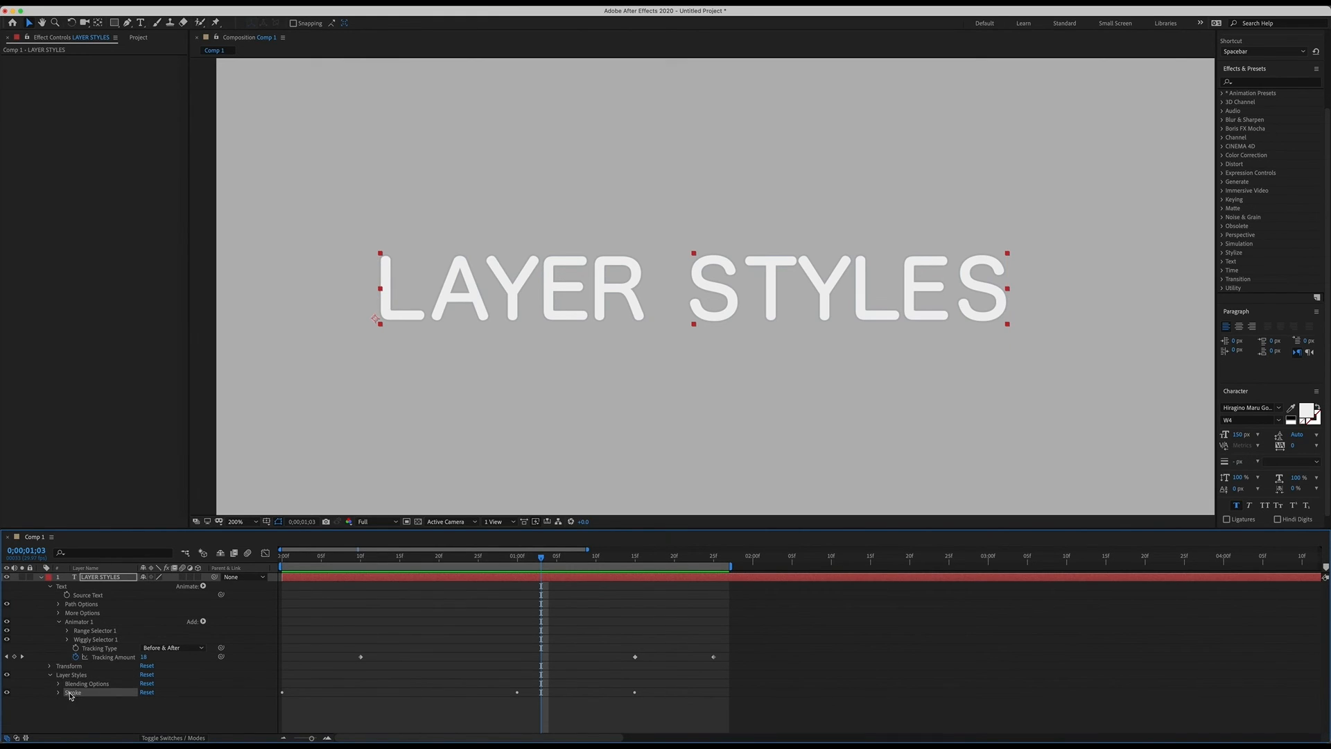
pyautogui.click(86, 685)
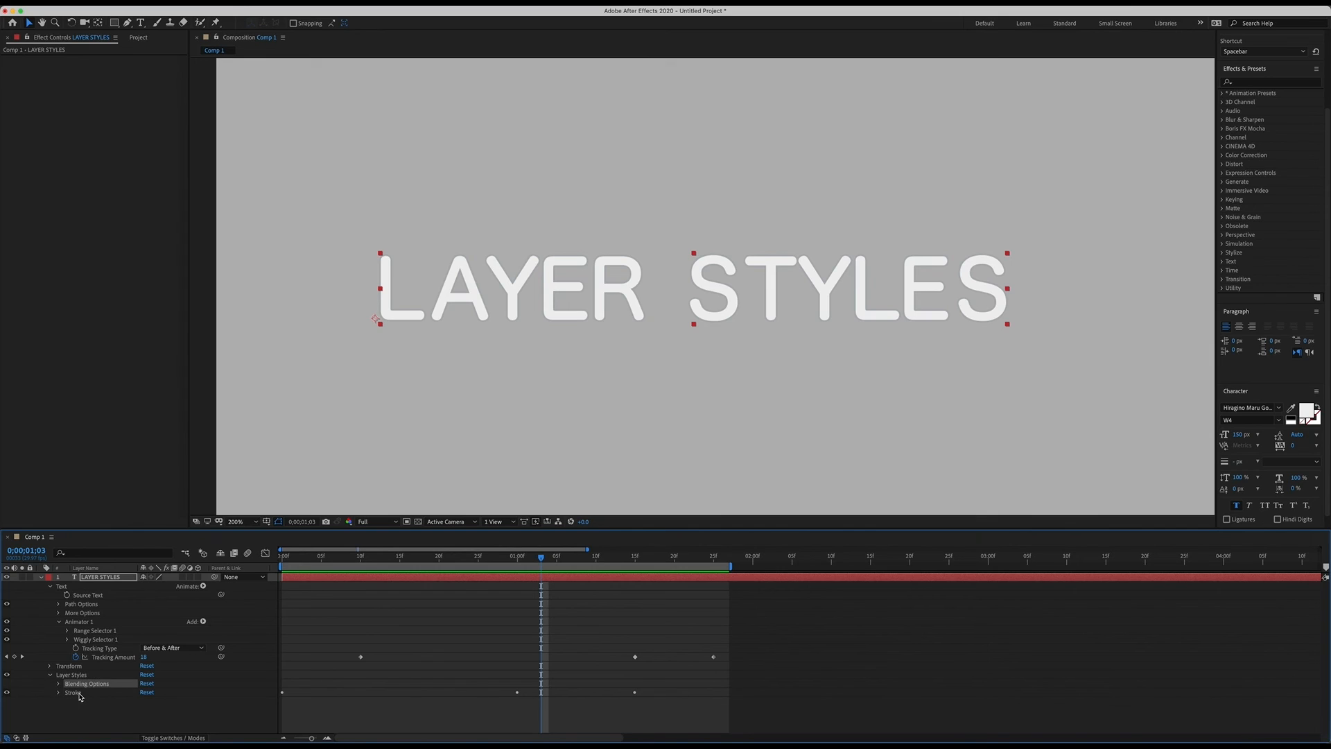
pyautogui.click(64, 692)
pyautogui.click(58, 693)
pyautogui.click(59, 684)
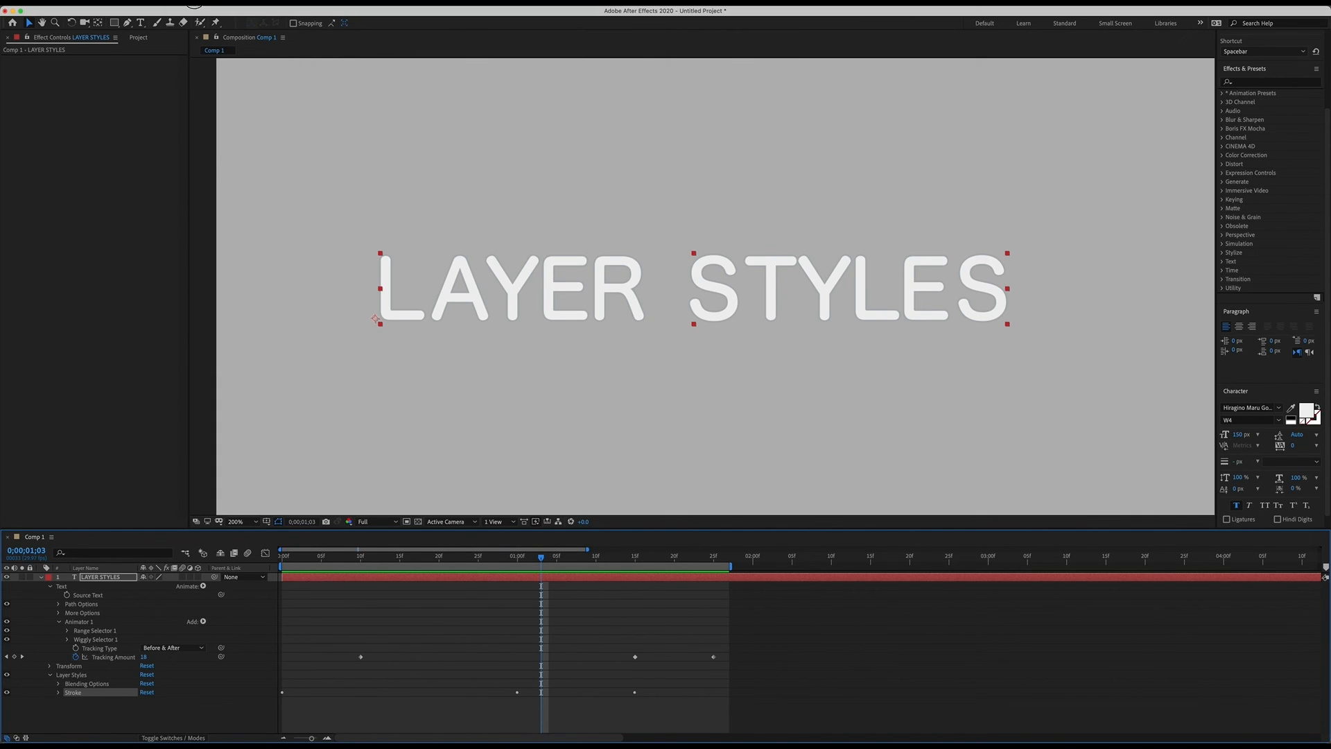
# Step: Review the layer styles available for the text layer without applying one
pyautogui.click(194, 4)
pyautogui.moveTo(208, 273)
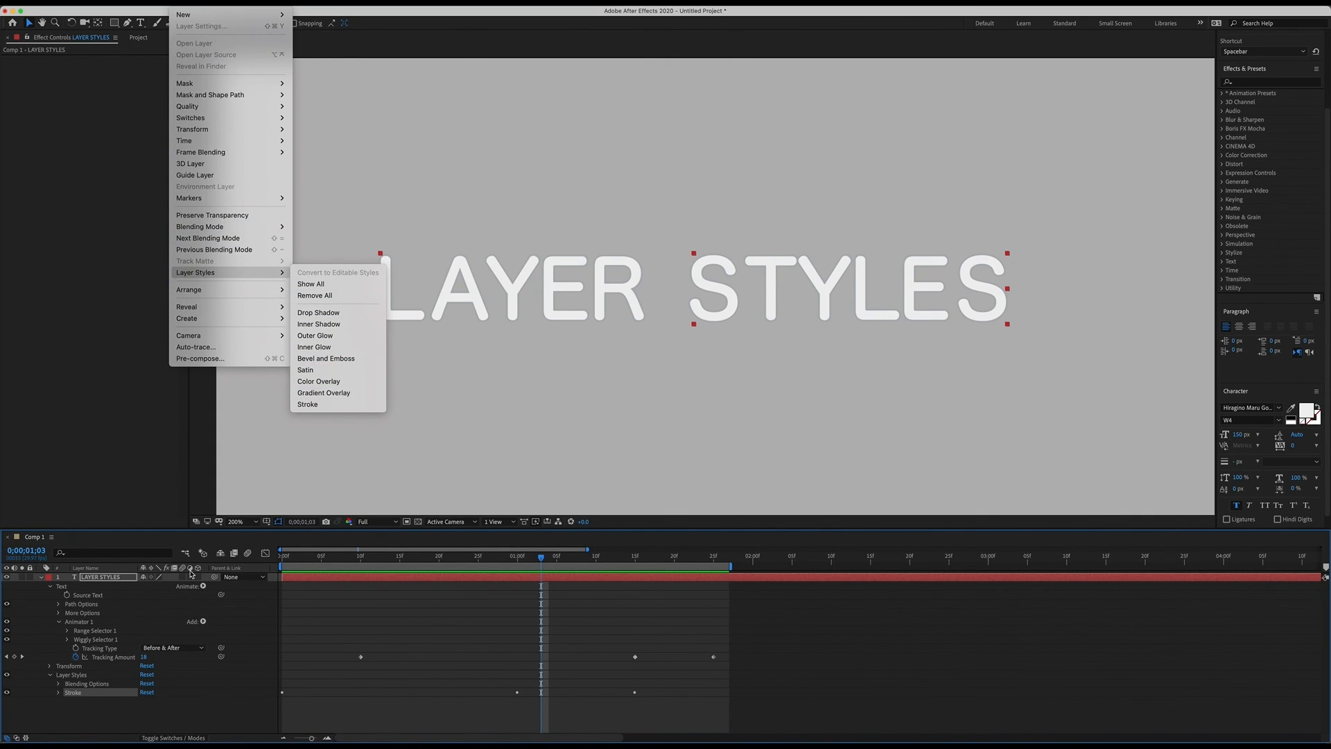
pyautogui.click(76, 720)
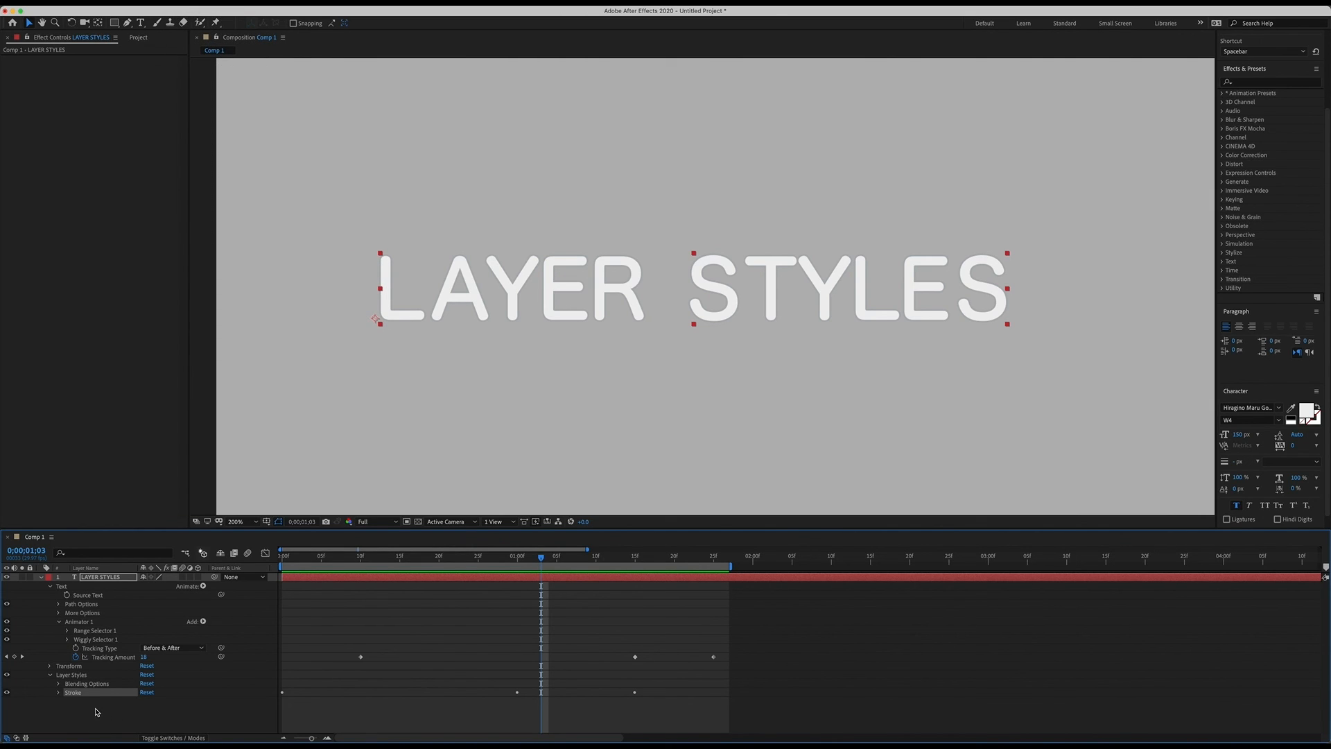
# Step: Review the properties and selector types that can be added to the text layer's Animator 1
pyautogui.click(100, 650)
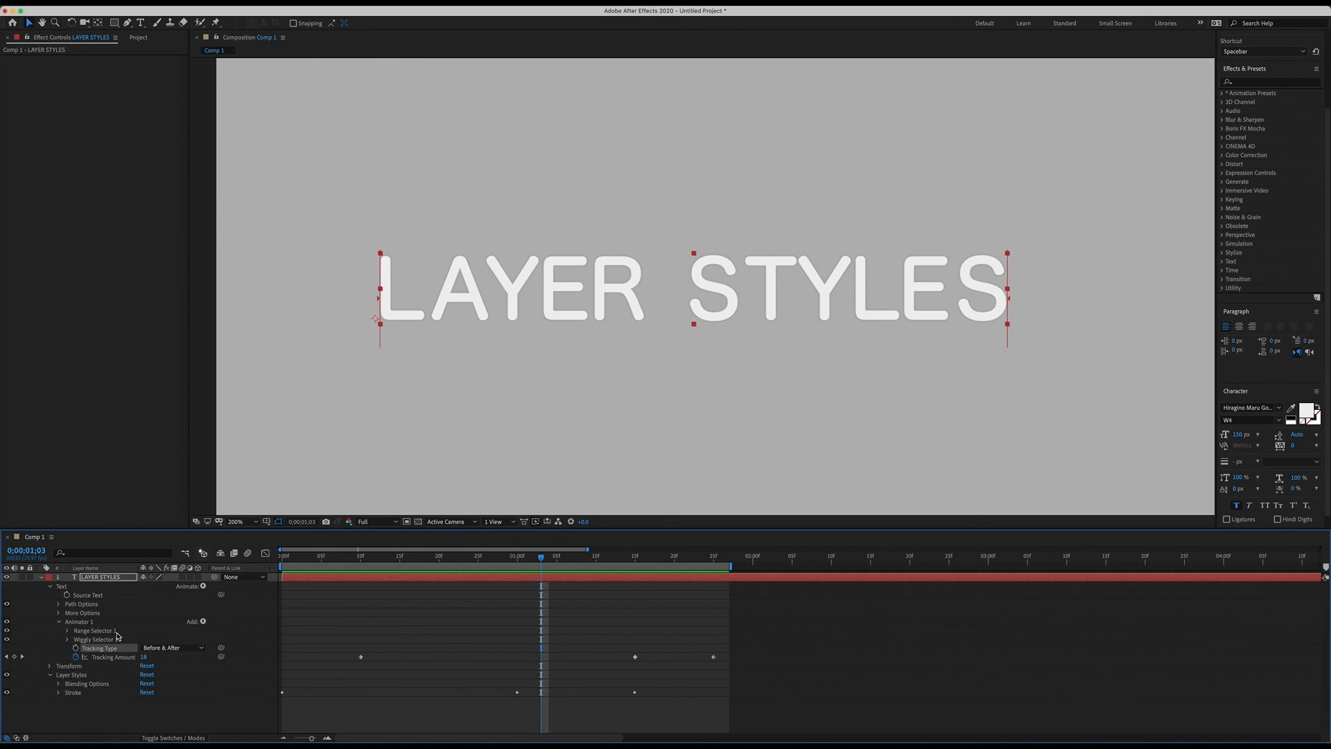
pyautogui.click(204, 621)
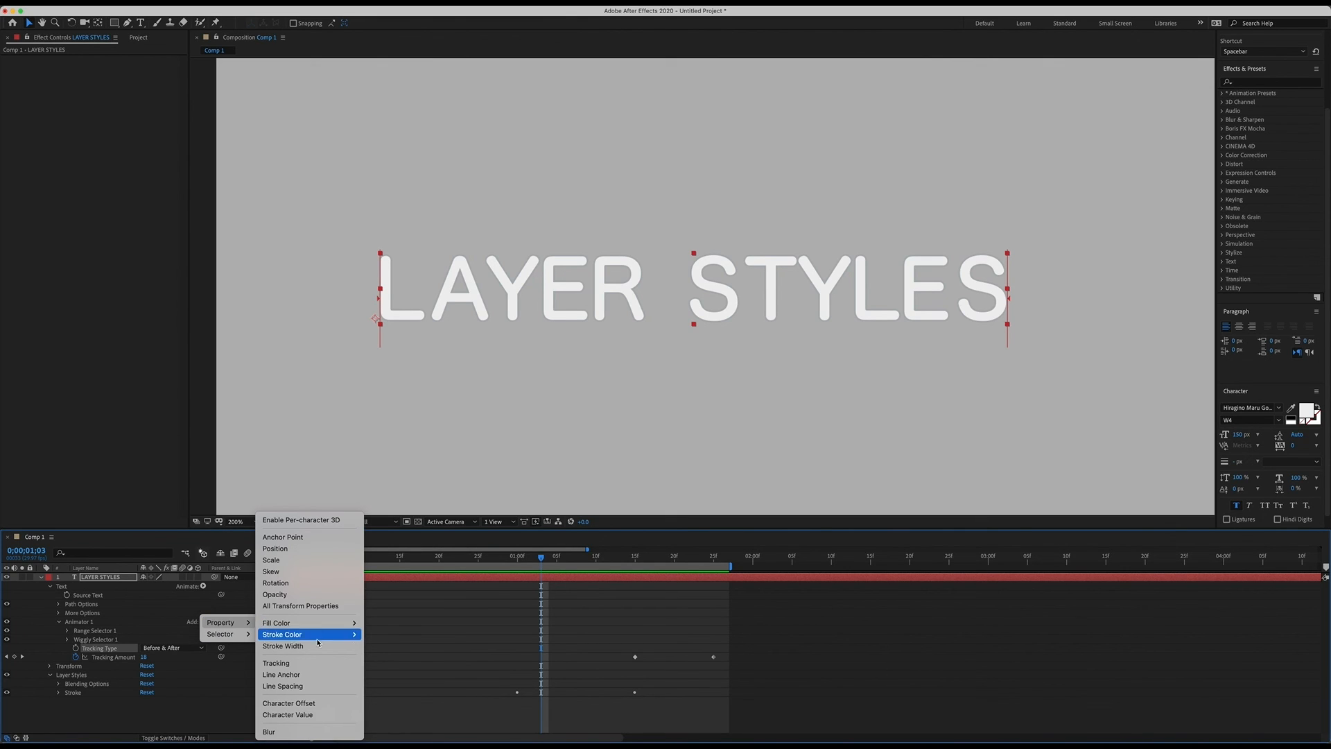
pyautogui.moveTo(236, 639)
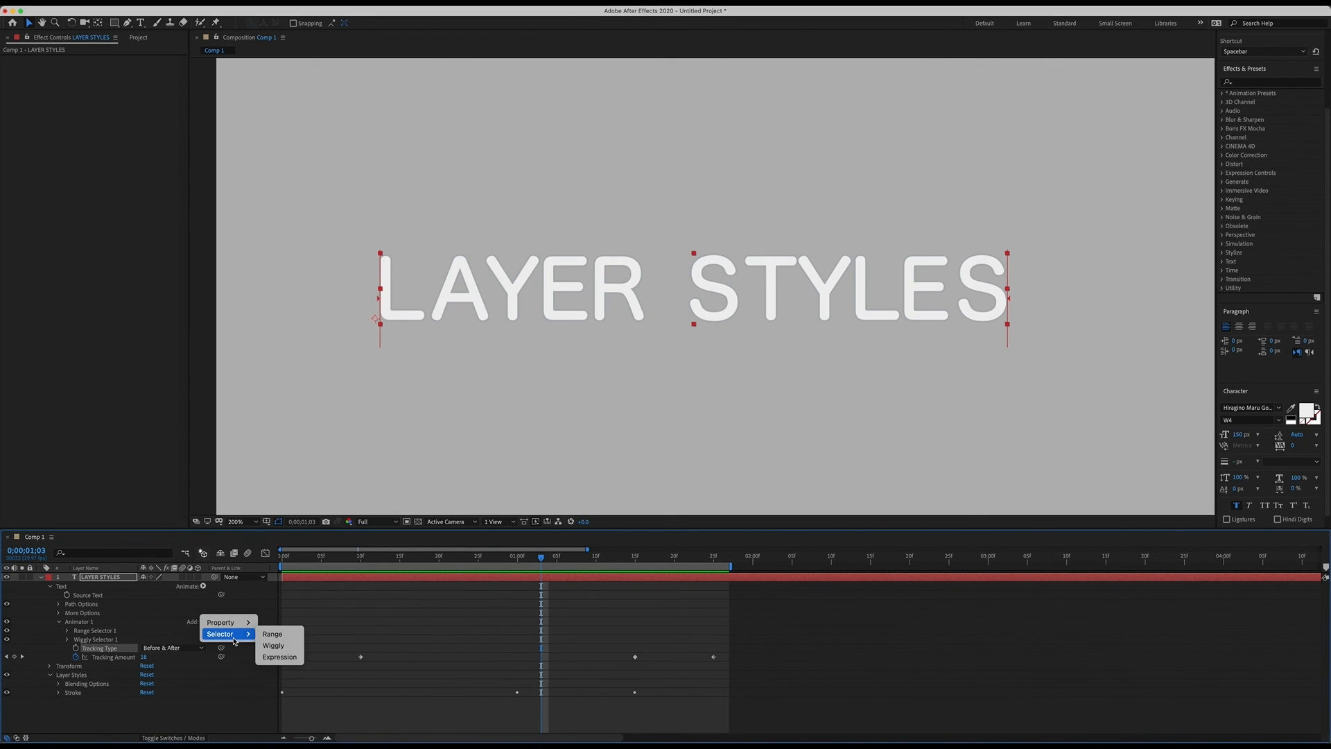
pyautogui.click(754, 638)
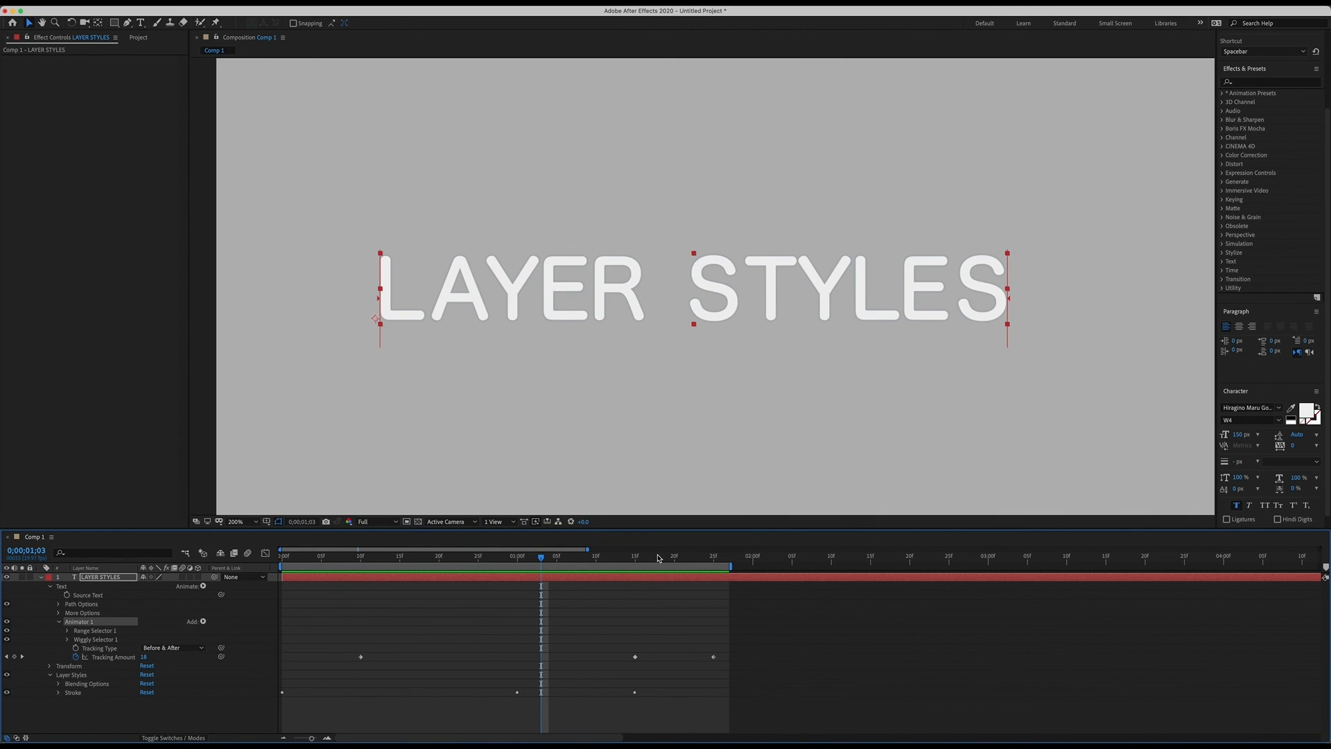
# Step: Play back the finished text animation from the first frame
pyautogui.press('space')
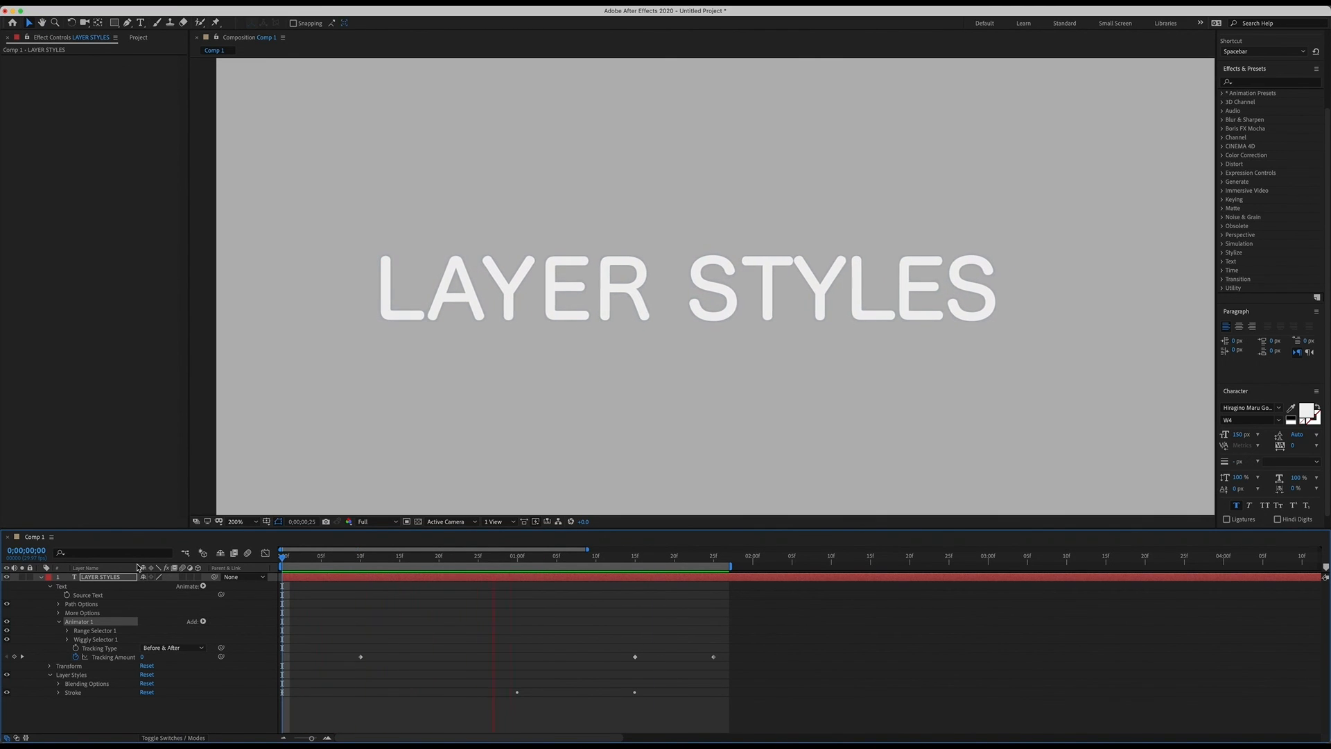